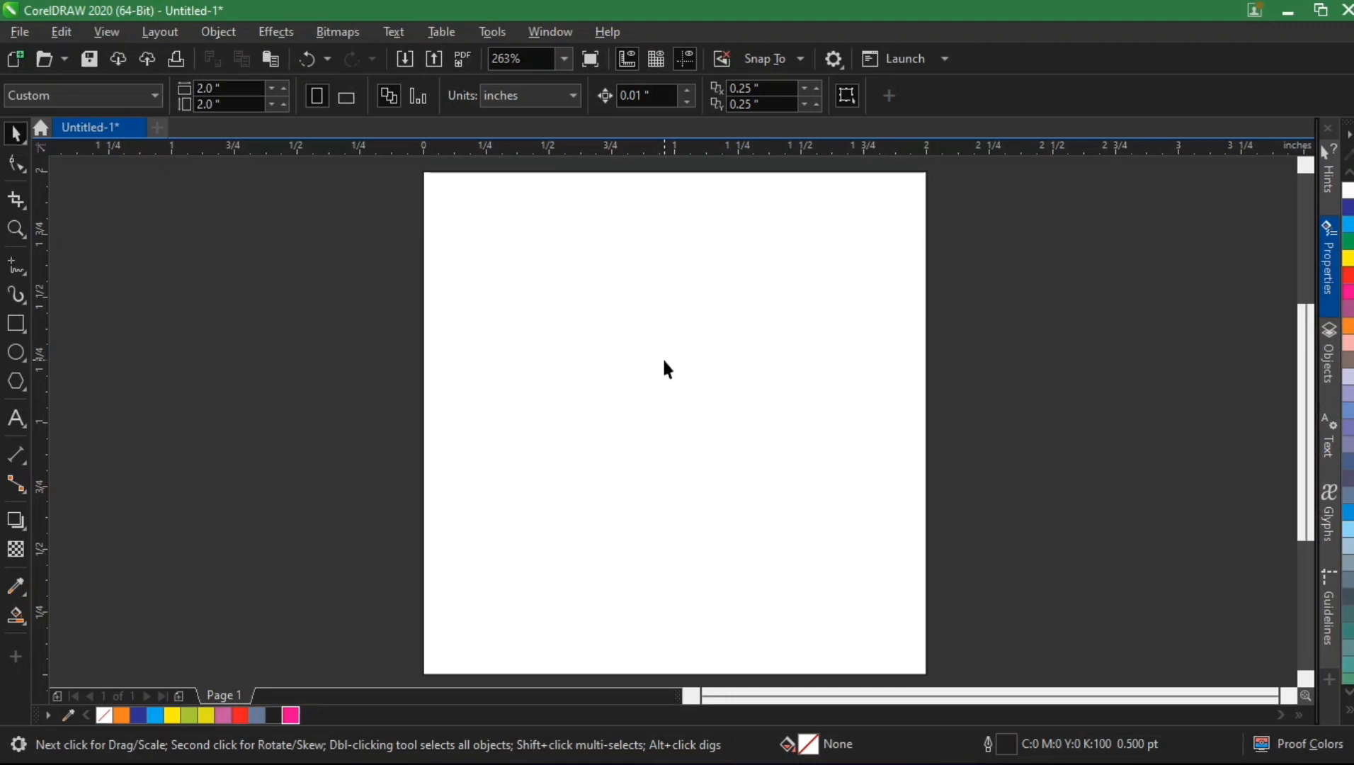
Draw a rectangle about 0.815 by 0.744 inches in the upper-left area of the page
click(16, 324)
drag(485, 241, 691, 427)
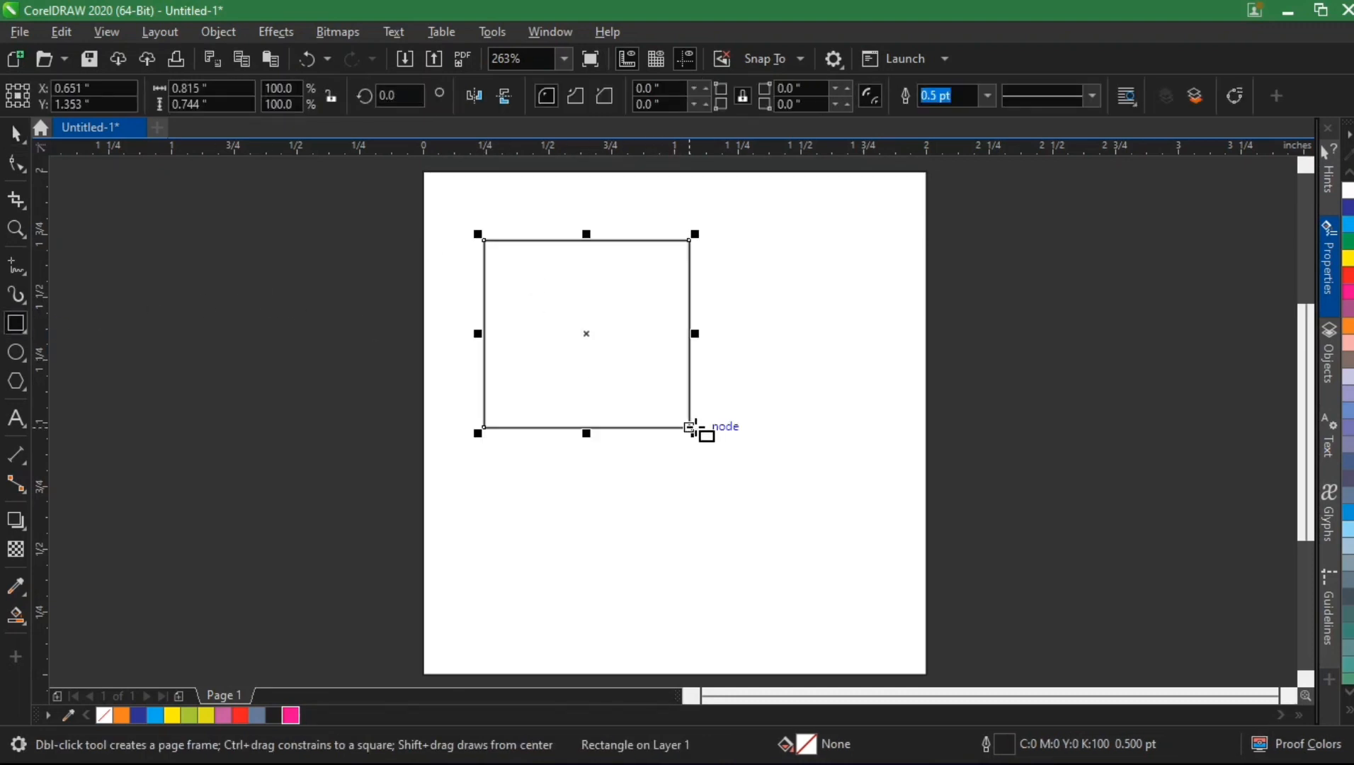
key(space)
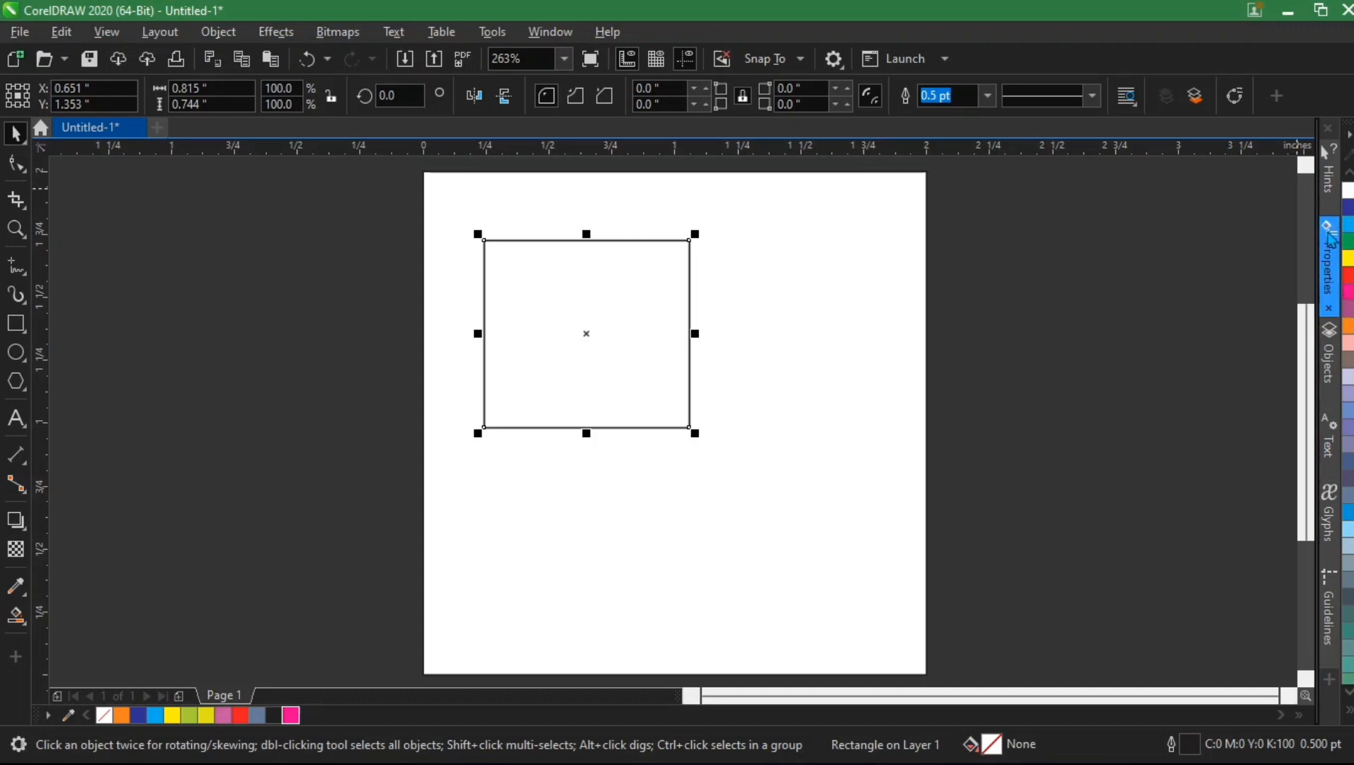
Browse the default color palette, expand it fully, and fill the rectangle with purple (C60 M80 Y0 K0)
click(1350, 692)
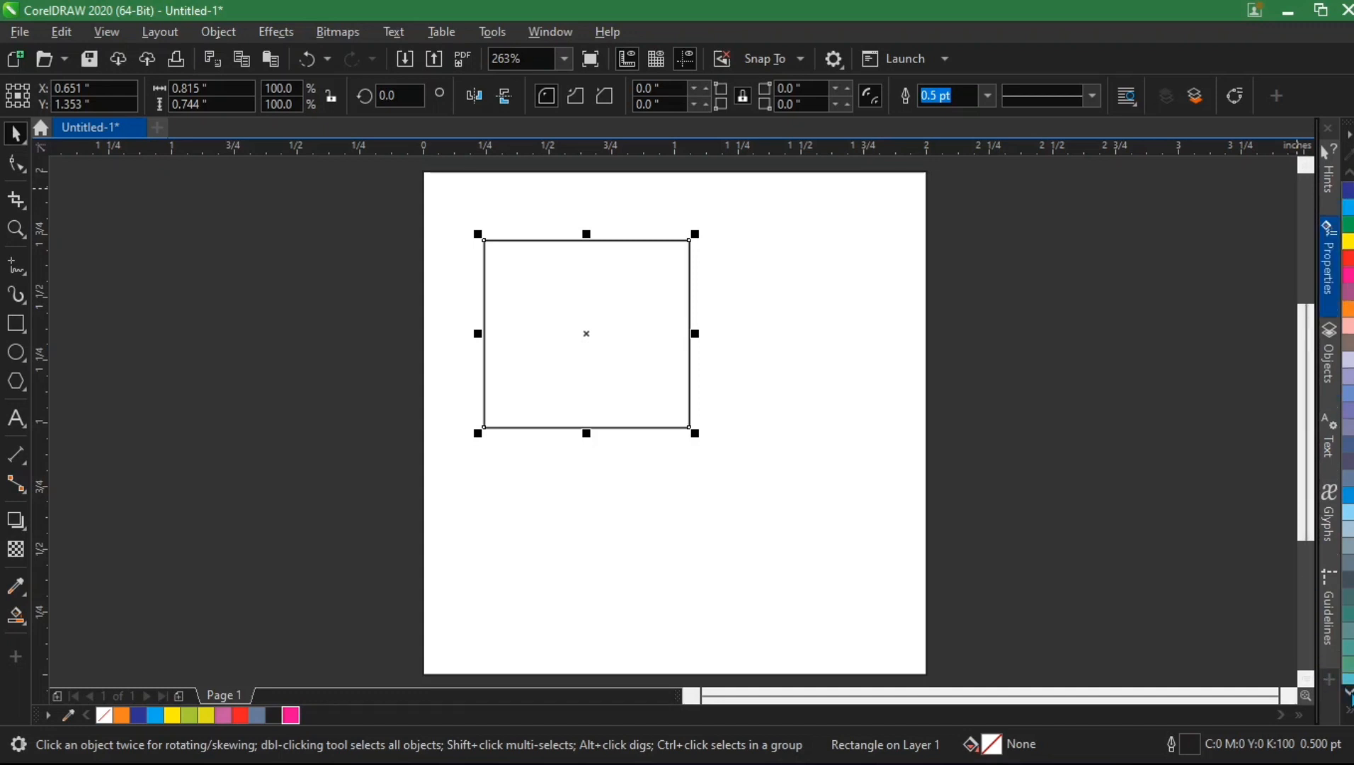
click(1349, 692)
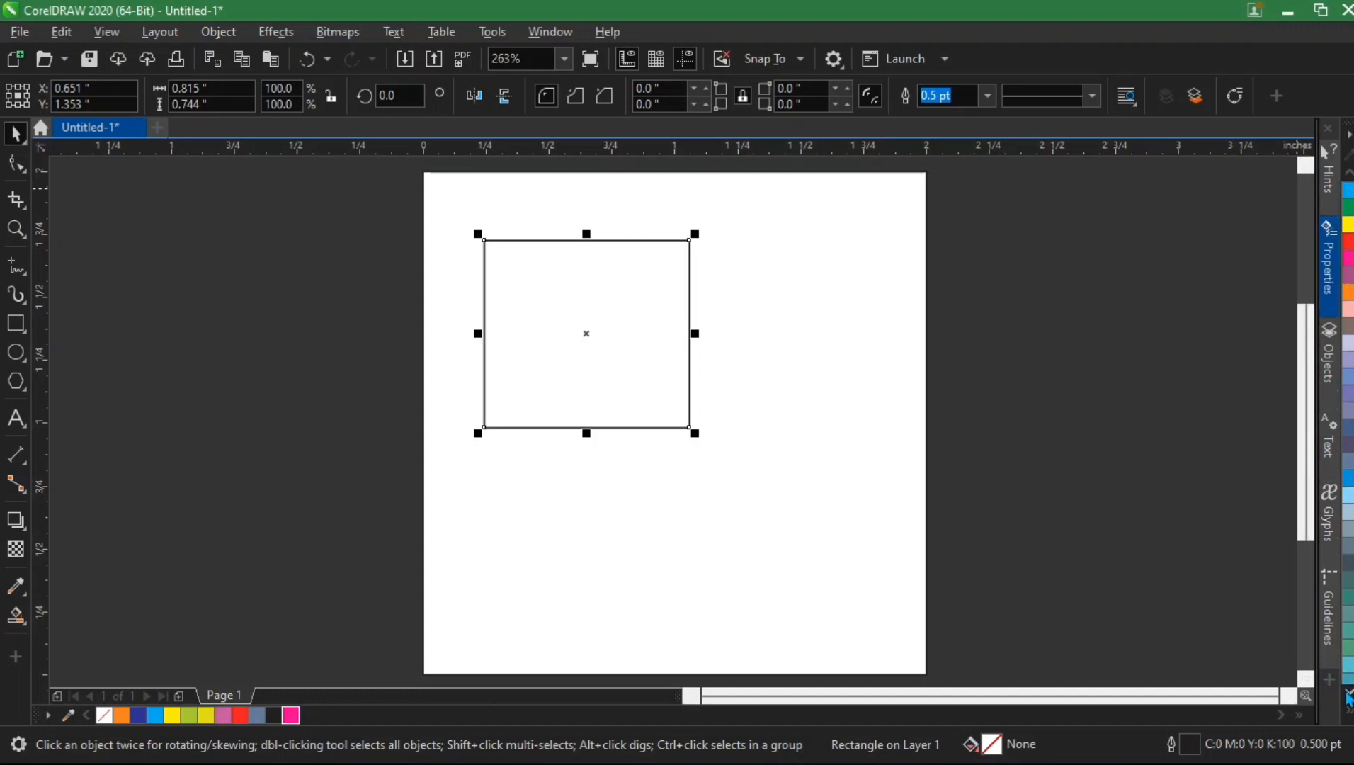
click(1349, 694)
click(1349, 694)
click(1350, 694)
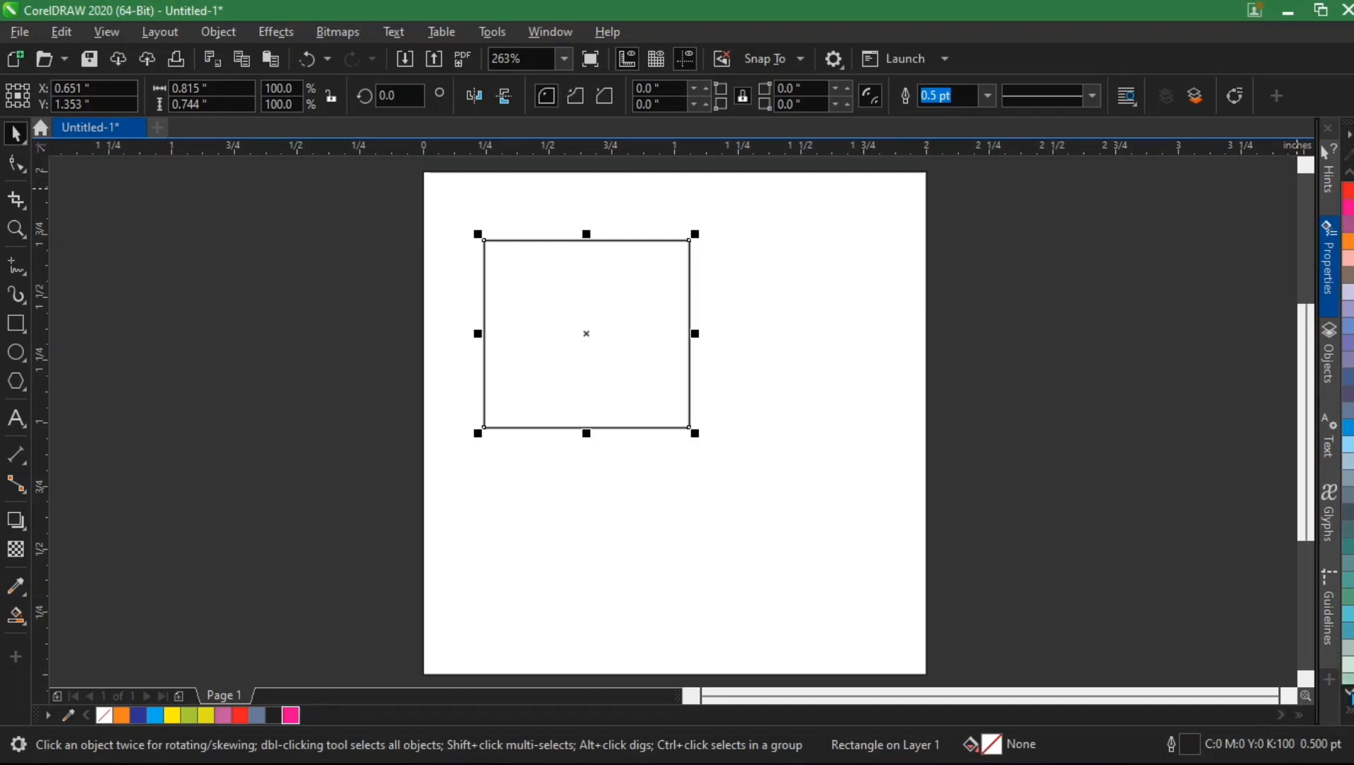
click(1349, 710)
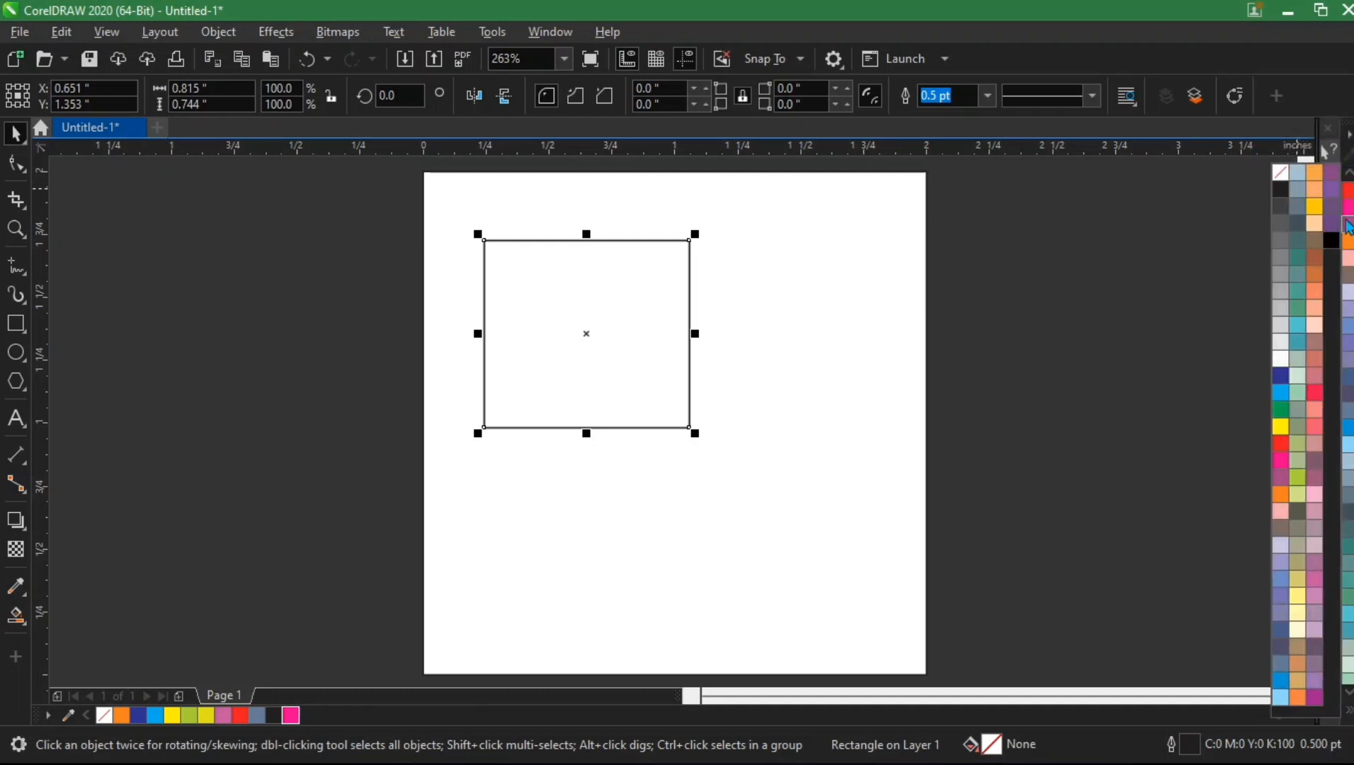
click(1335, 200)
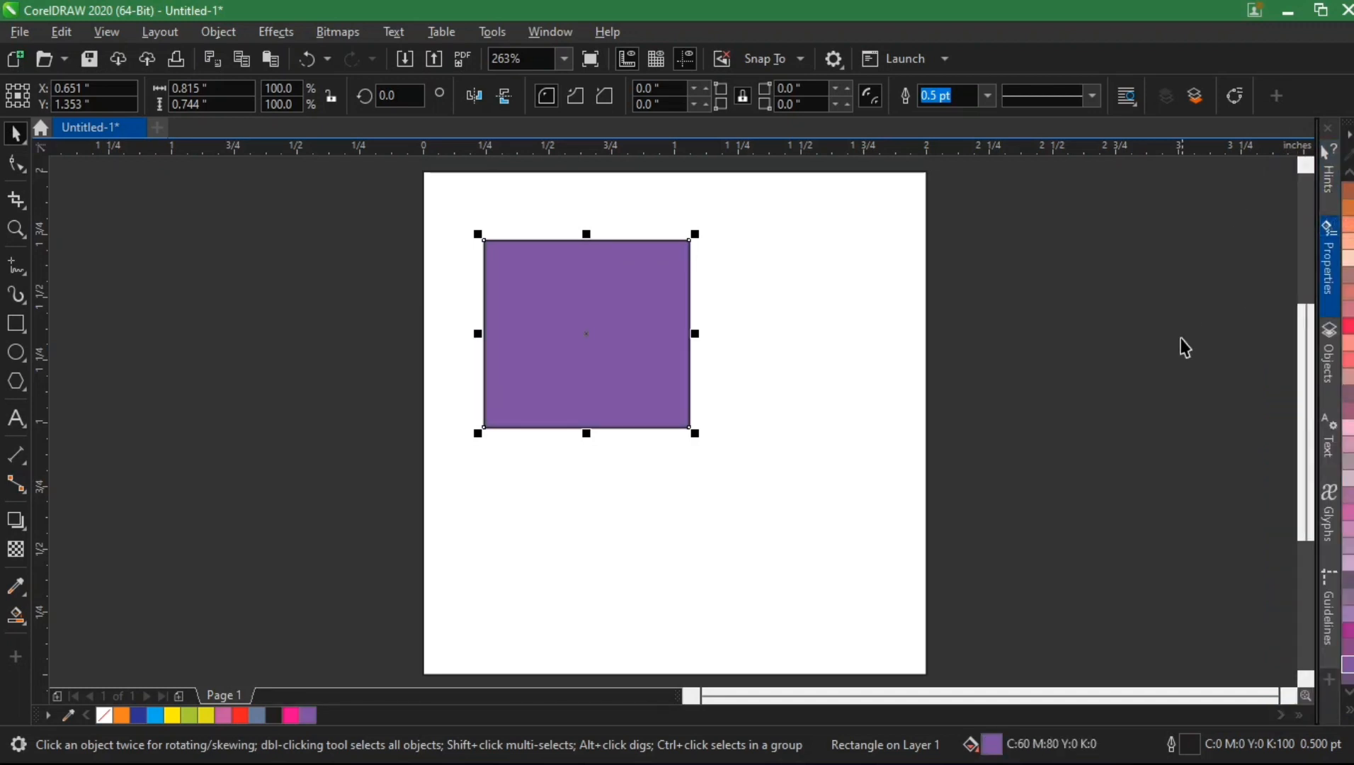
Try pinkish red (C0 M100 Y60 K0), plum (C0 M40 Y0 K60) and orange-brown (C0 M60 Y80 K20) fills on the rectangle
click(1348, 326)
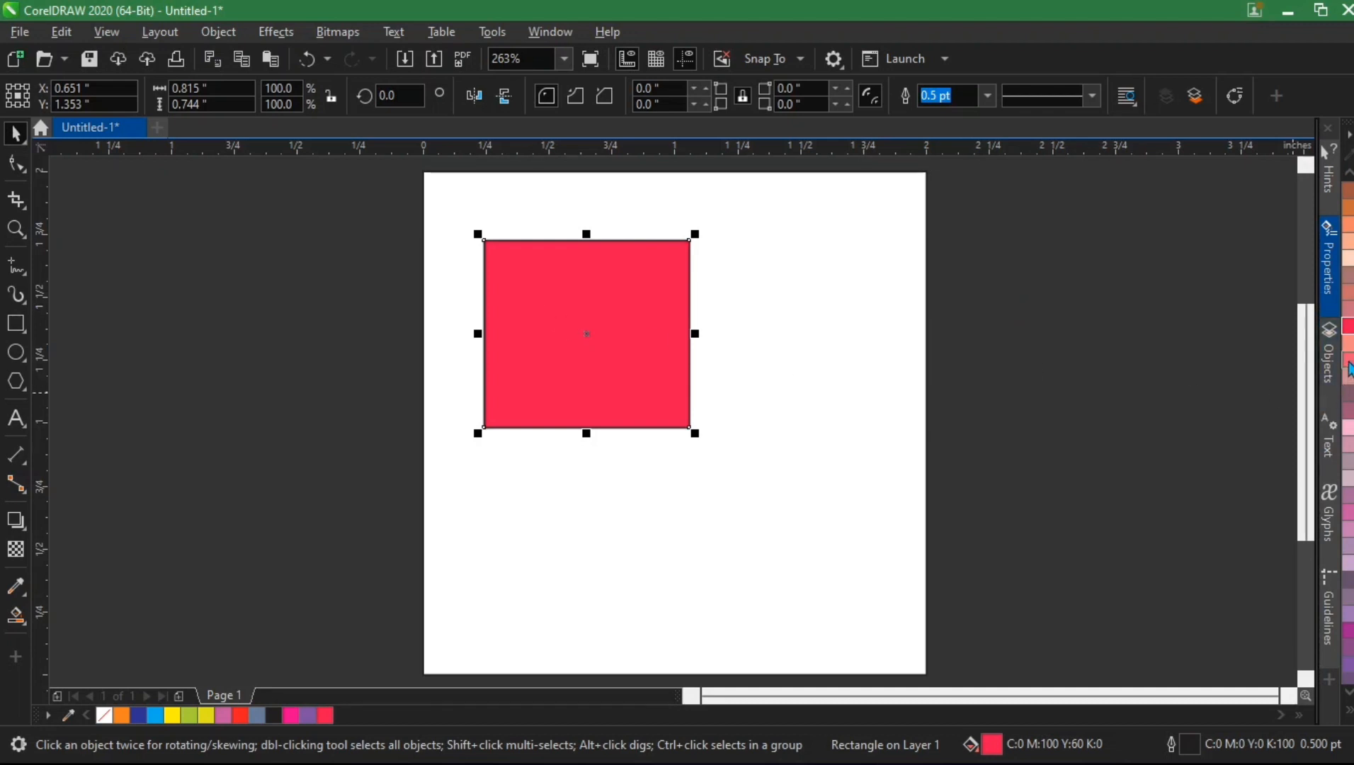
click(1348, 398)
click(1349, 395)
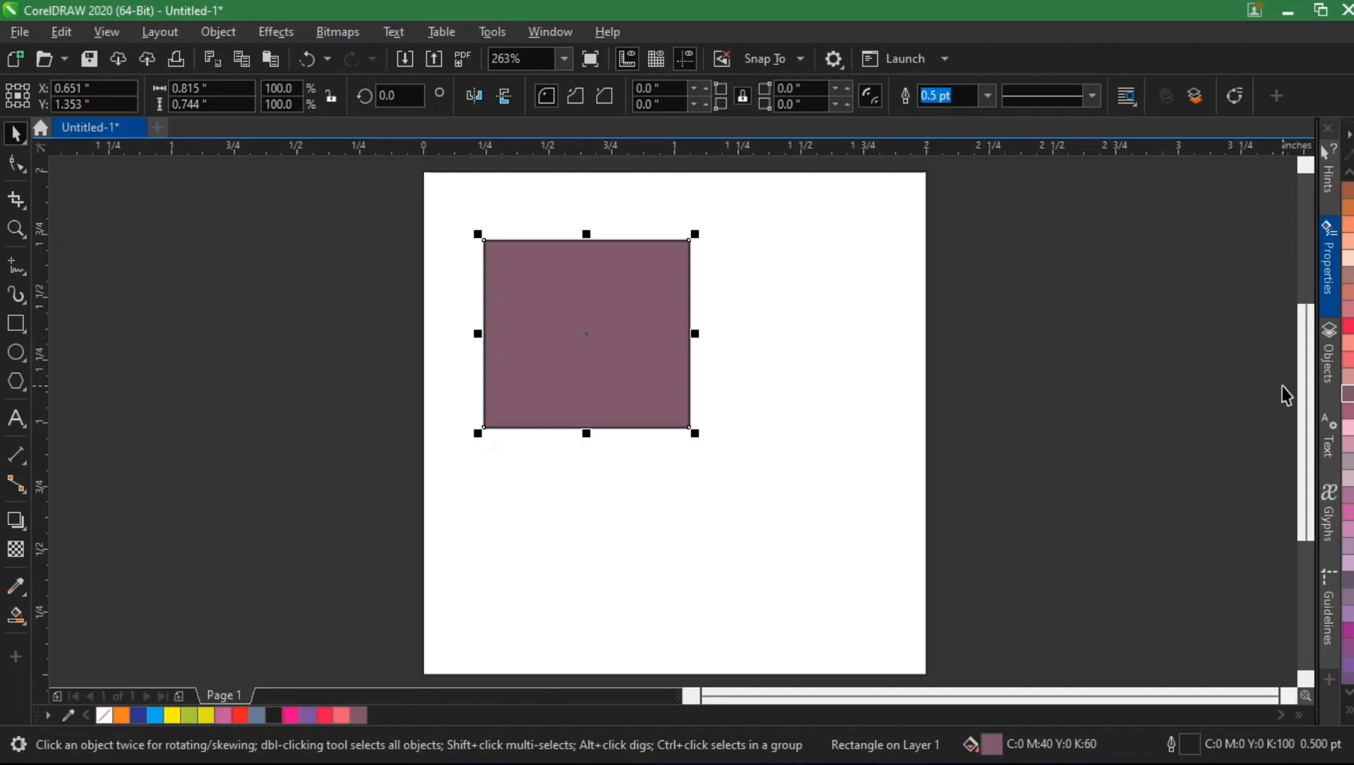
click(1348, 210)
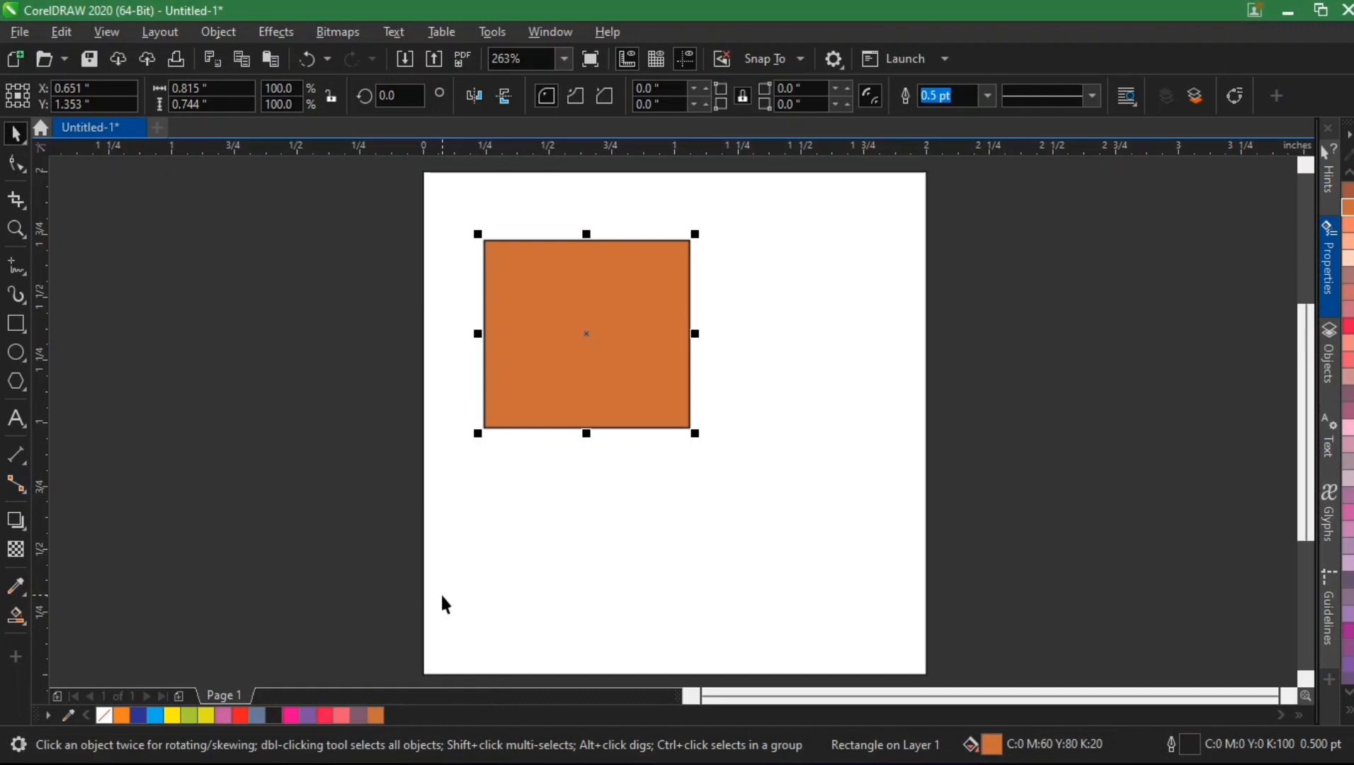
Fill the rectangle with red (C0 M100 Y100 K0) and darken it by gradually mixing in black to C0 M59 Y59 K42
click(1349, 711)
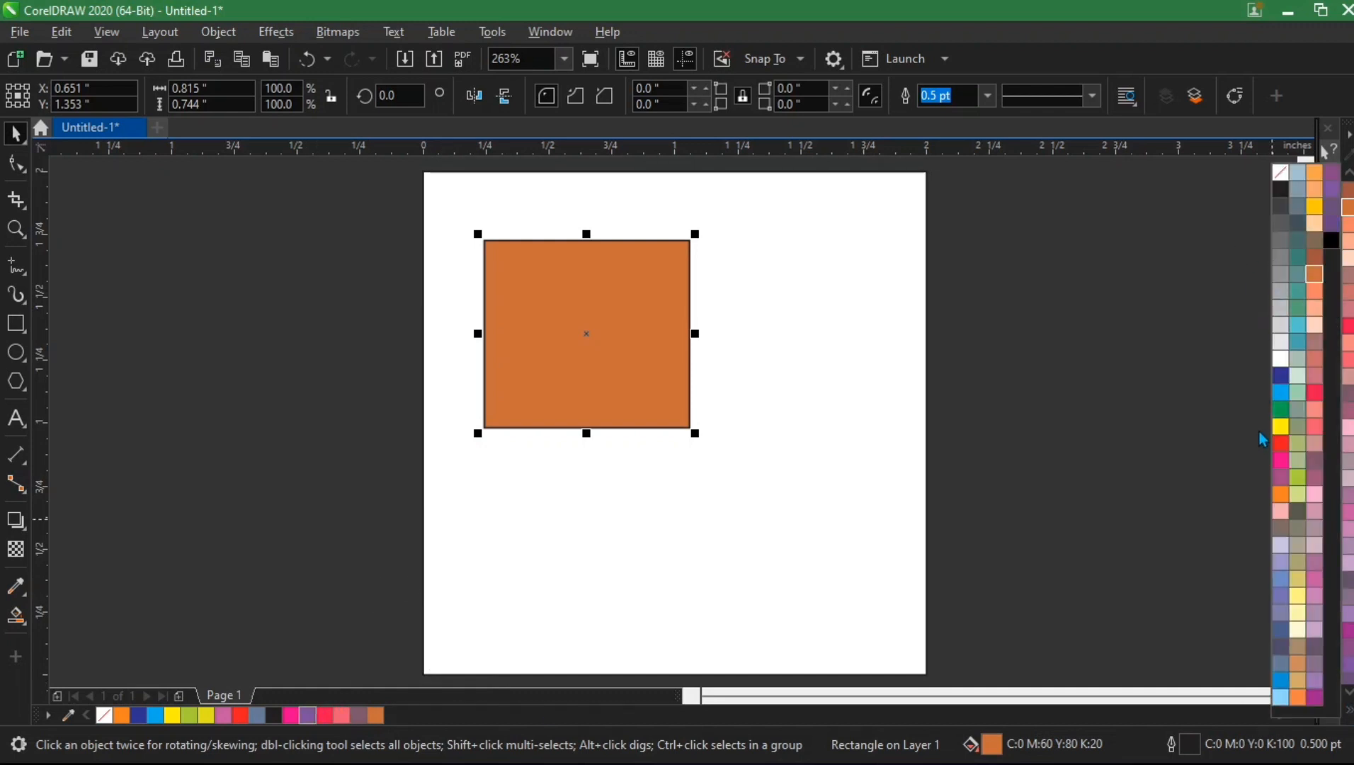
click(1281, 444)
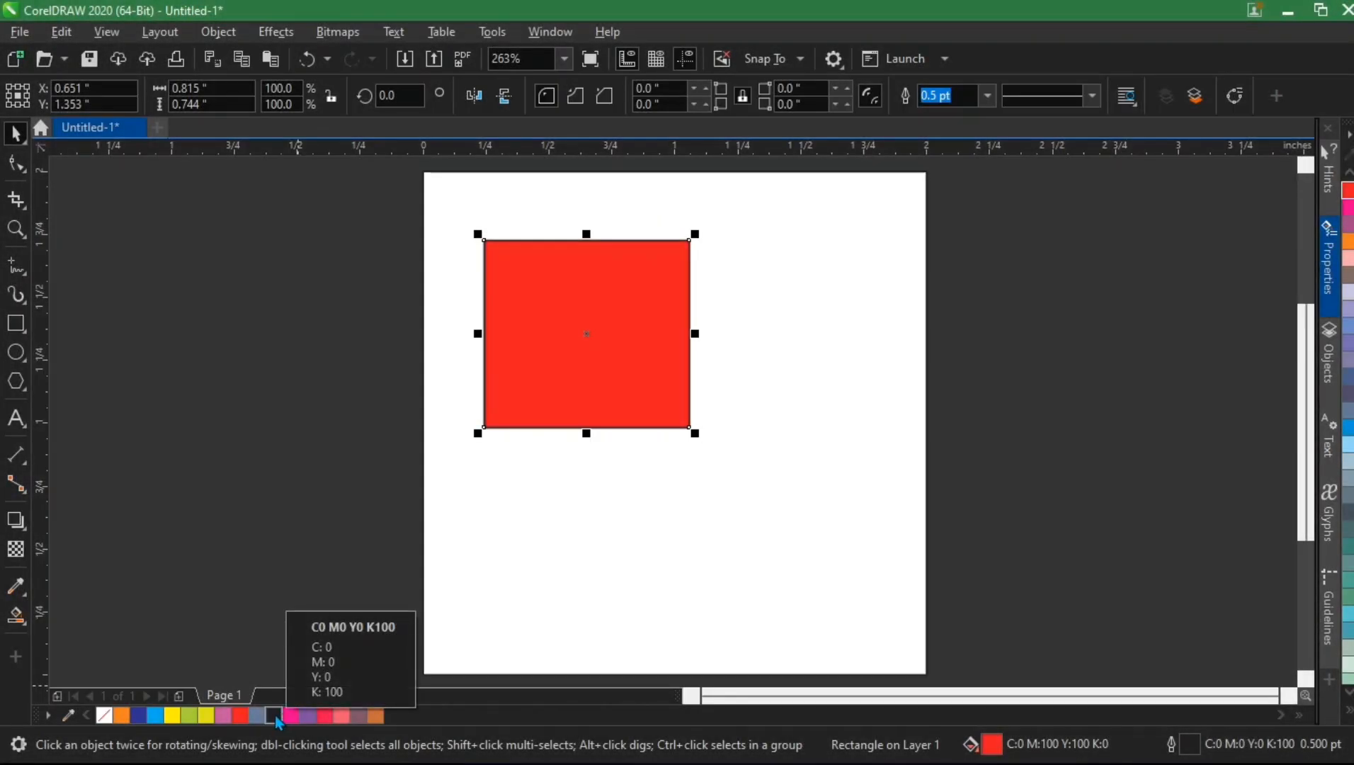
ctrl+click(276, 717)
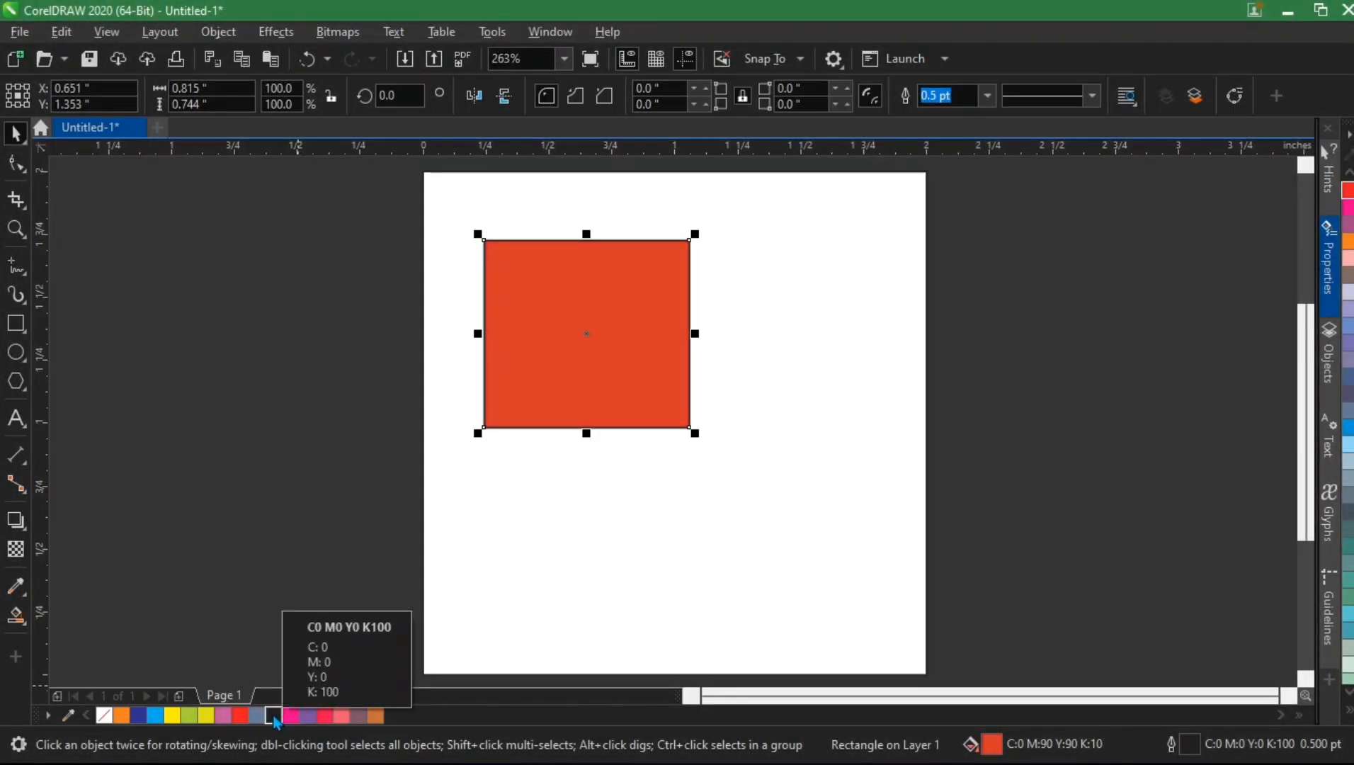
ctrl+click(275, 717)
ctrl+click(275, 717)
ctrl+click(275, 716)
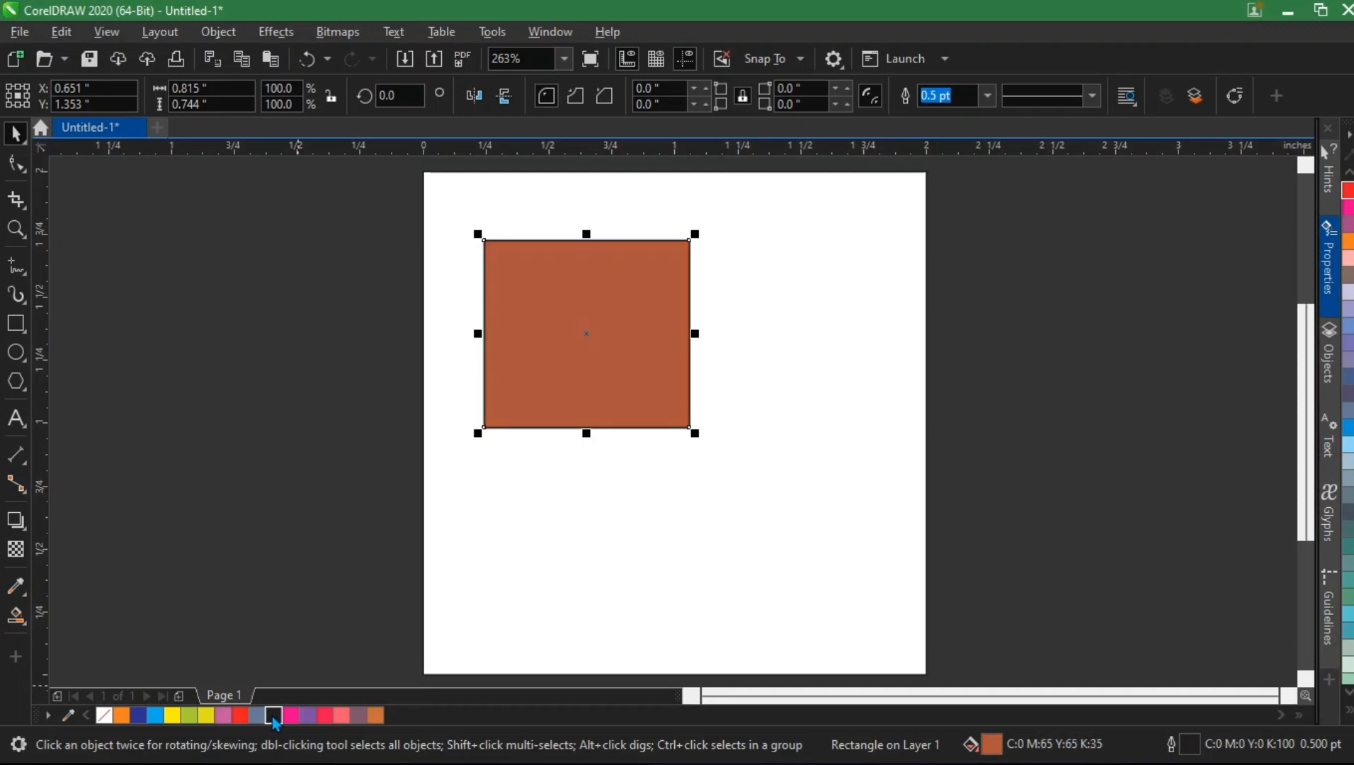
ctrl+click(274, 717)
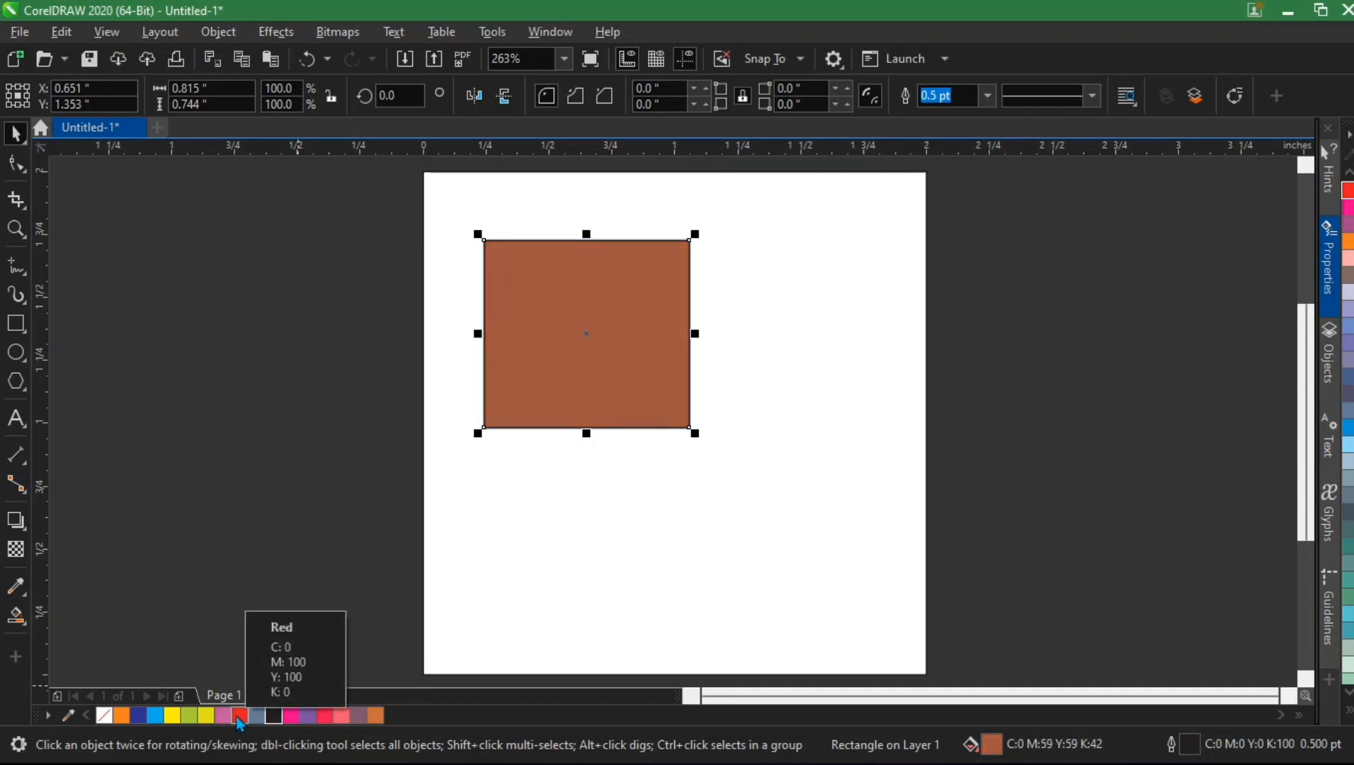
Gradually mix red back into the rectangle's darkened fill to reach C0 M78 Y78 K22
ctrl+click(240, 717)
ctrl+click(241, 717)
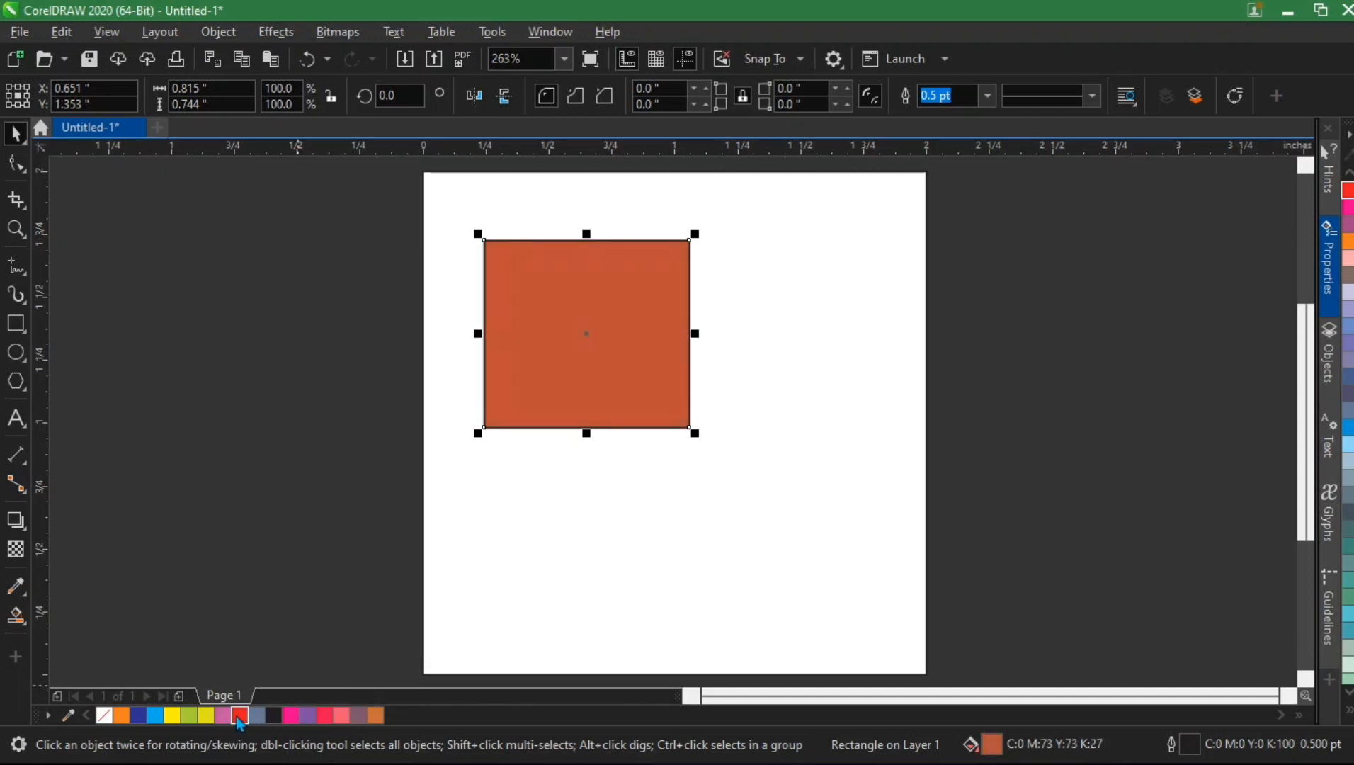
ctrl+click(240, 717)
Fill the rectangle with the related red shade C2 M100 Y91 K0 and color its outline orange (C0 M60 Y100 K0)
click(1348, 197)
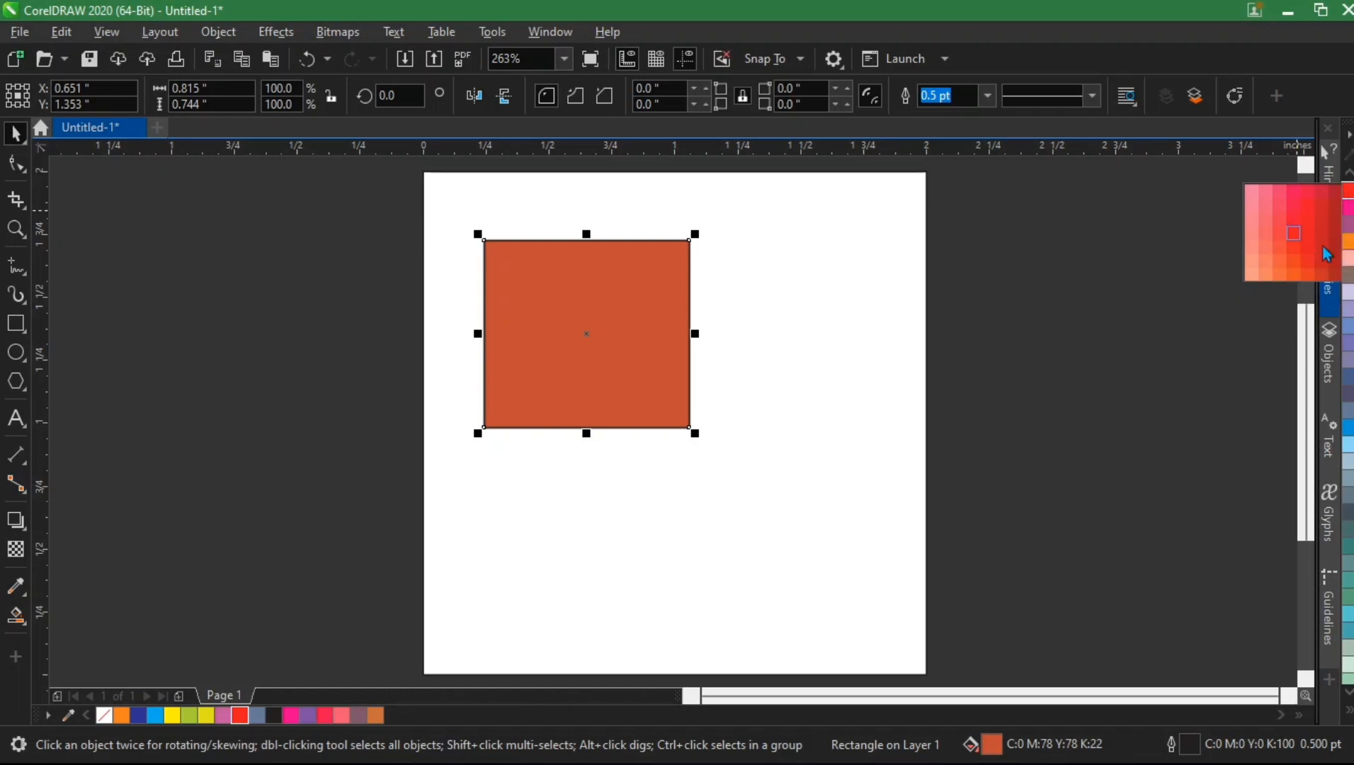
click(1304, 209)
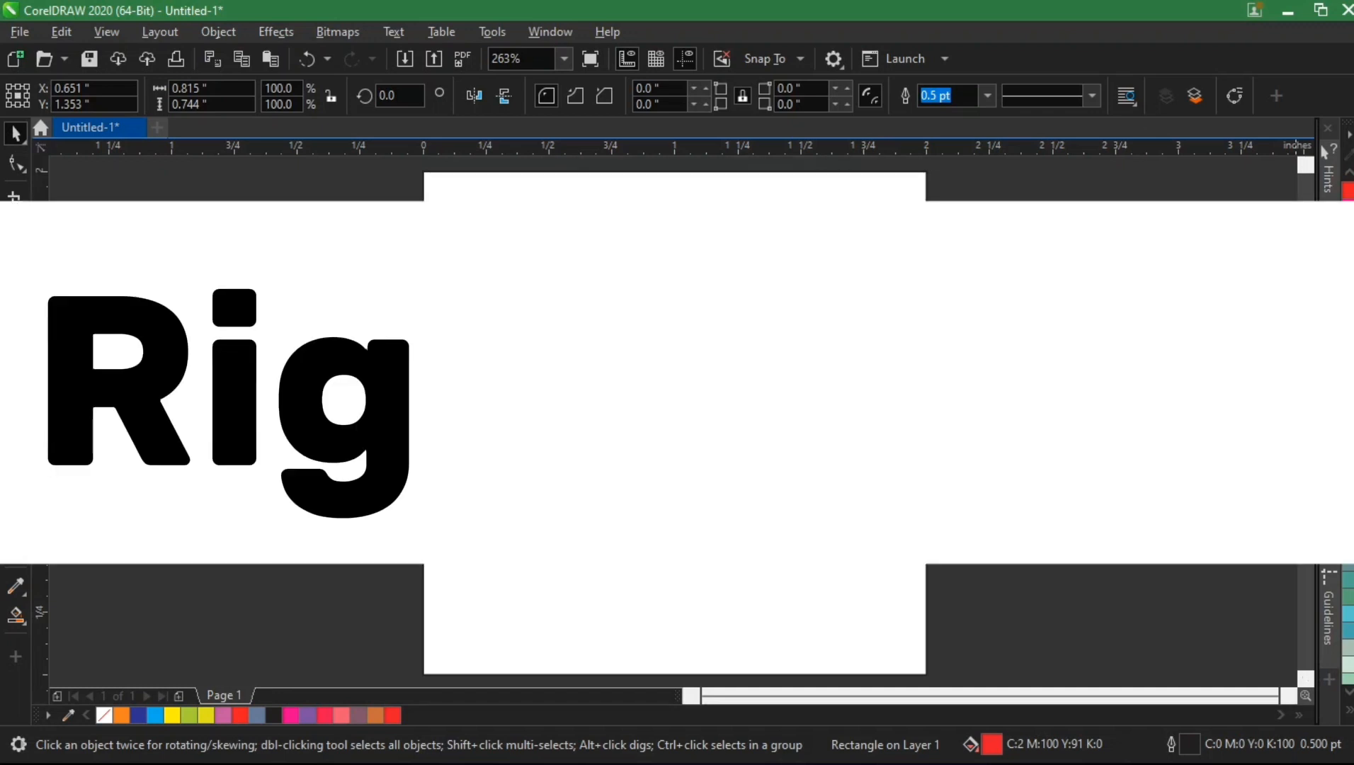
right_click(1348, 241)
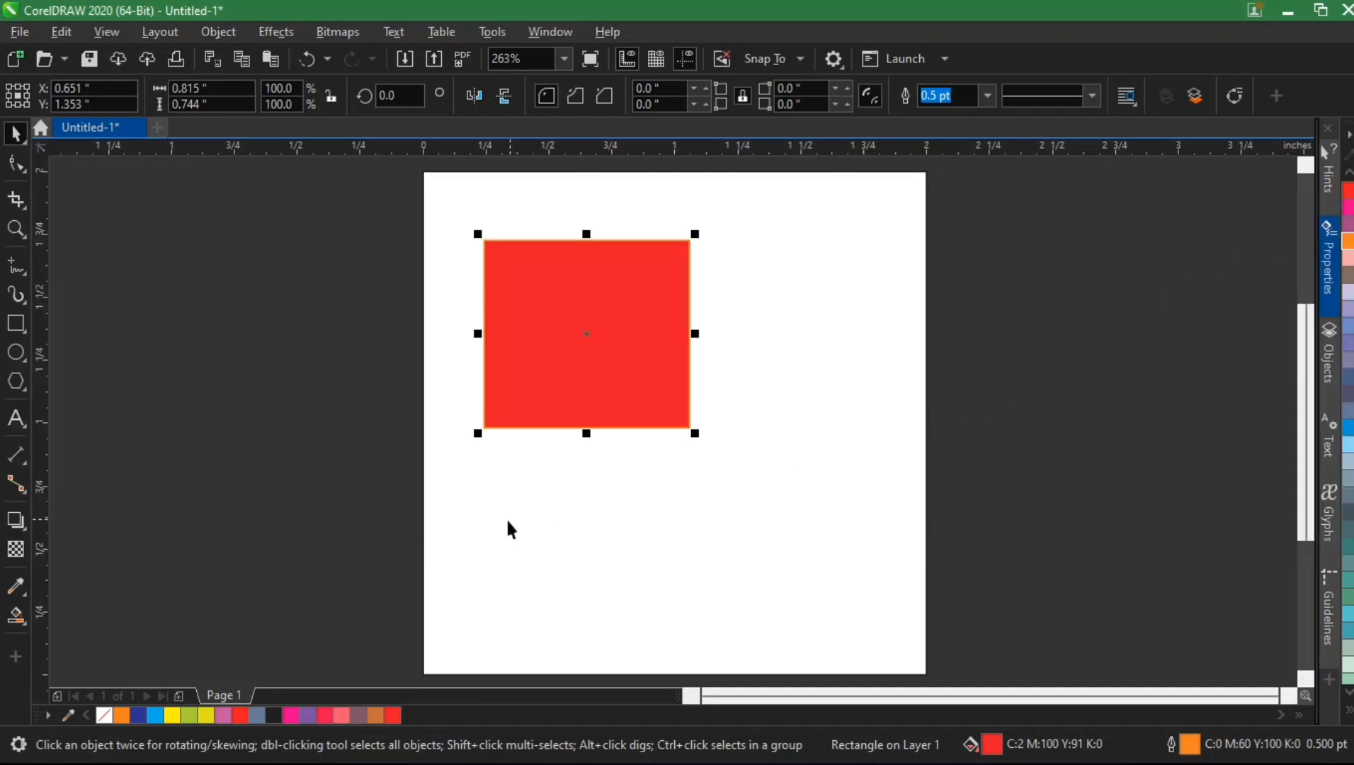
scroll(529, 228, up, 4)
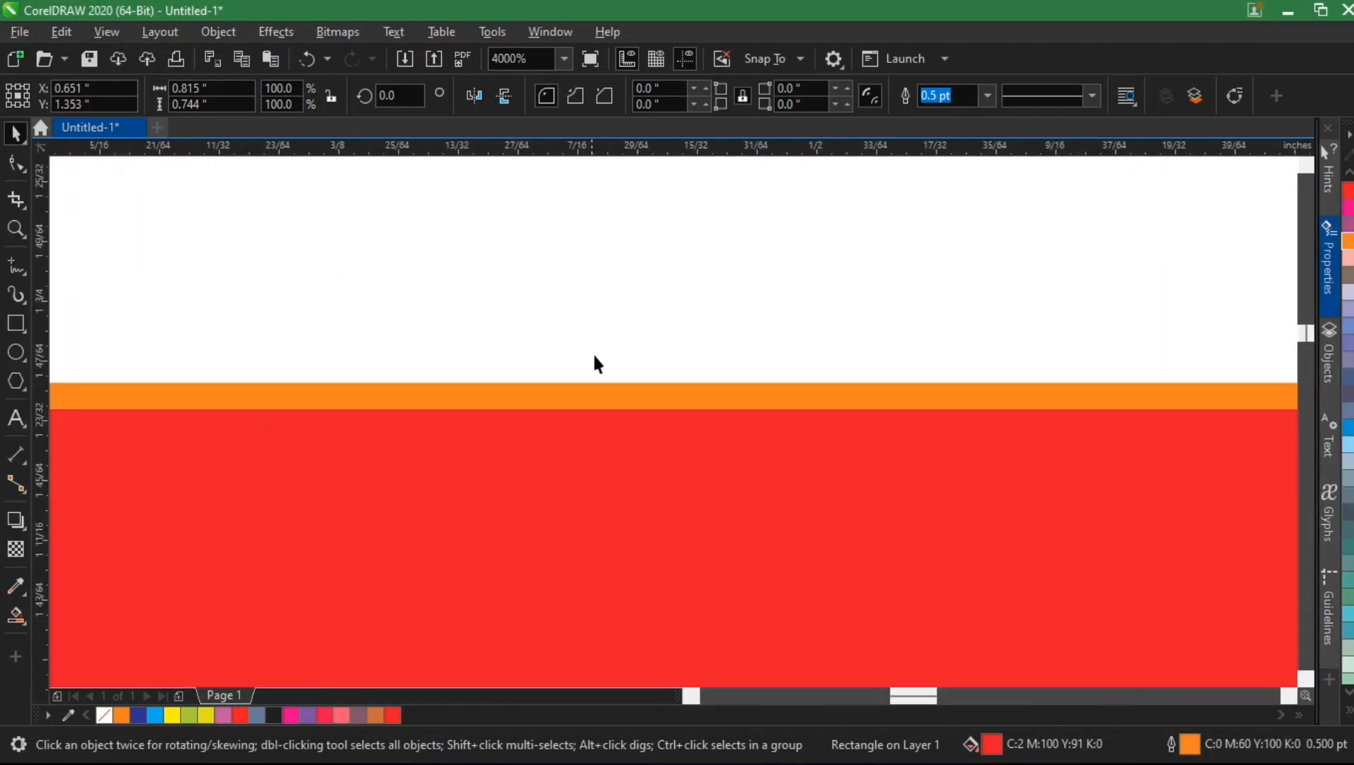
scroll(624, 390, down, 2)
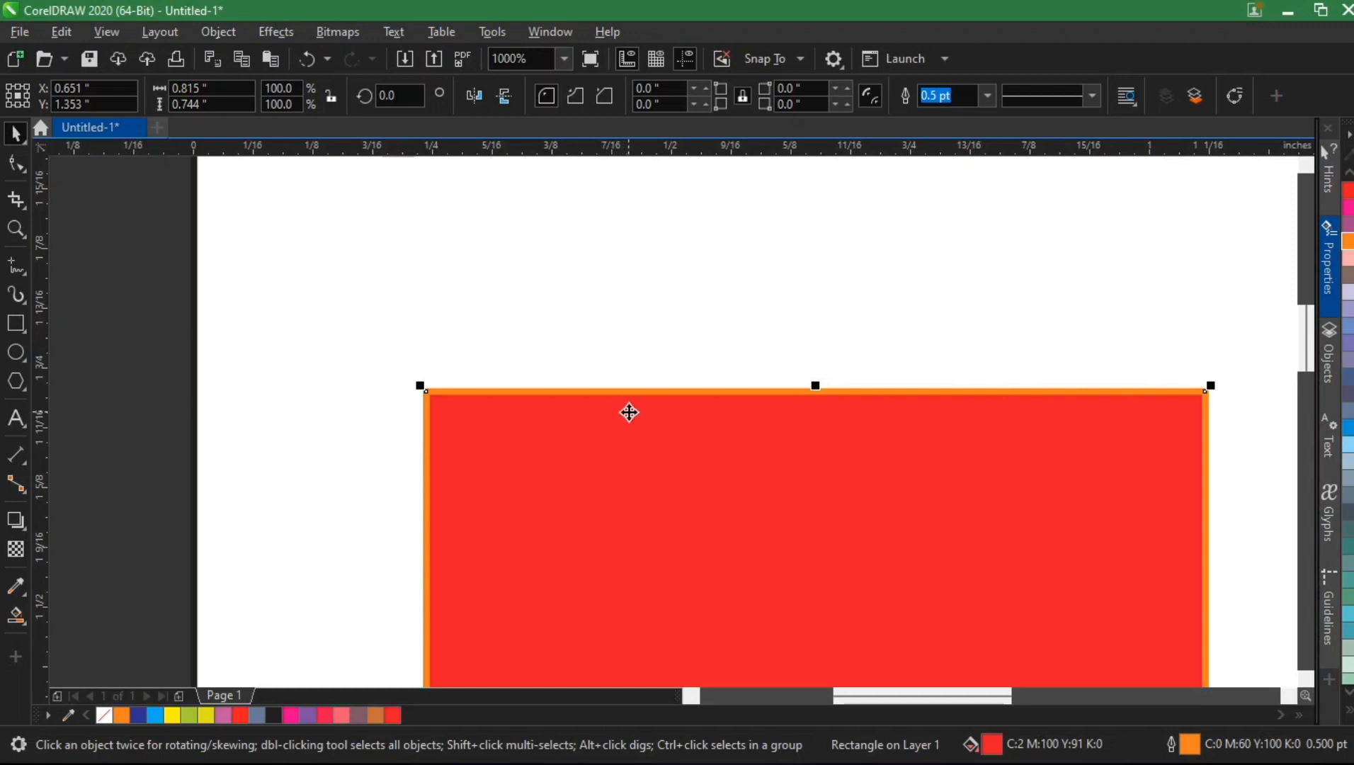
Place a copy of the rectangle to the right of the original and remove the original's outline
scroll(629, 410, down, 3)
drag(630, 488, 852, 482)
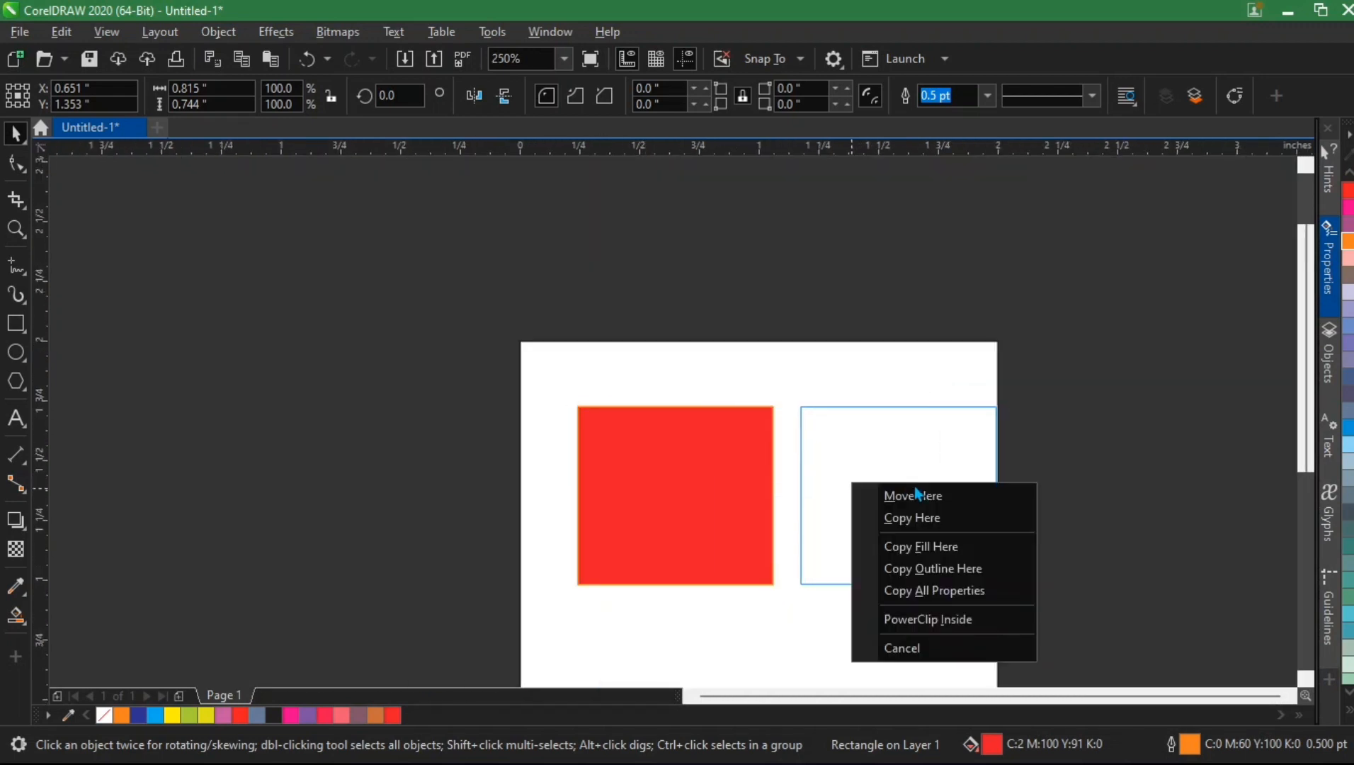
click(931, 523)
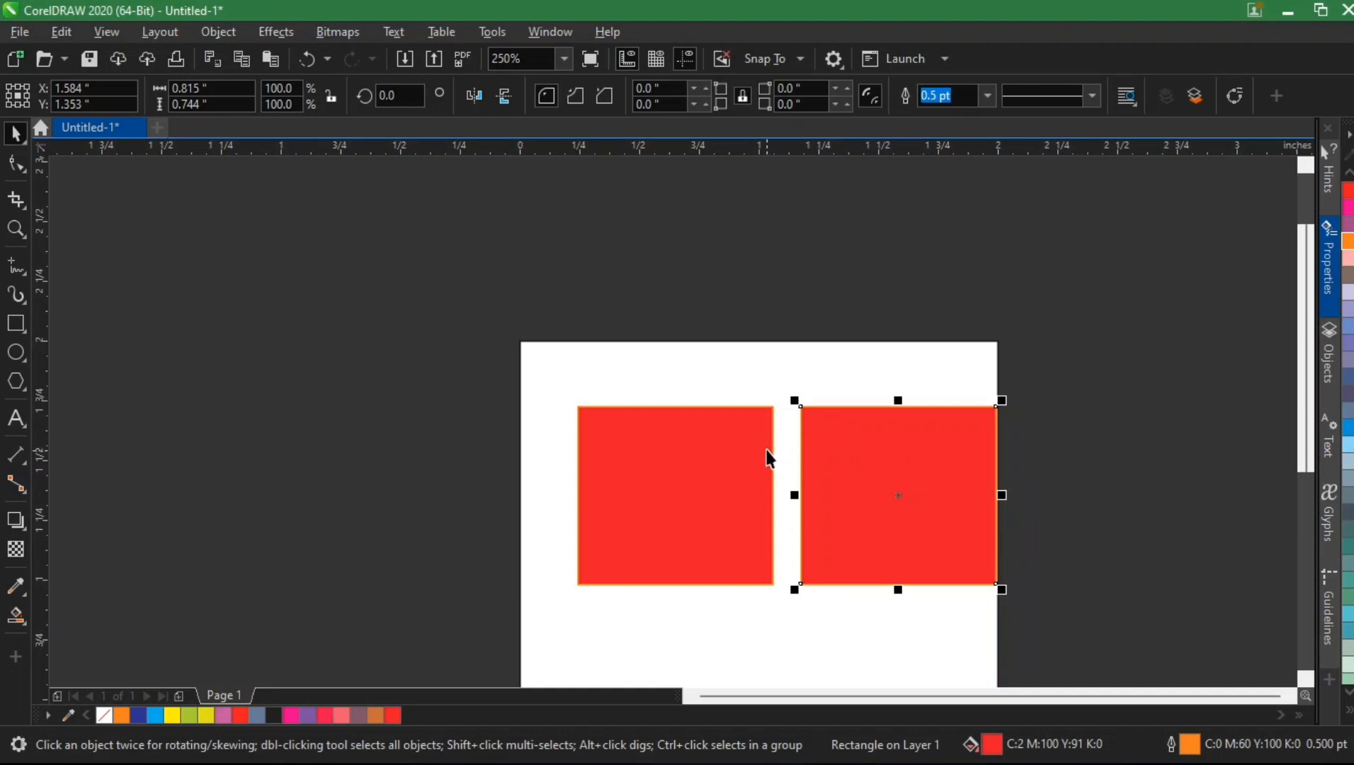
click(702, 467)
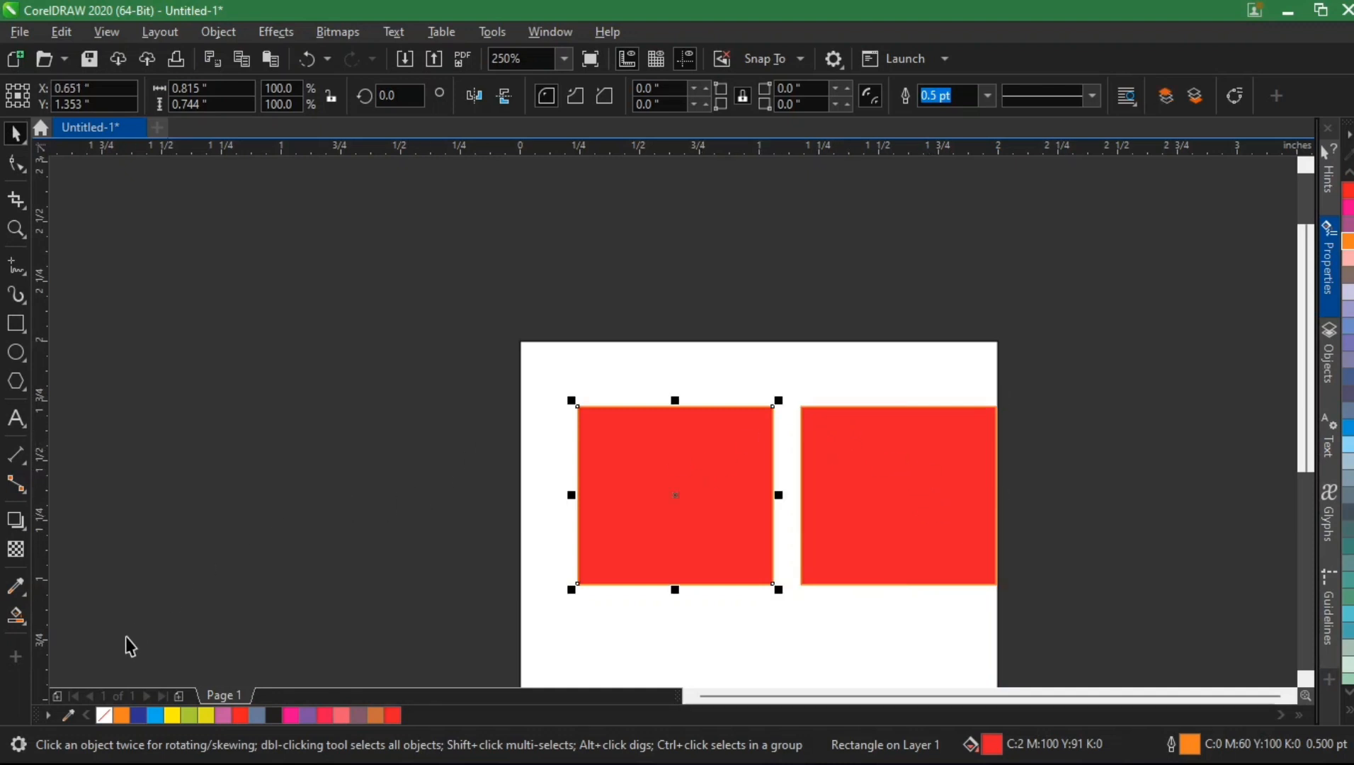
right_click(105, 717)
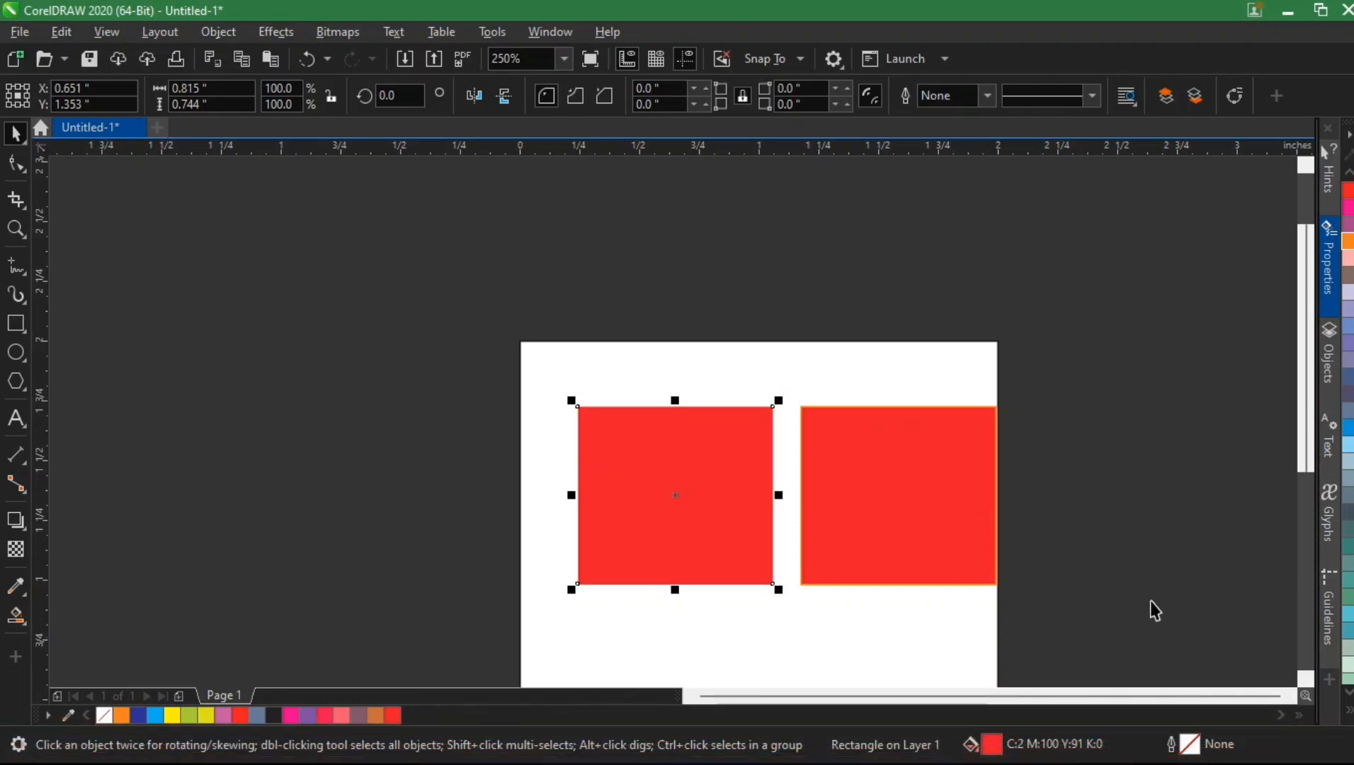
click(1349, 711)
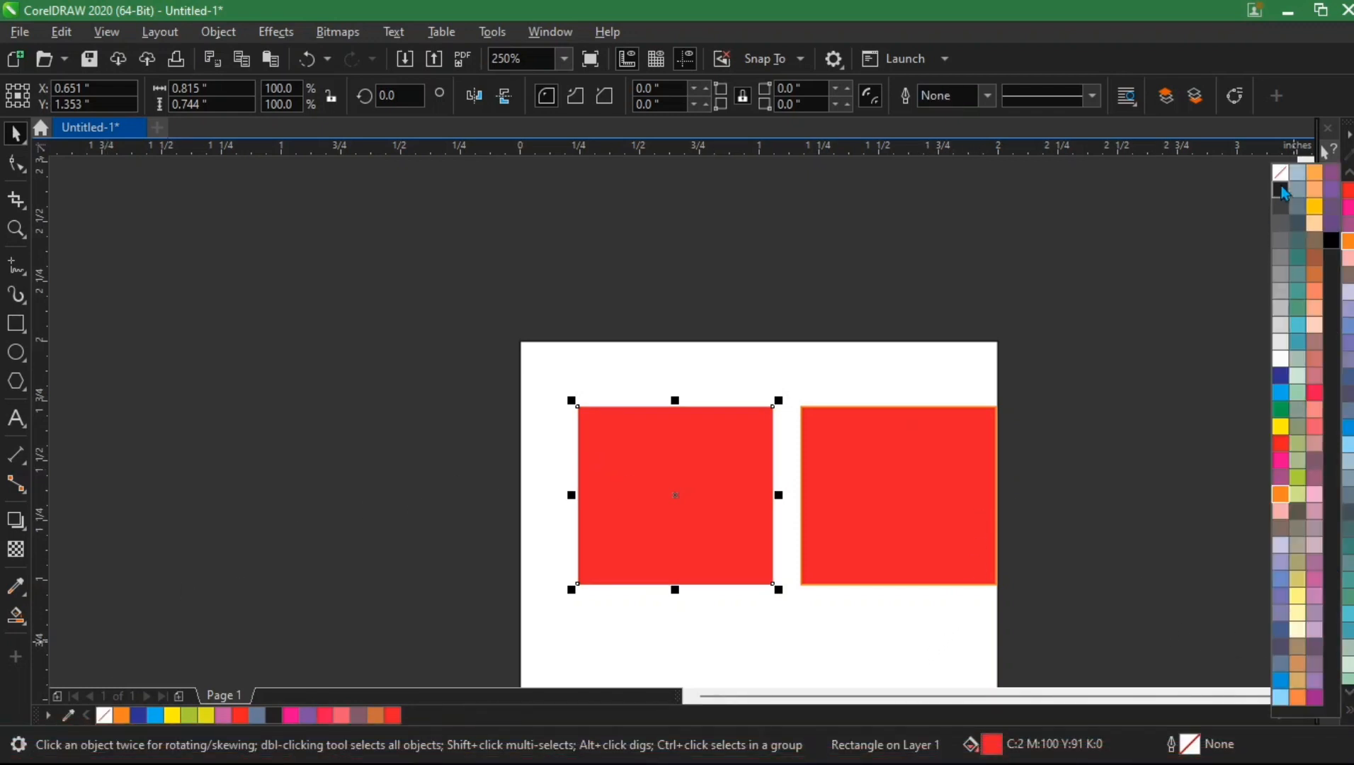
Remove the fill from the copied rectangle, keeping only its orange outline, and deselect it
click(924, 459)
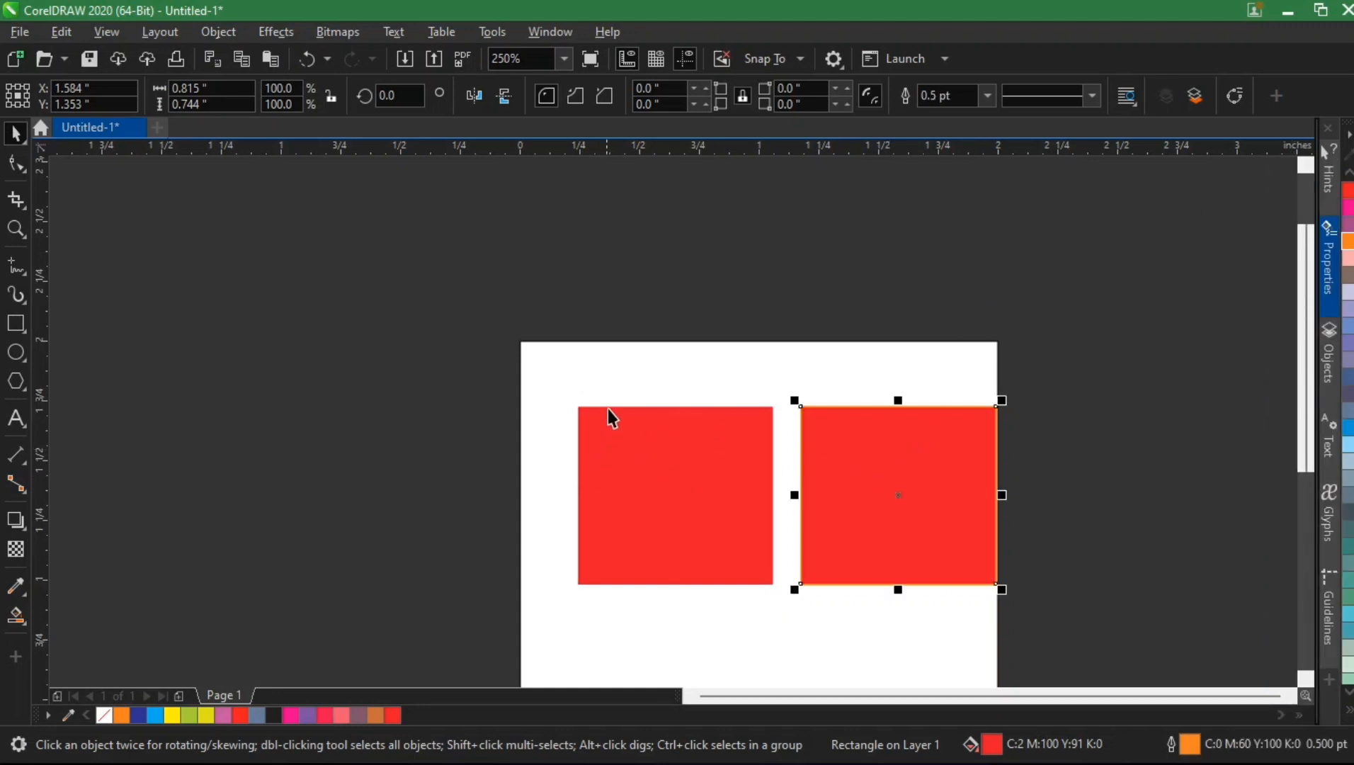
scroll(609, 412, up, 3)
scroll(662, 439, down, 3)
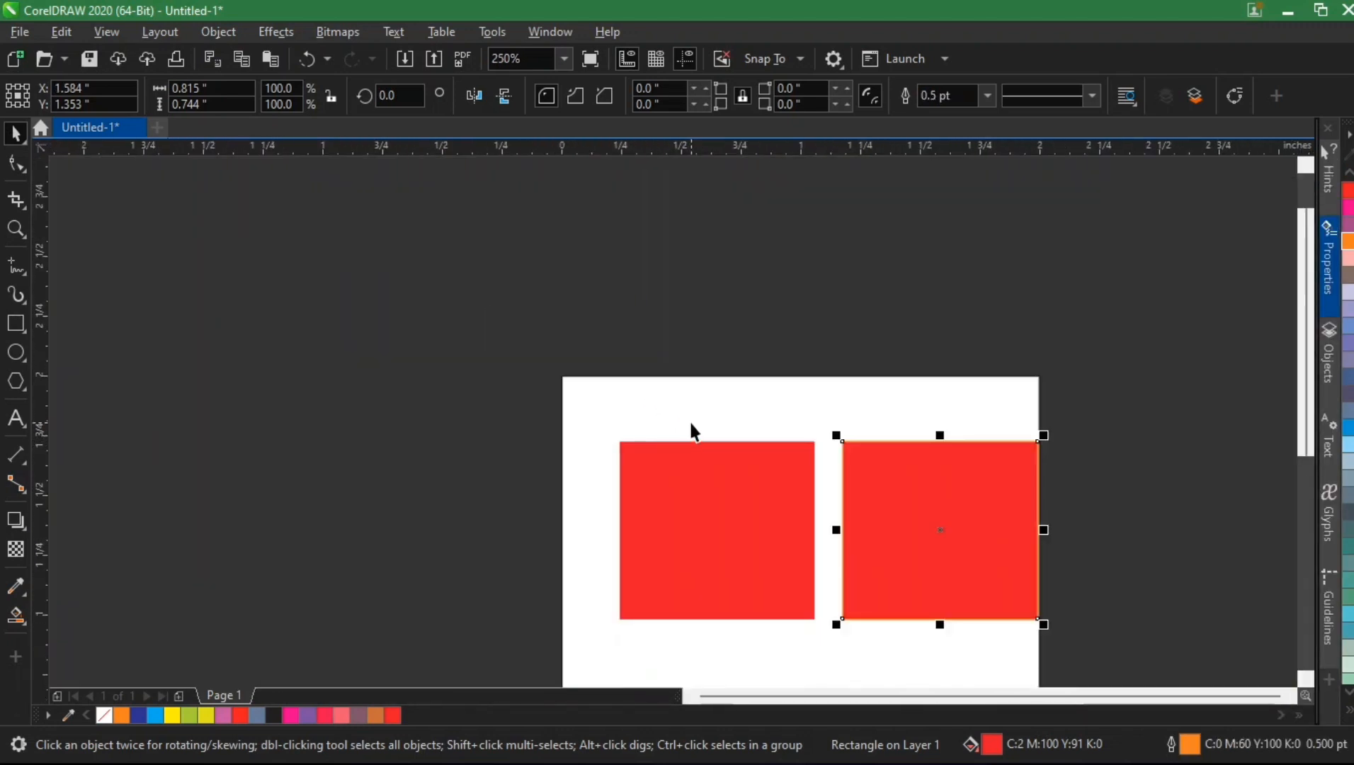
scroll(995, 611, up, 2)
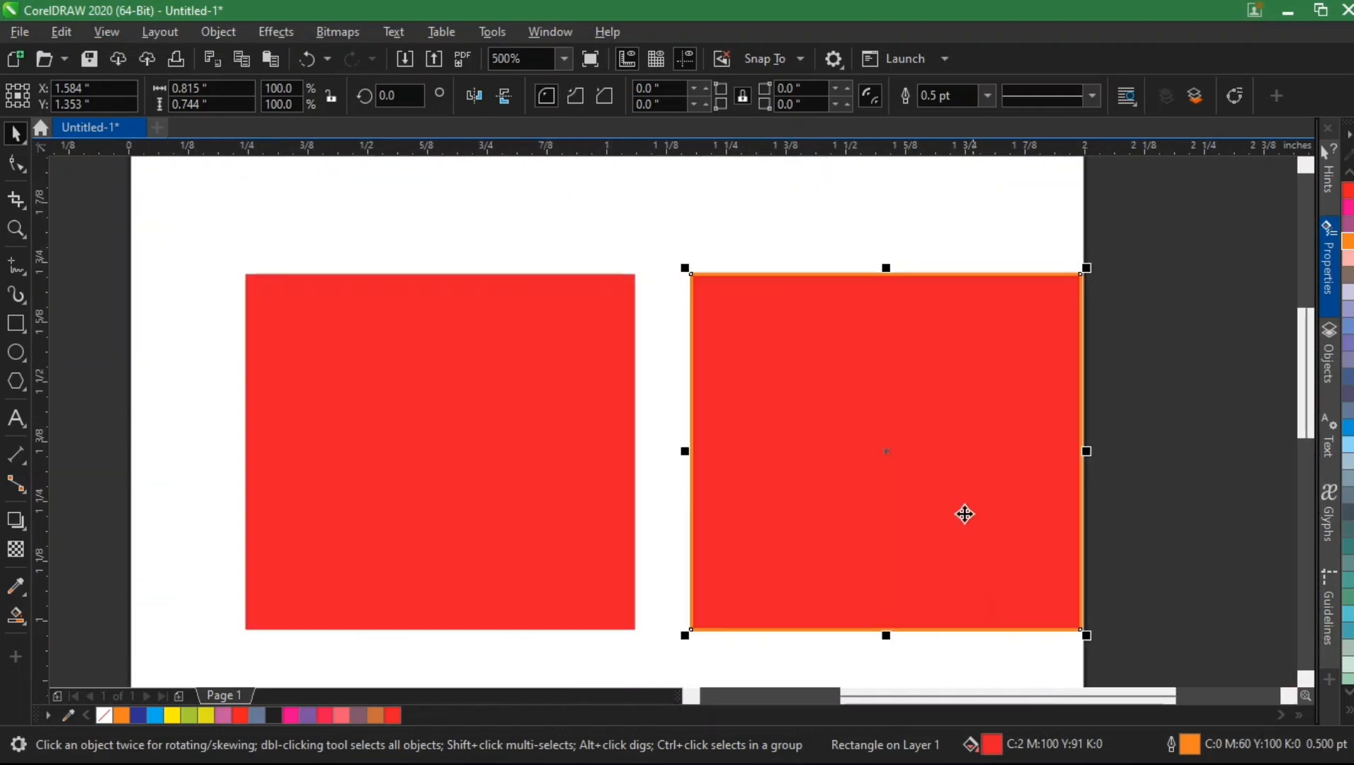
click(1349, 710)
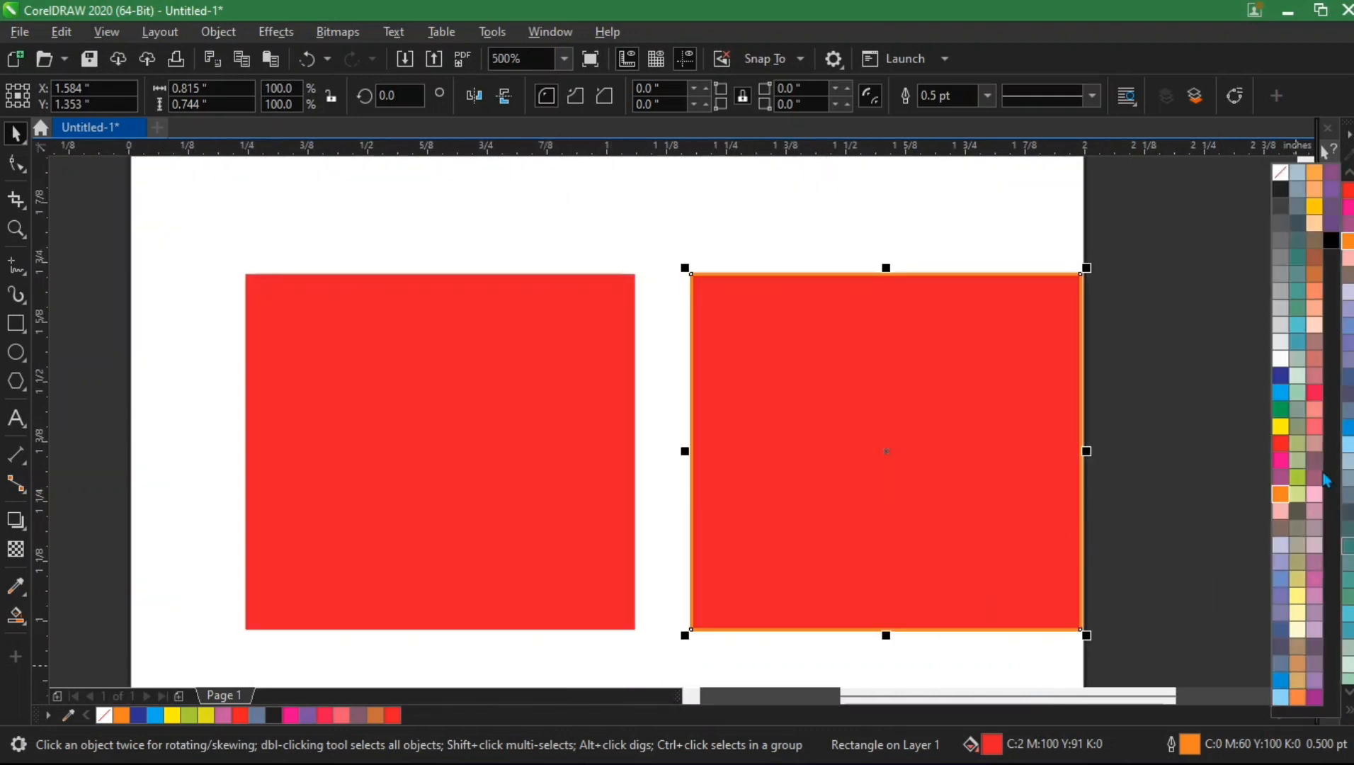
click(1281, 172)
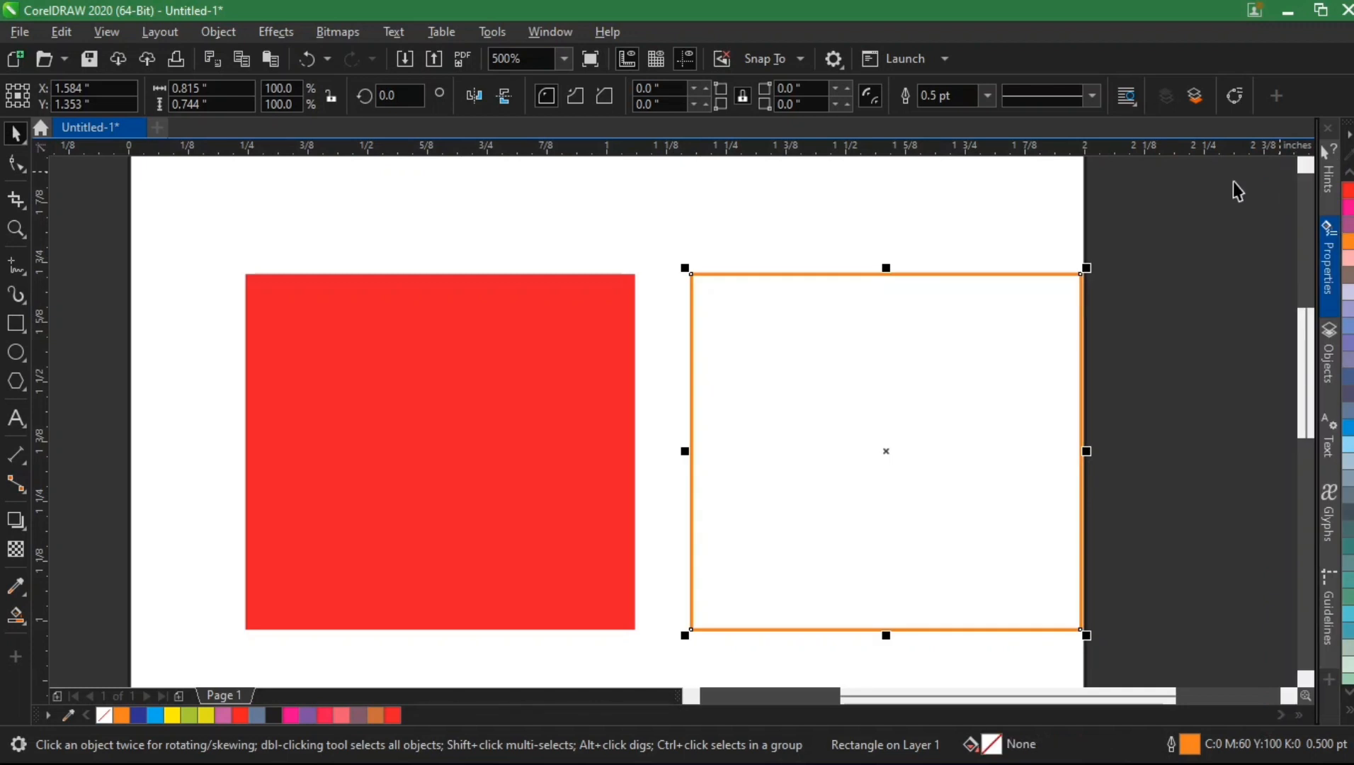
click(1126, 223)
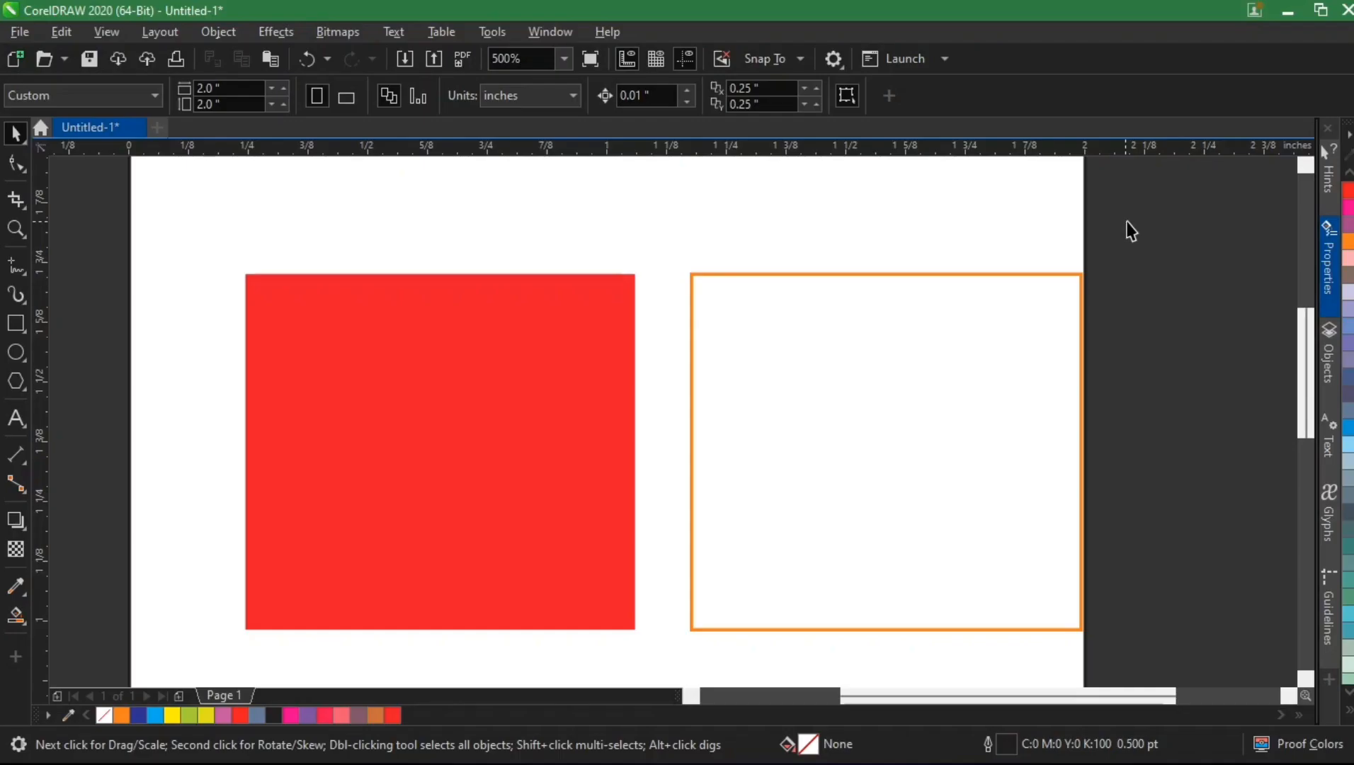
Apply a black-to-white linear fountain fill to the orange-outlined rectangle with Interactive Fill, redirecting it diagonally from upper-left to lower-right corner
click(924, 307)
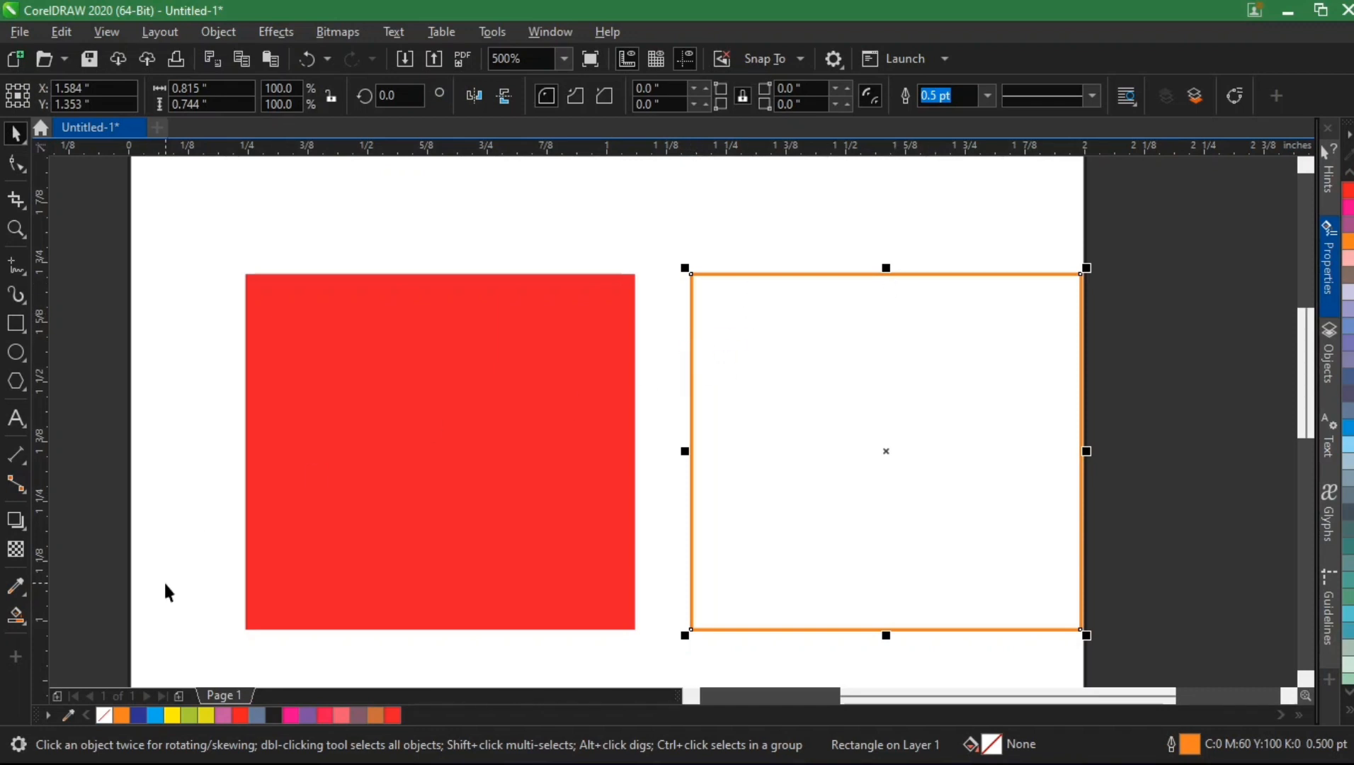
click(29, 629)
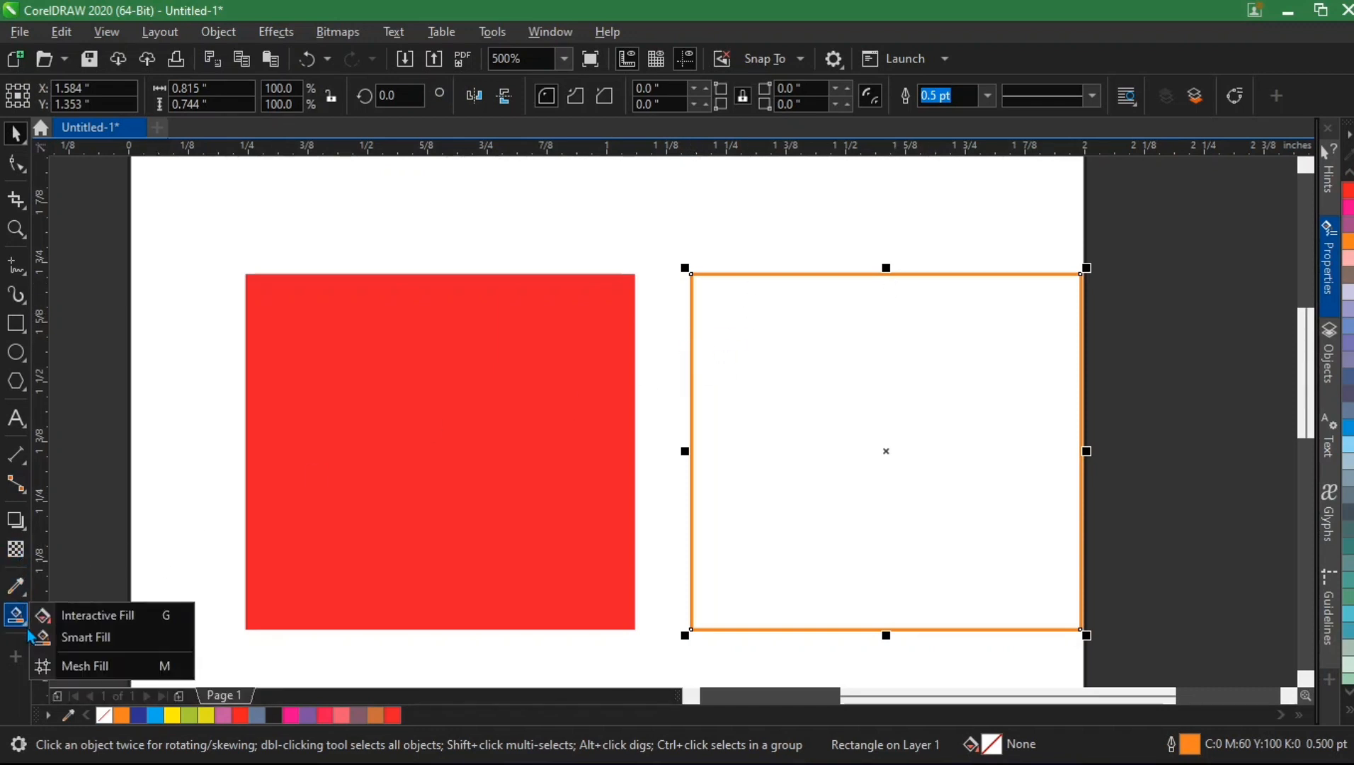
click(107, 615)
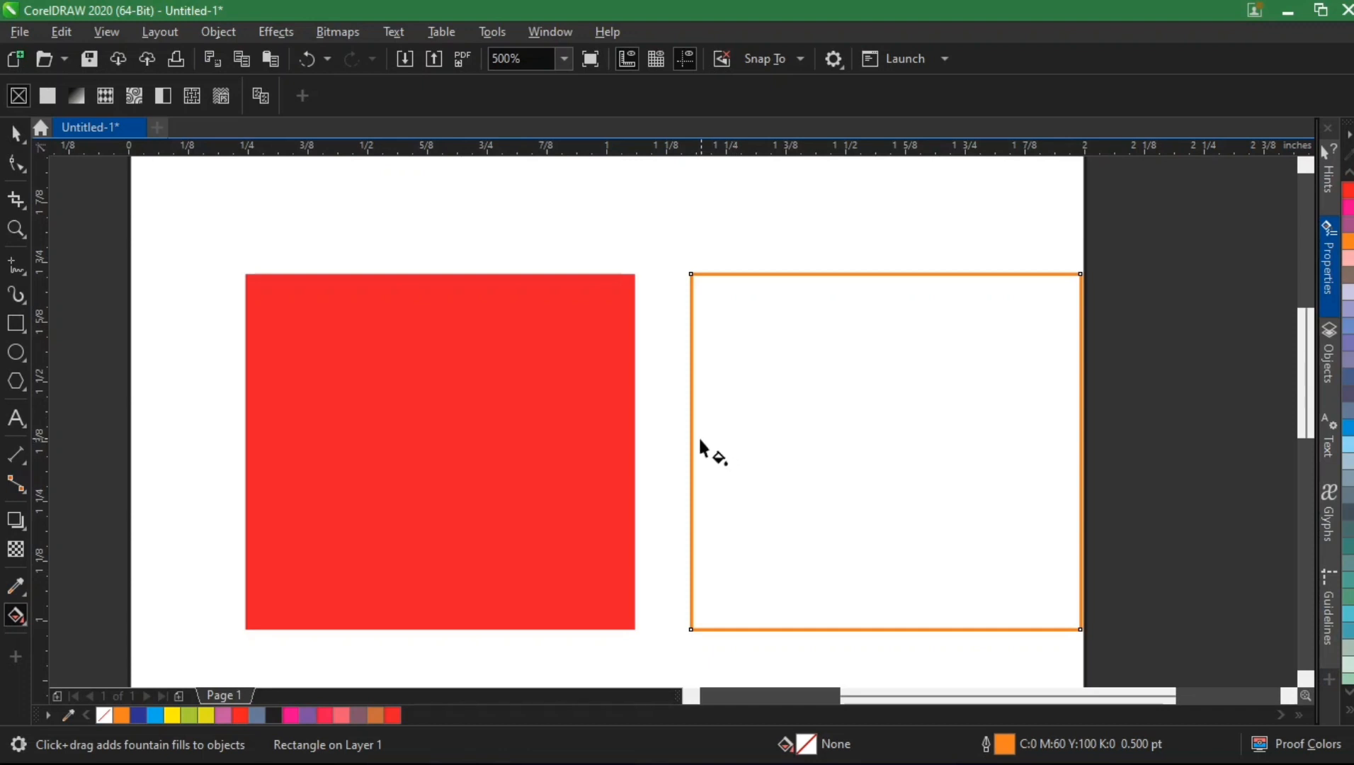
drag(693, 434, 1048, 442)
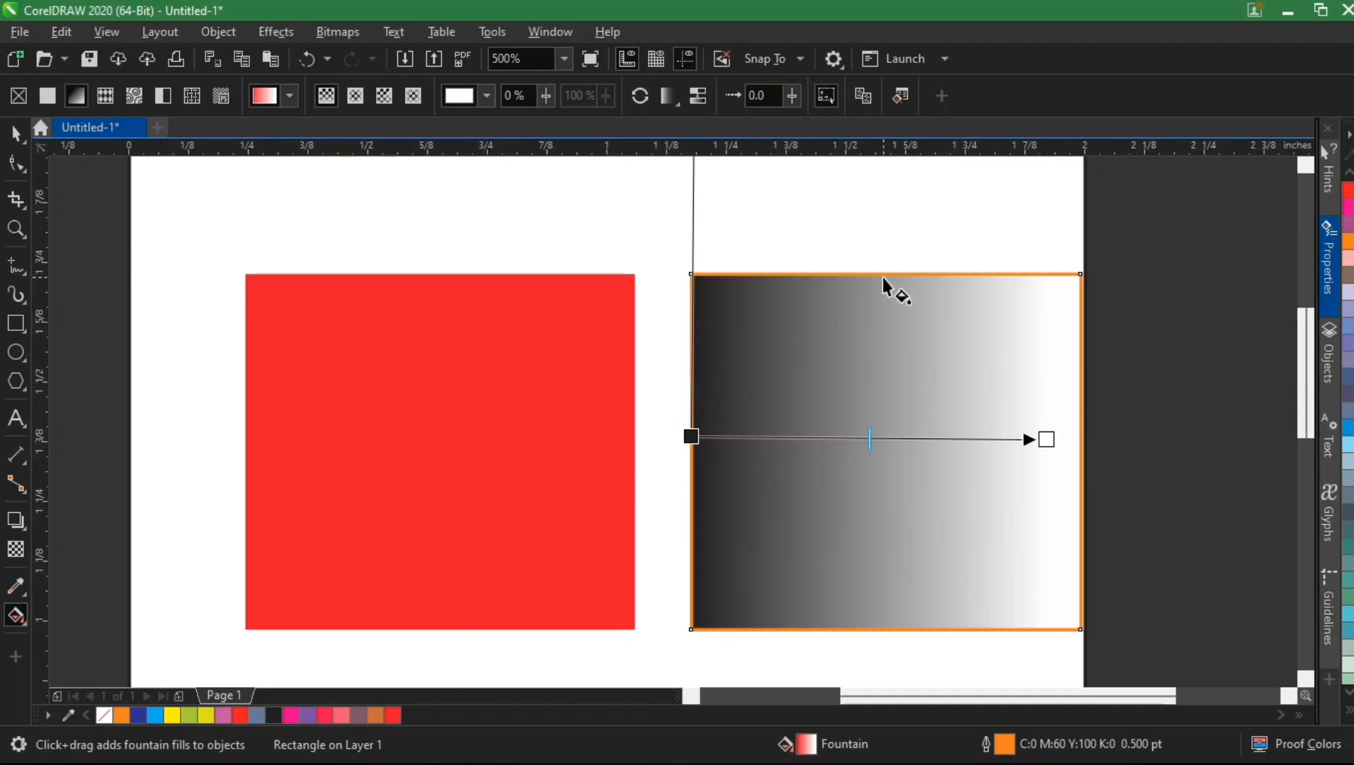
drag(884, 275, 889, 599)
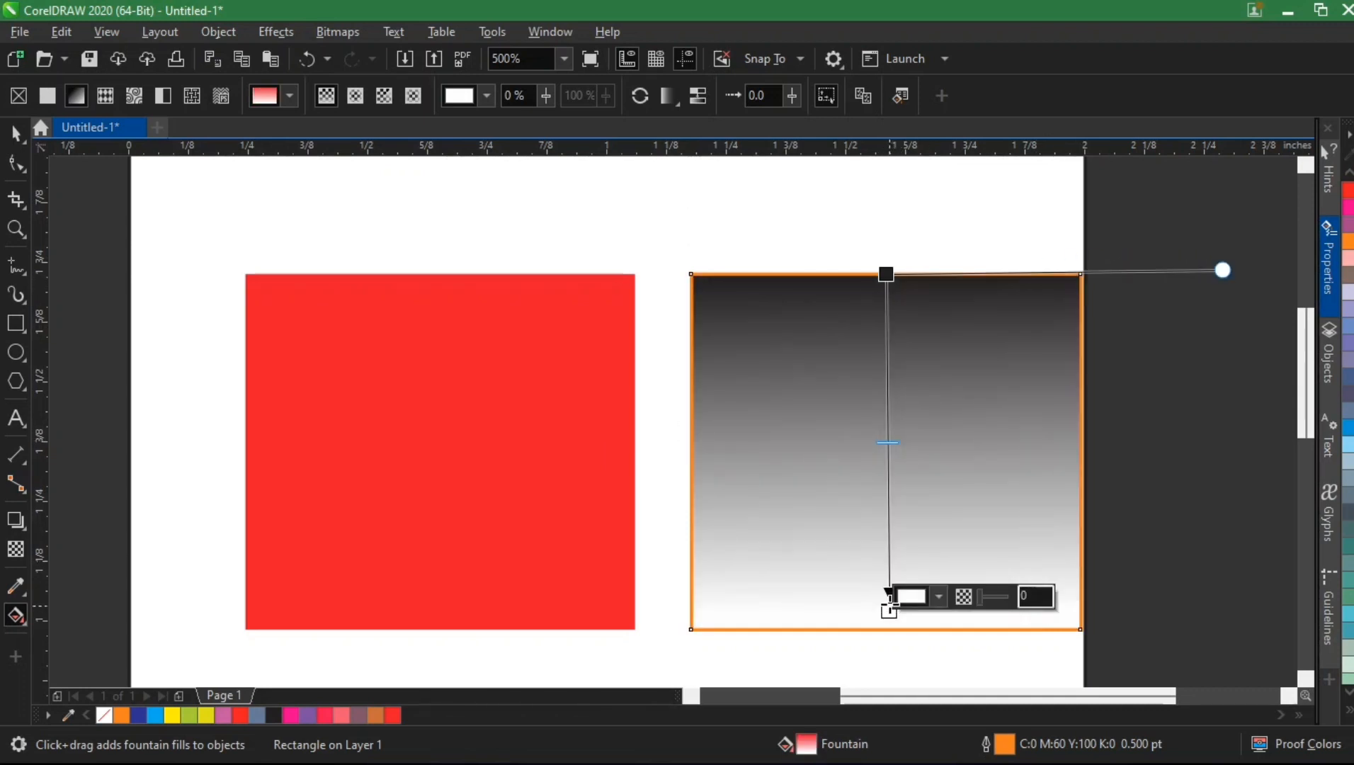
drag(707, 289, 1042, 581)
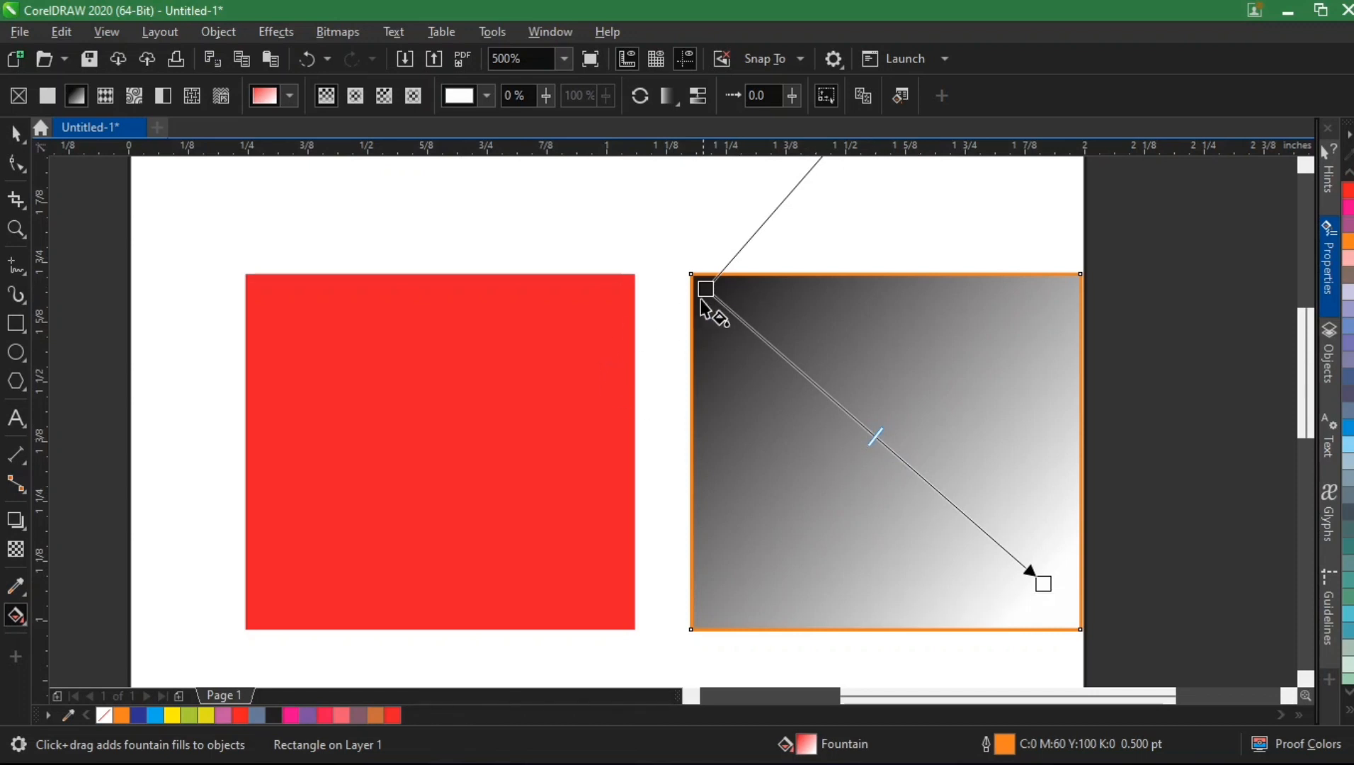
Color the gradient's start node magenta (C0 M100 Y0 K0) from the CMYK Palette
click(706, 289)
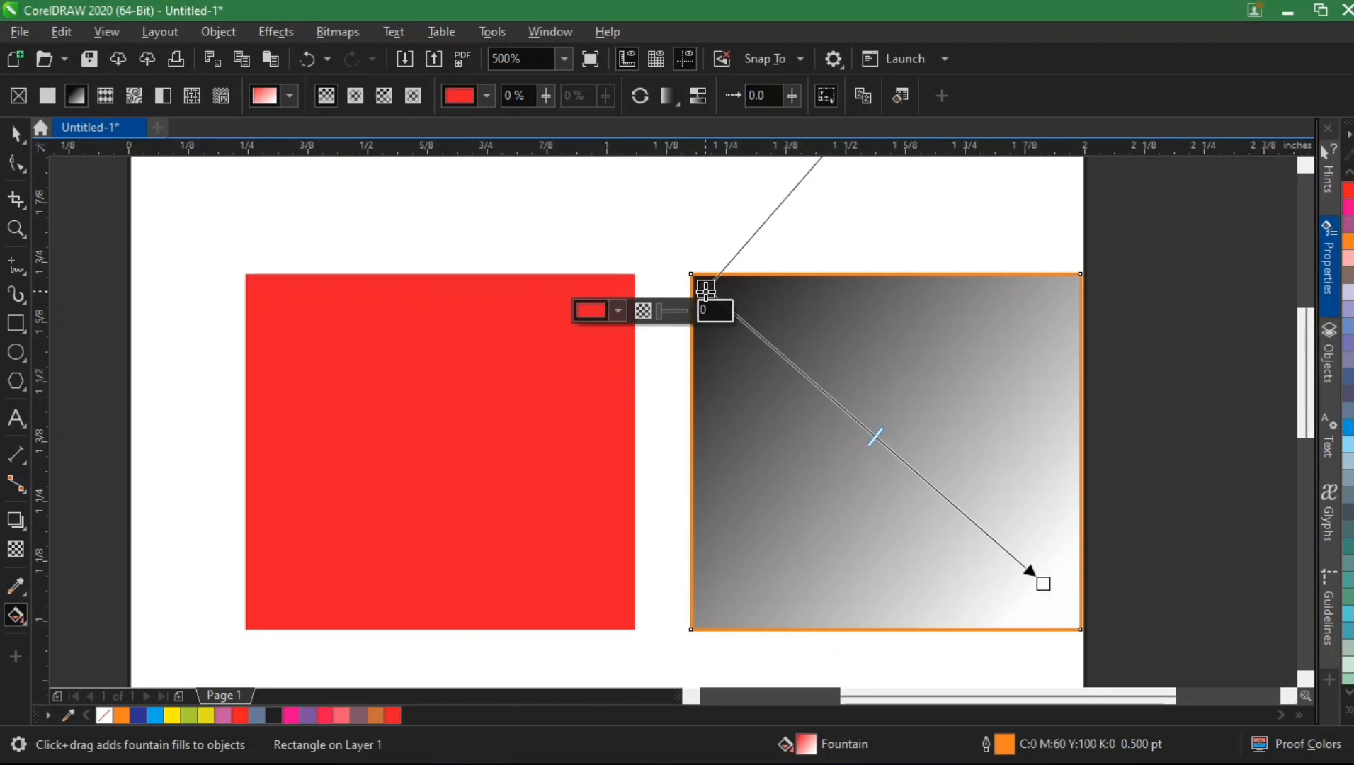
click(618, 312)
click(651, 350)
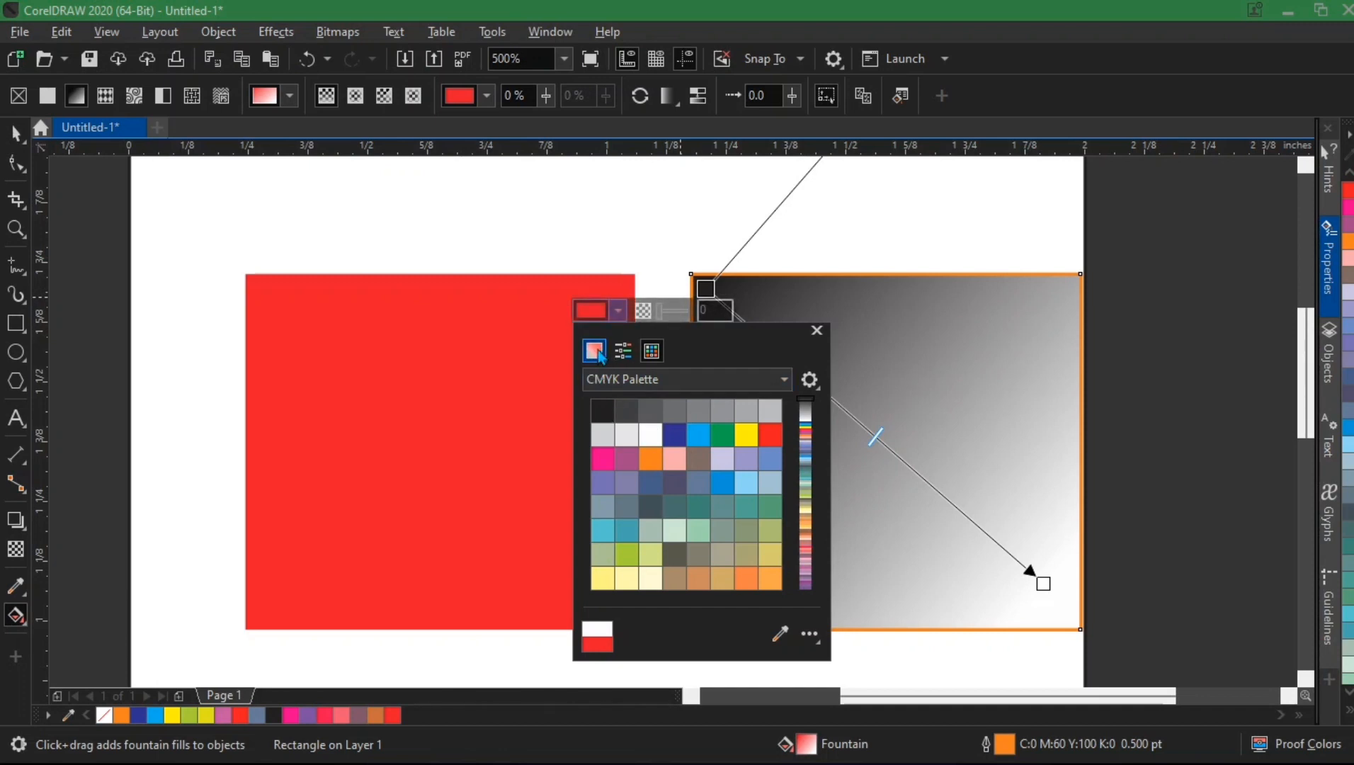
click(604, 459)
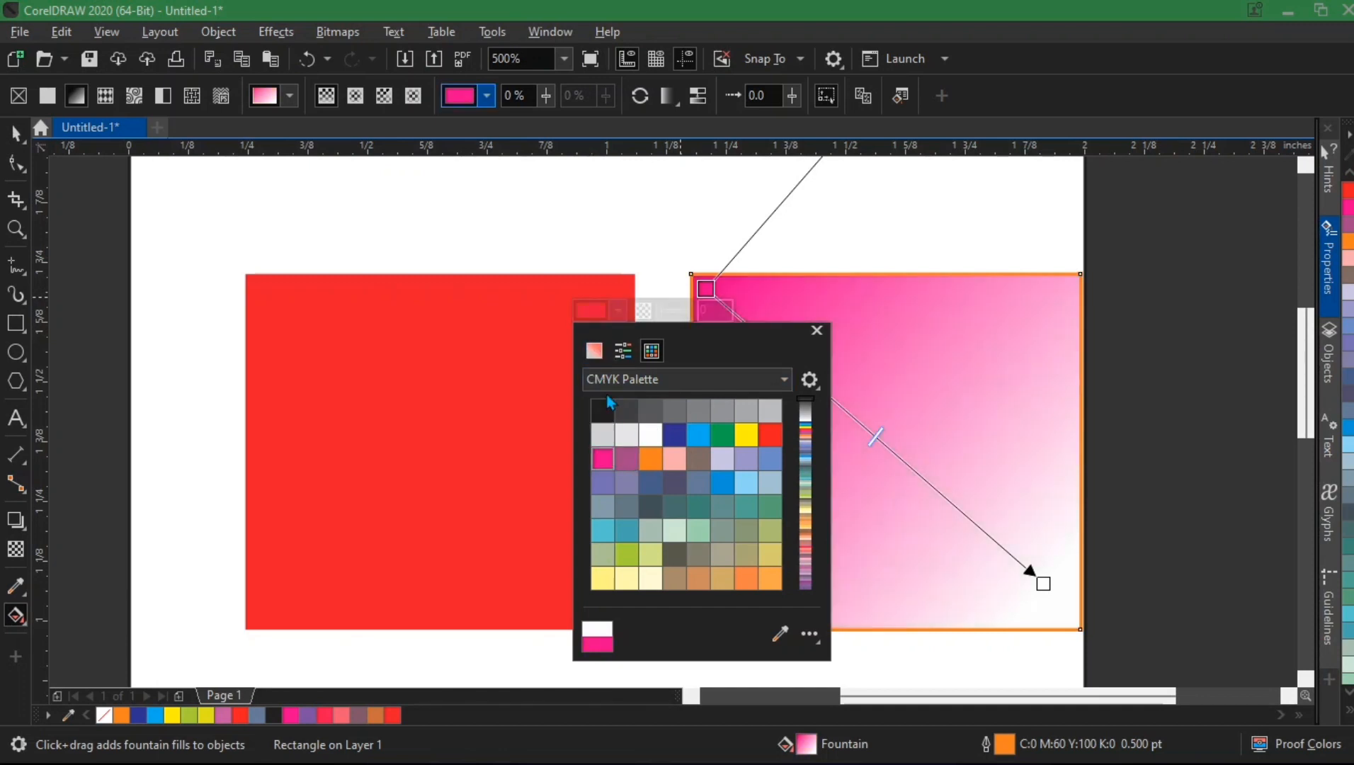
Mix darker and lighter shades for the gradient's start node in the CMYK color viewer, settling on a strong pink
click(595, 350)
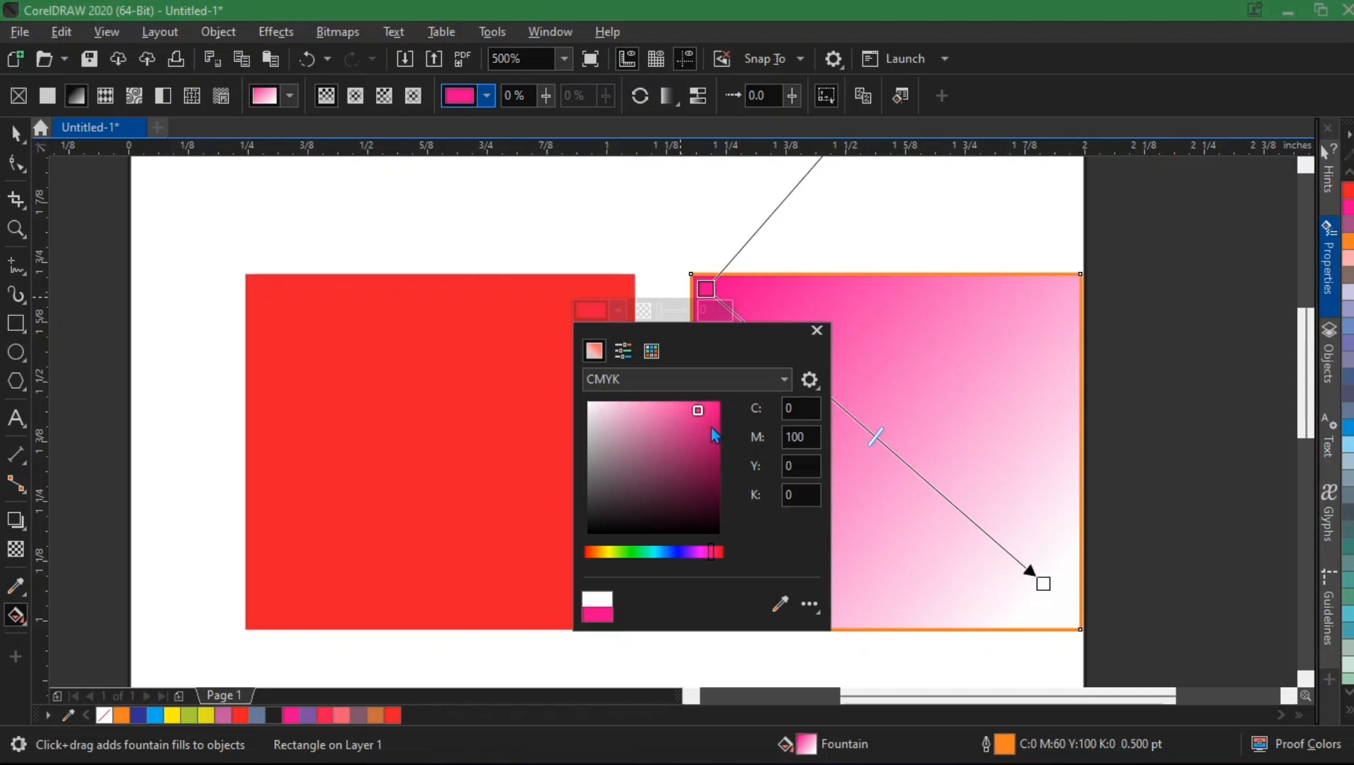
drag(712, 429, 718, 476)
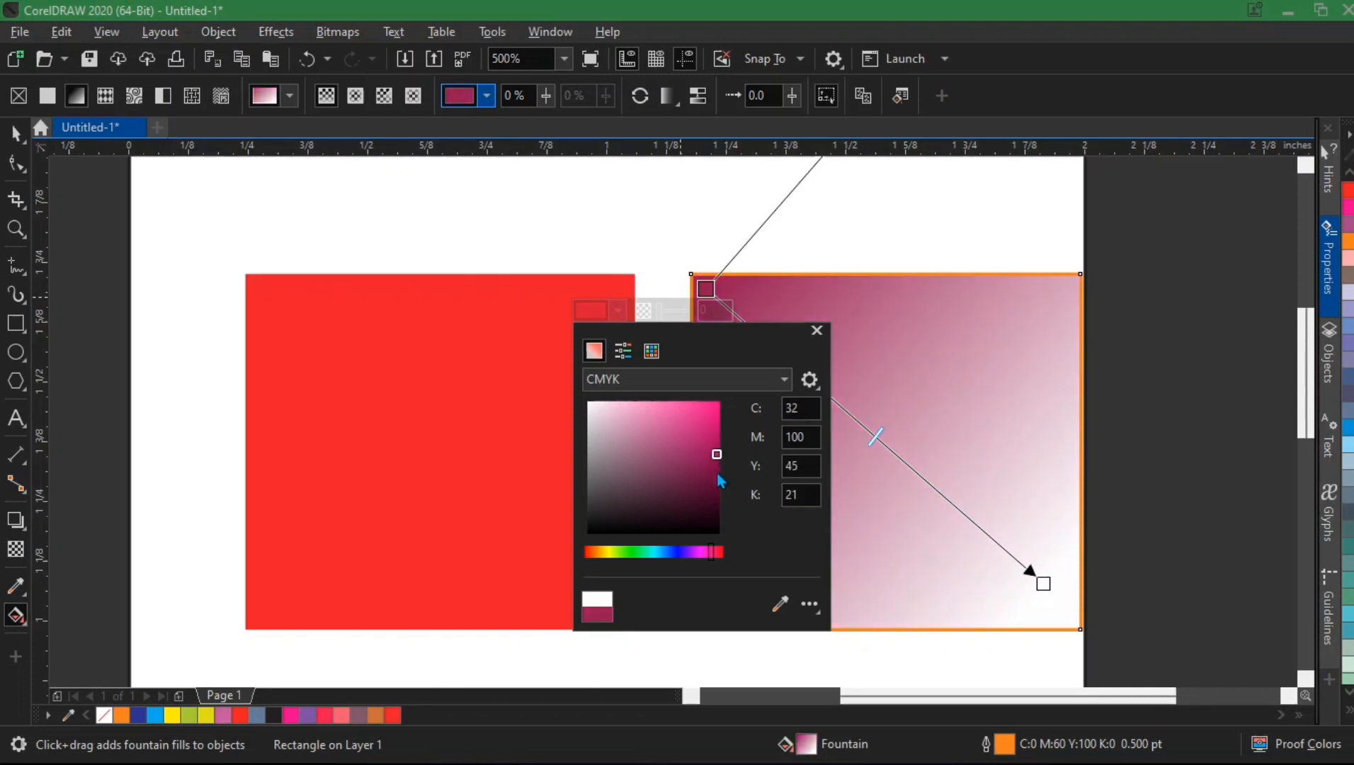
click(699, 432)
click(684, 414)
click(666, 404)
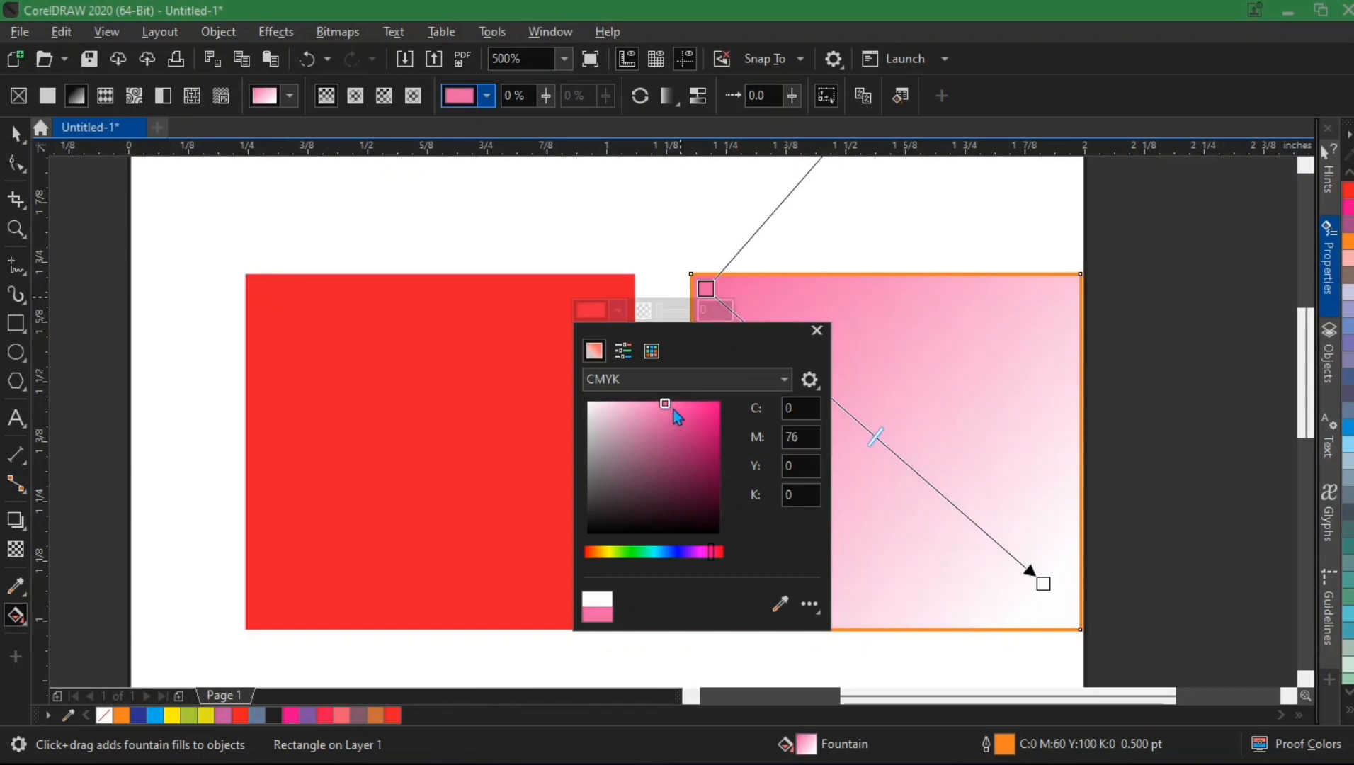
click(689, 405)
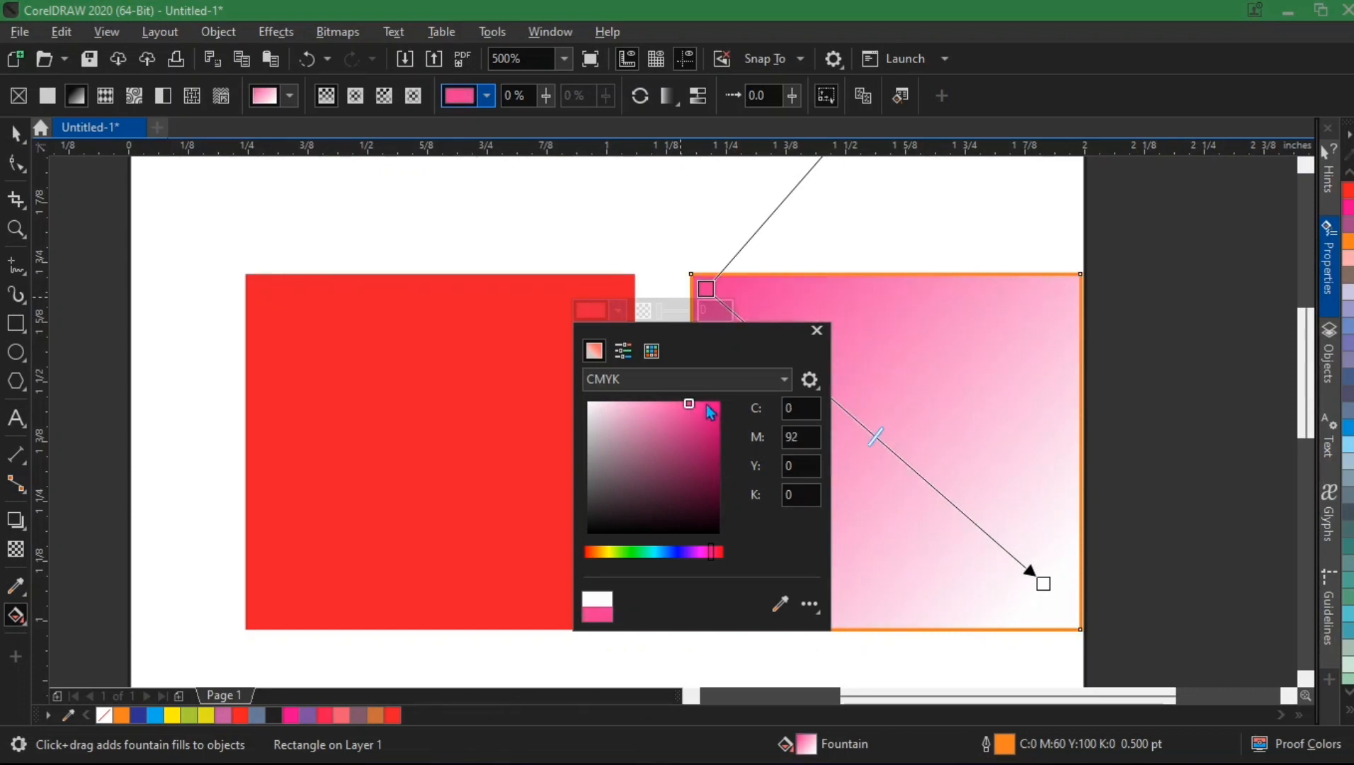
click(880, 484)
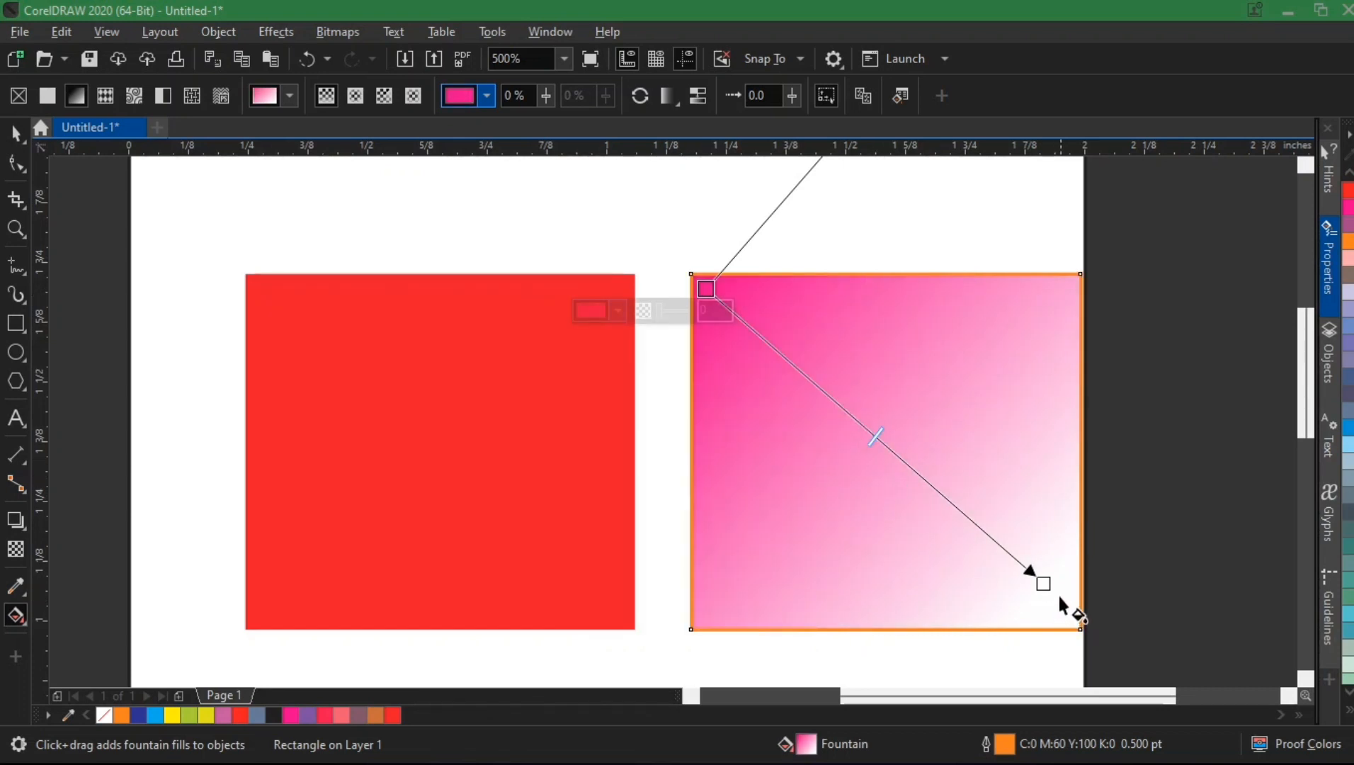
Color the gradient's end node blue, C84 M62 Y0 K0, trying a red shade first
click(1043, 583)
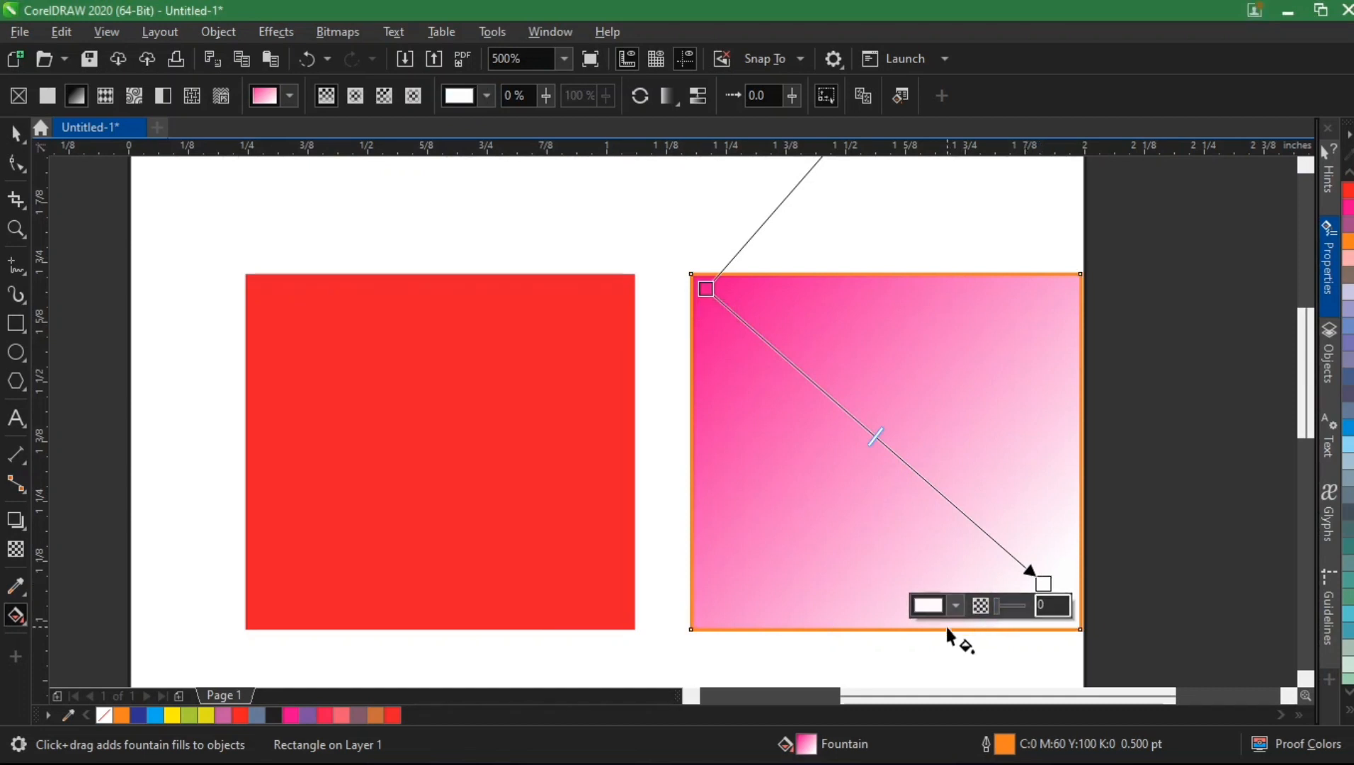
click(955, 605)
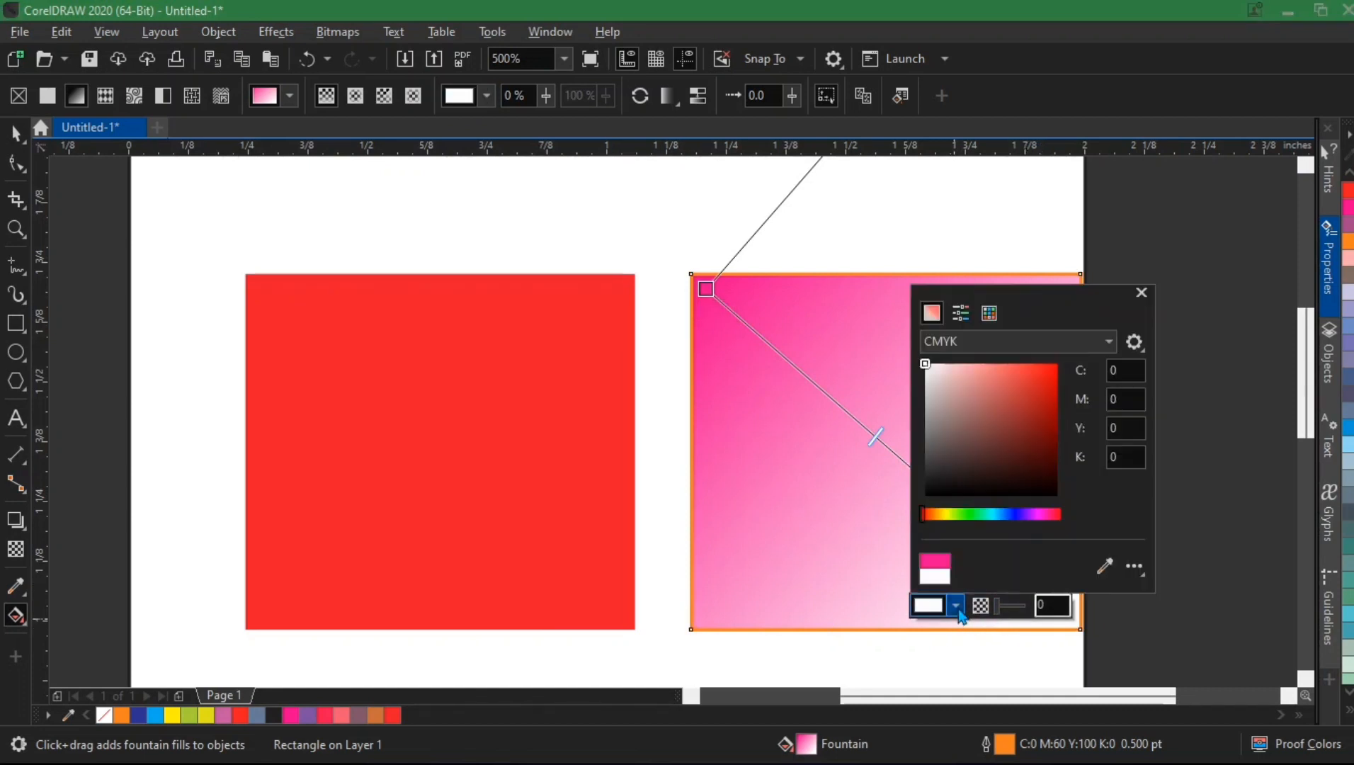
click(1051, 391)
click(1048, 374)
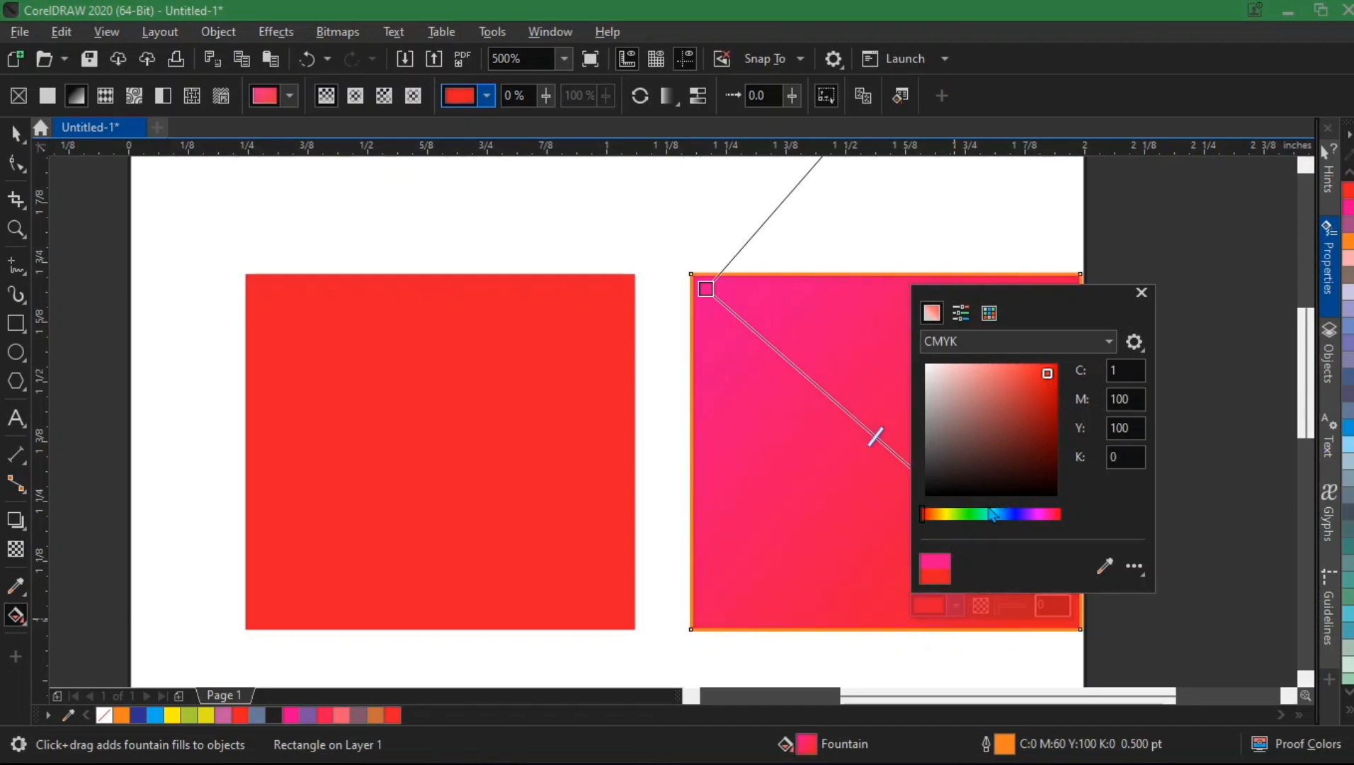
drag(963, 517, 1004, 515)
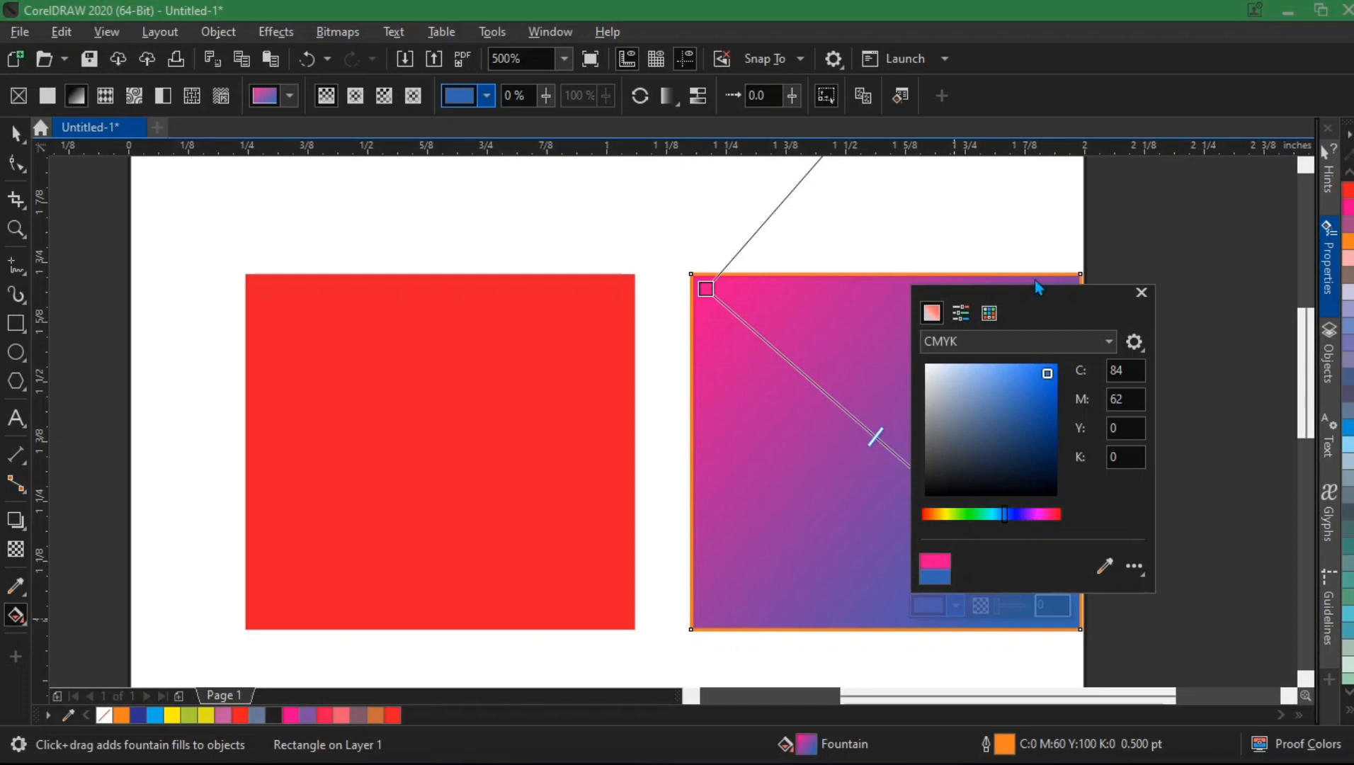
click(819, 287)
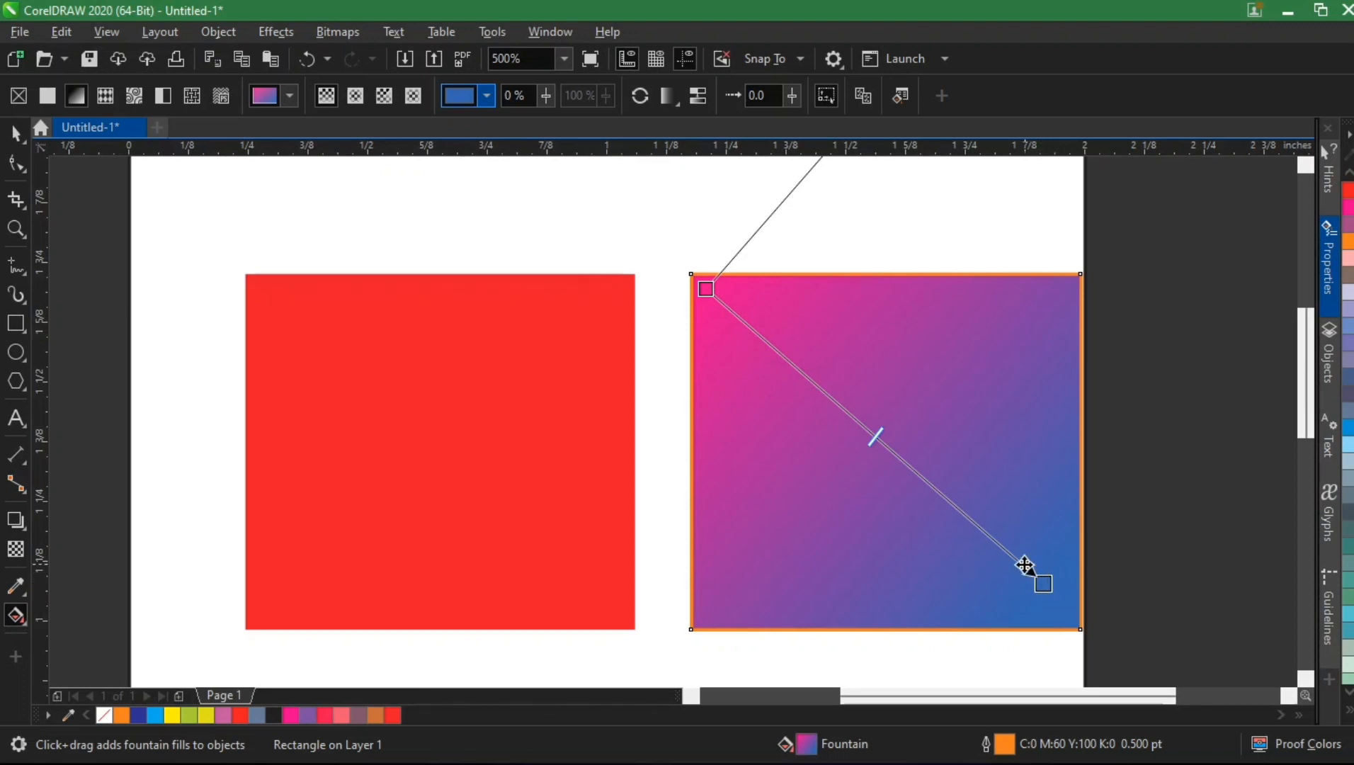
Add five color nodes along the diagonal gradient line at about 83%, 64%, 47%, 31% and 16%
double_click(985, 534)
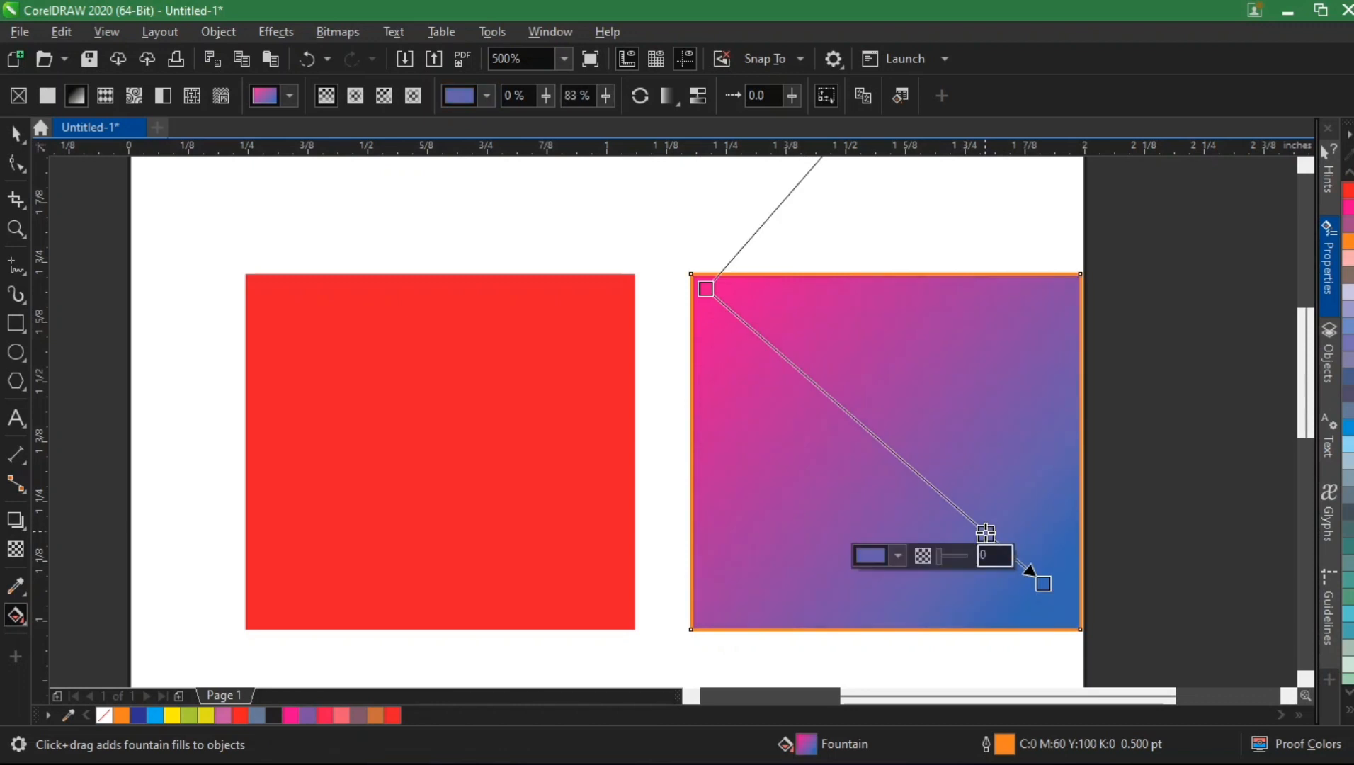
double_click(921, 476)
double_click(865, 429)
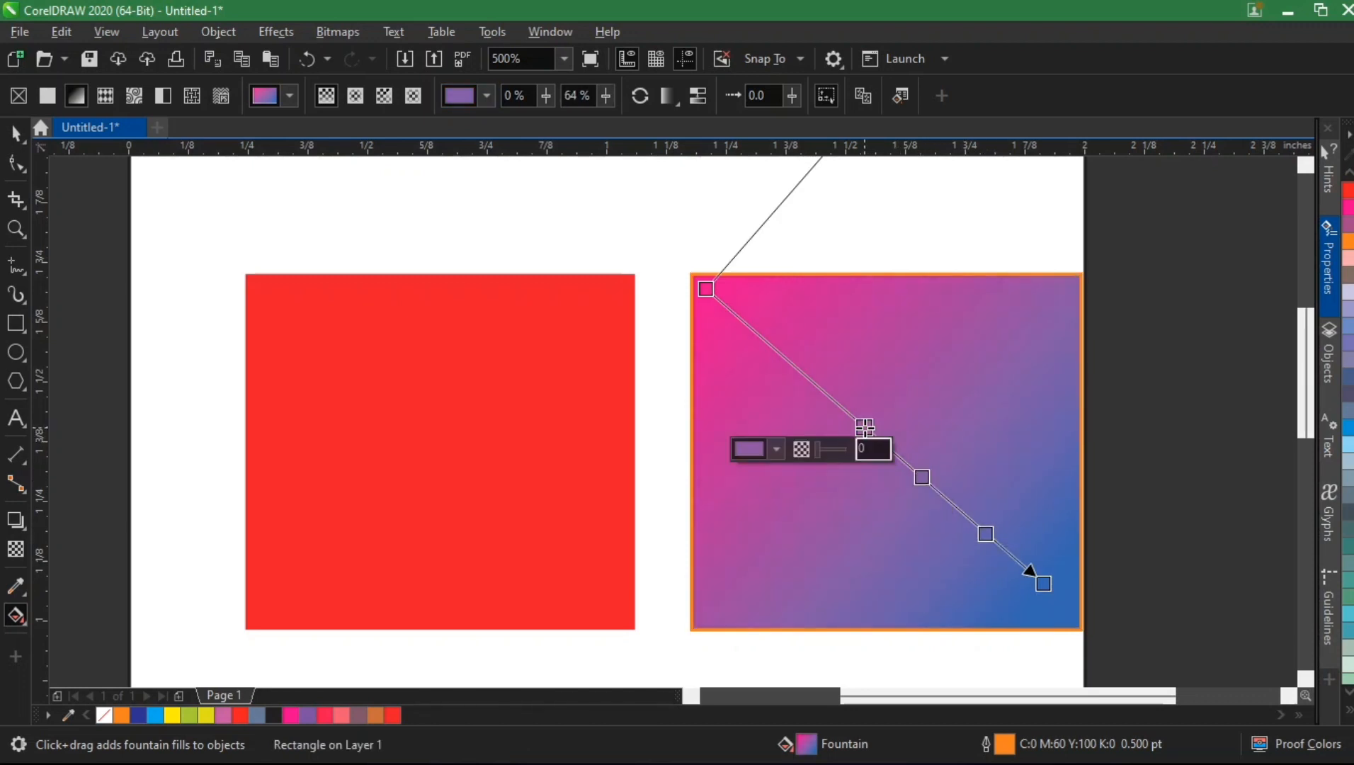
double_click(810, 381)
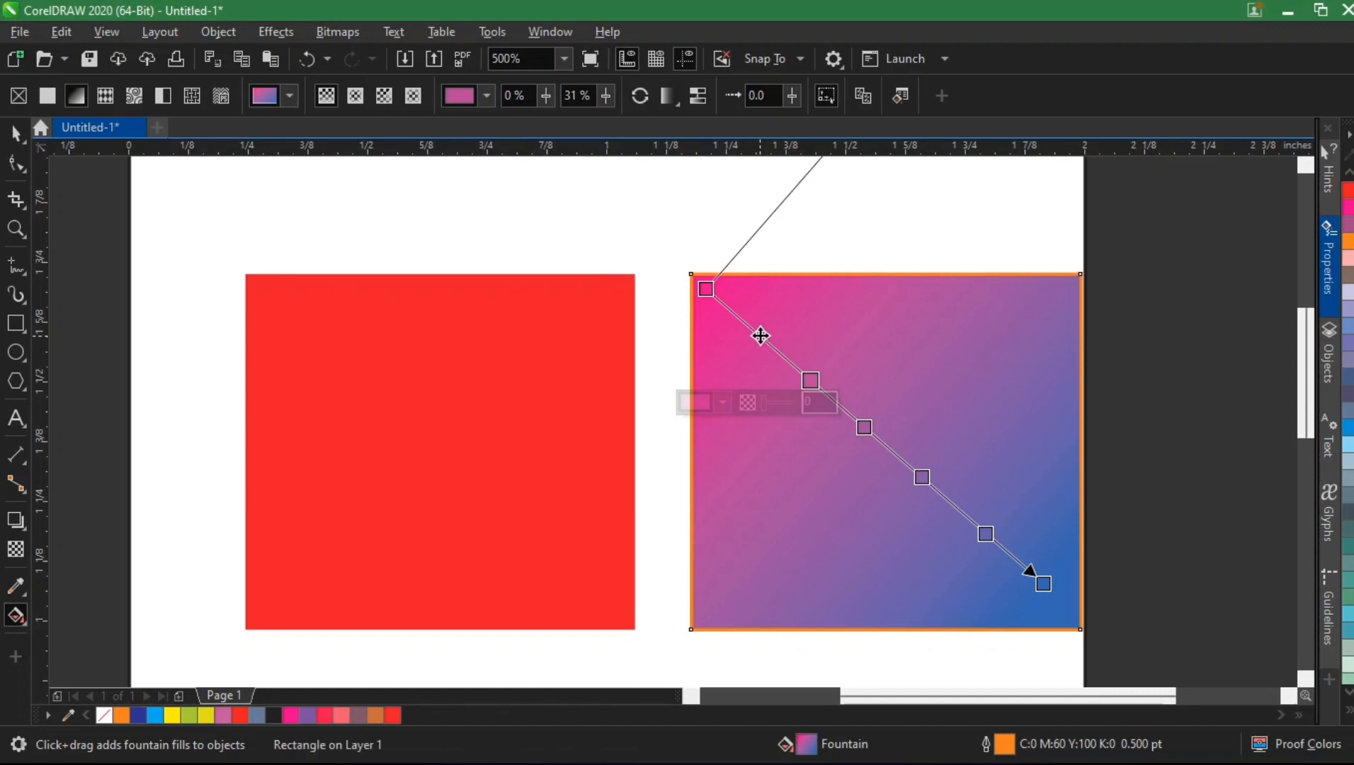
double_click(760, 335)
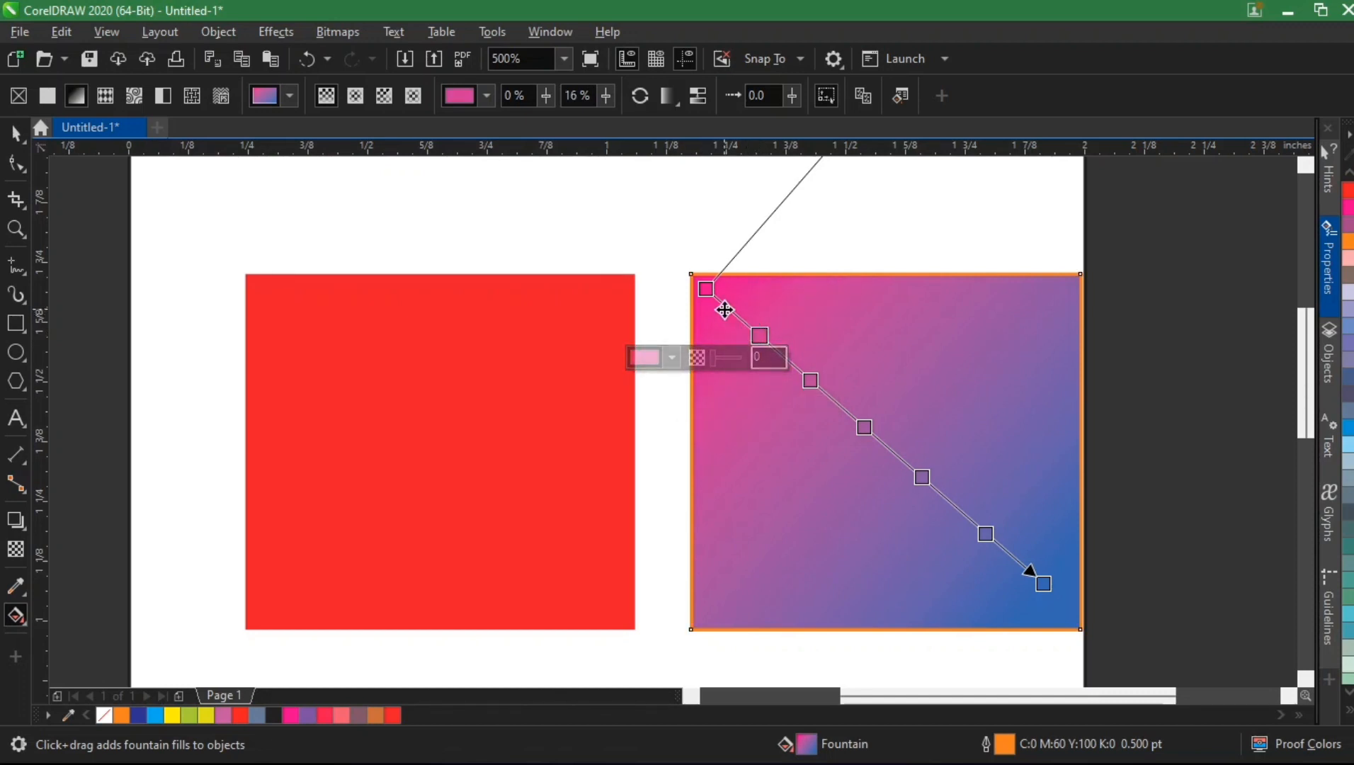
Change the gradient node at 16% to light blue, C57 M0 Y7 K0
click(670, 357)
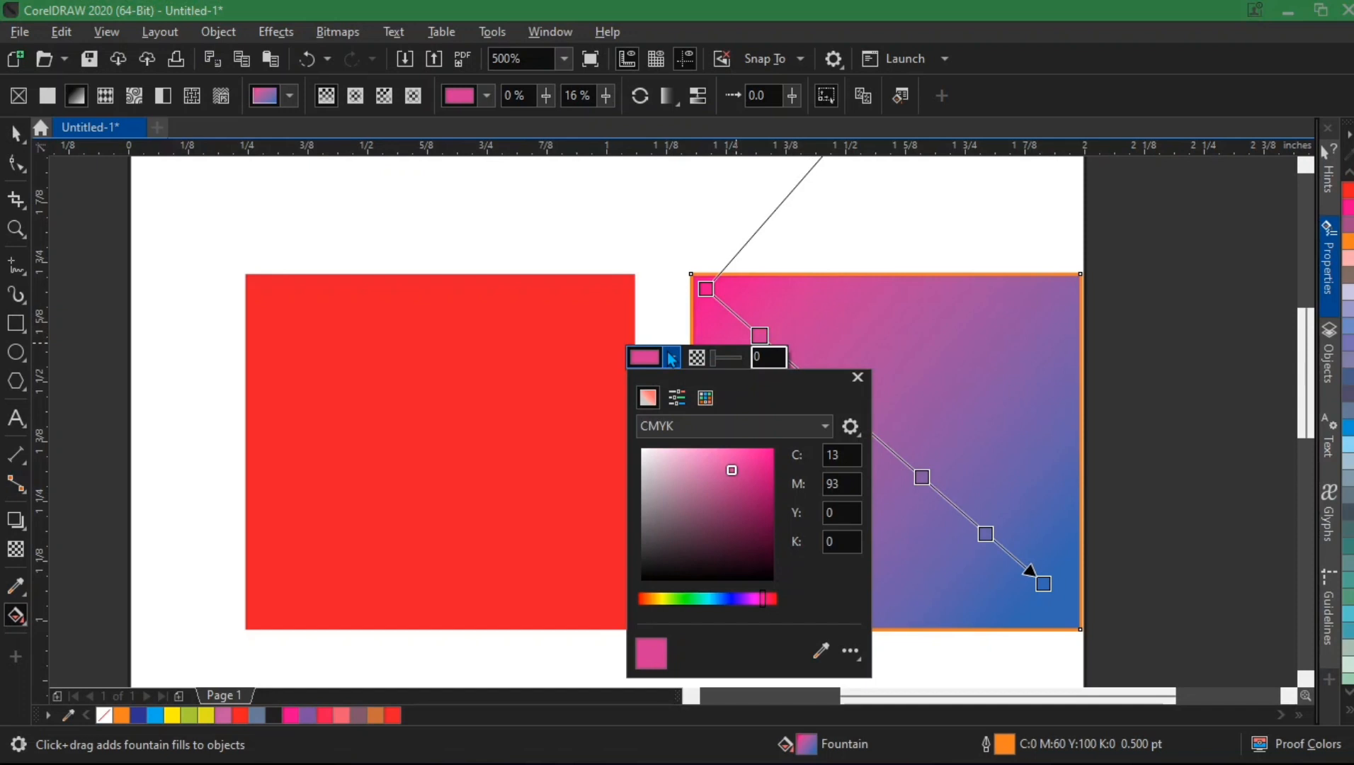
click(712, 602)
drag(748, 484, 778, 451)
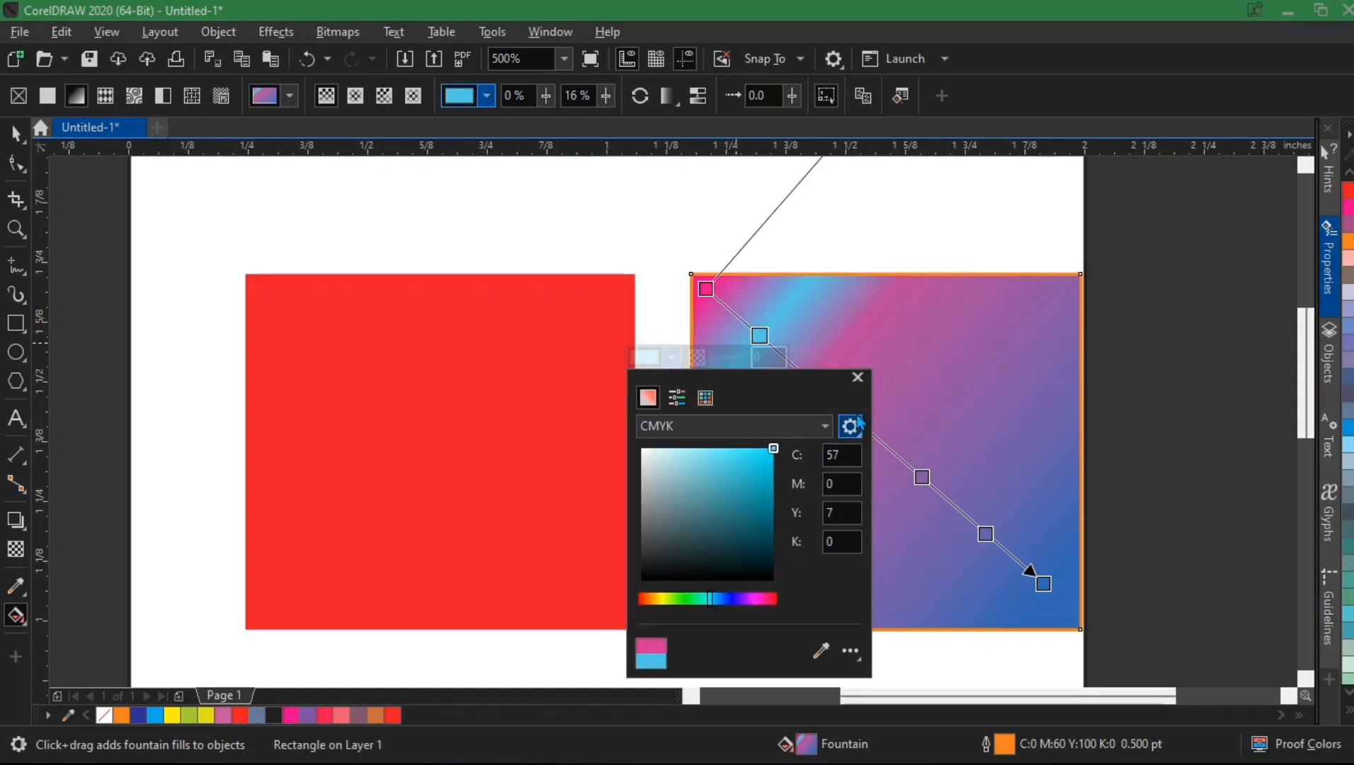
click(931, 340)
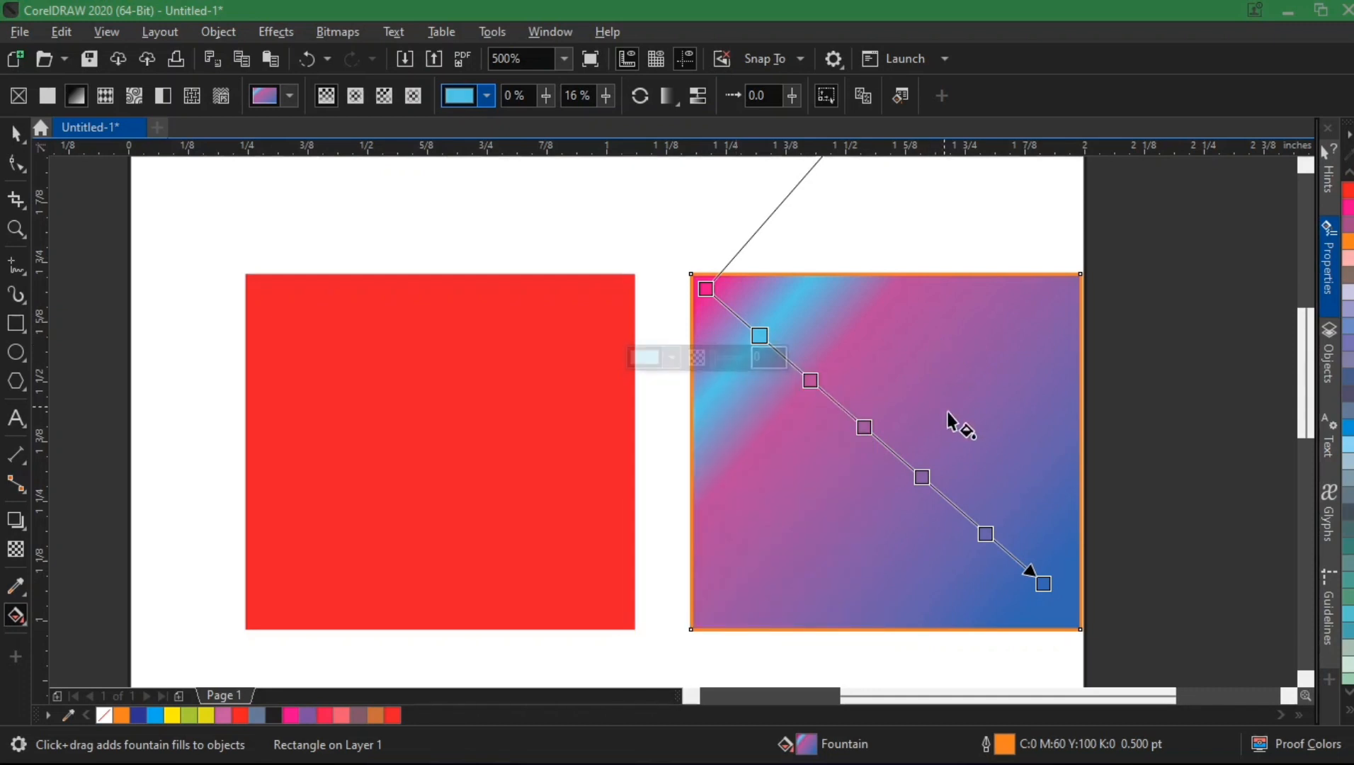
Change the gradient's middle node at 47% to dark blue, C80 M75 Y3 K0
click(864, 427)
click(777, 449)
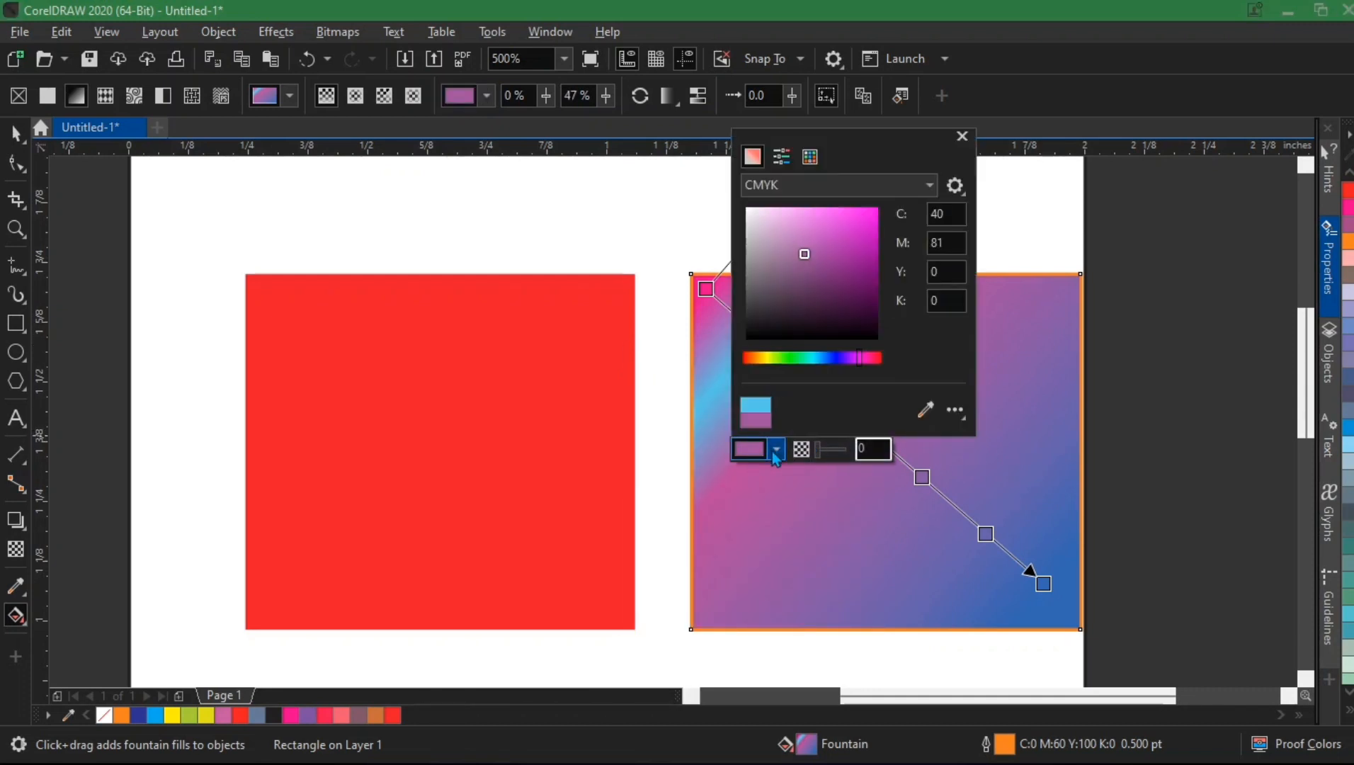
drag(861, 357, 834, 358)
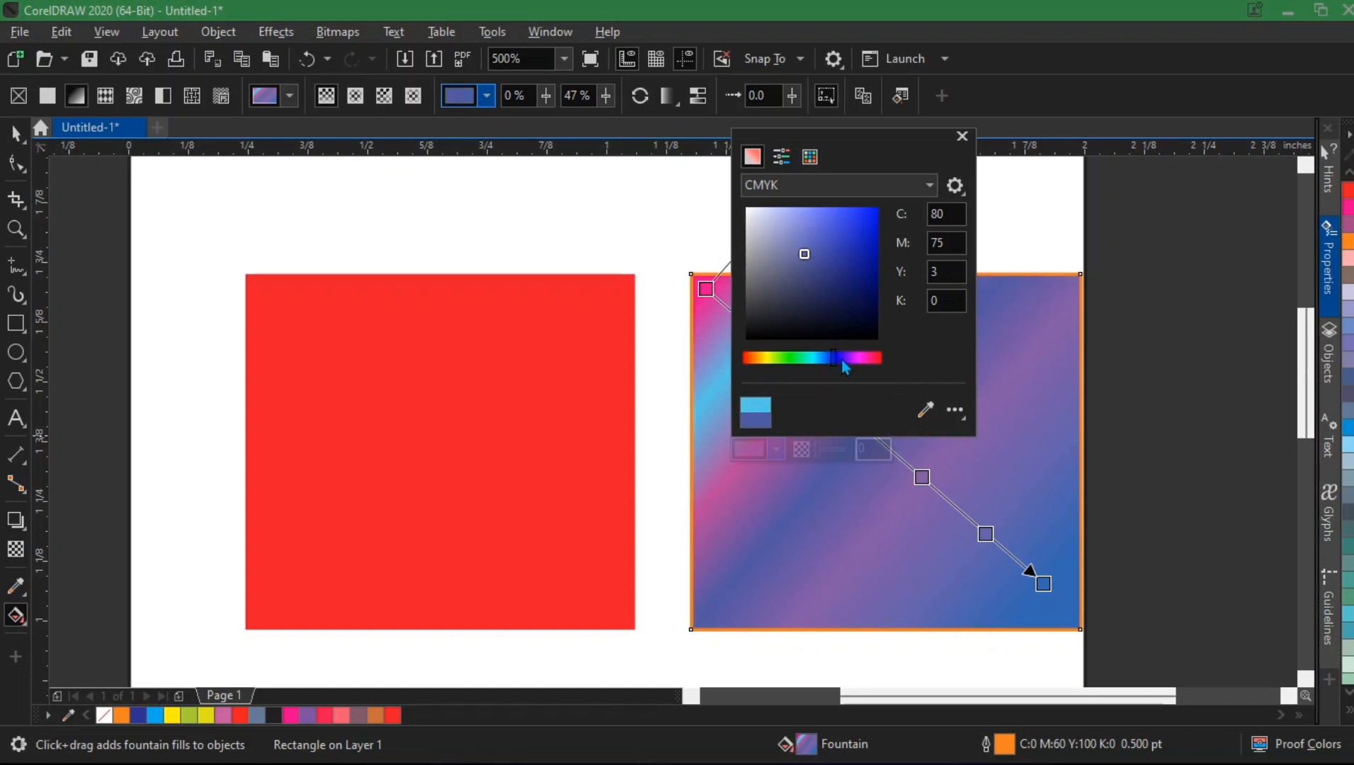
click(933, 488)
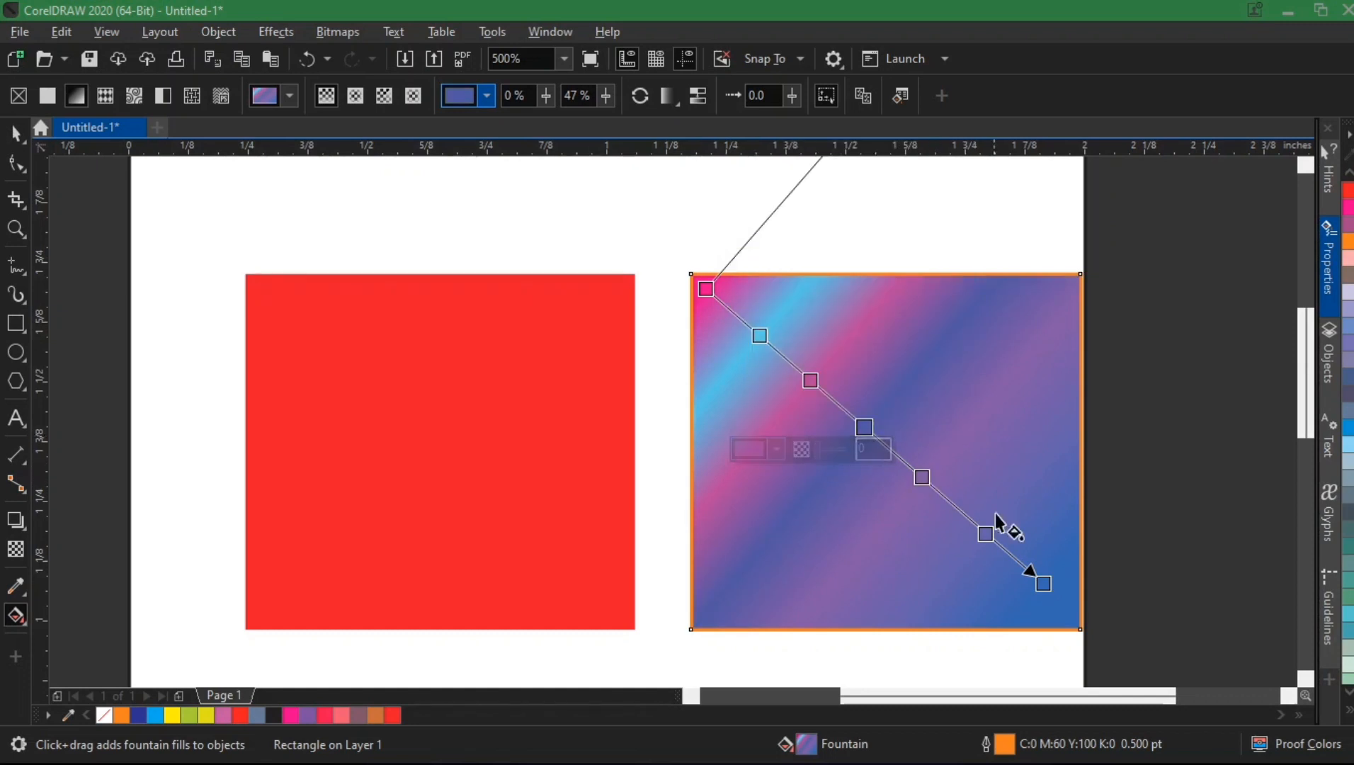
Change the gradient node at 83% to a fully saturated bright red
click(986, 533)
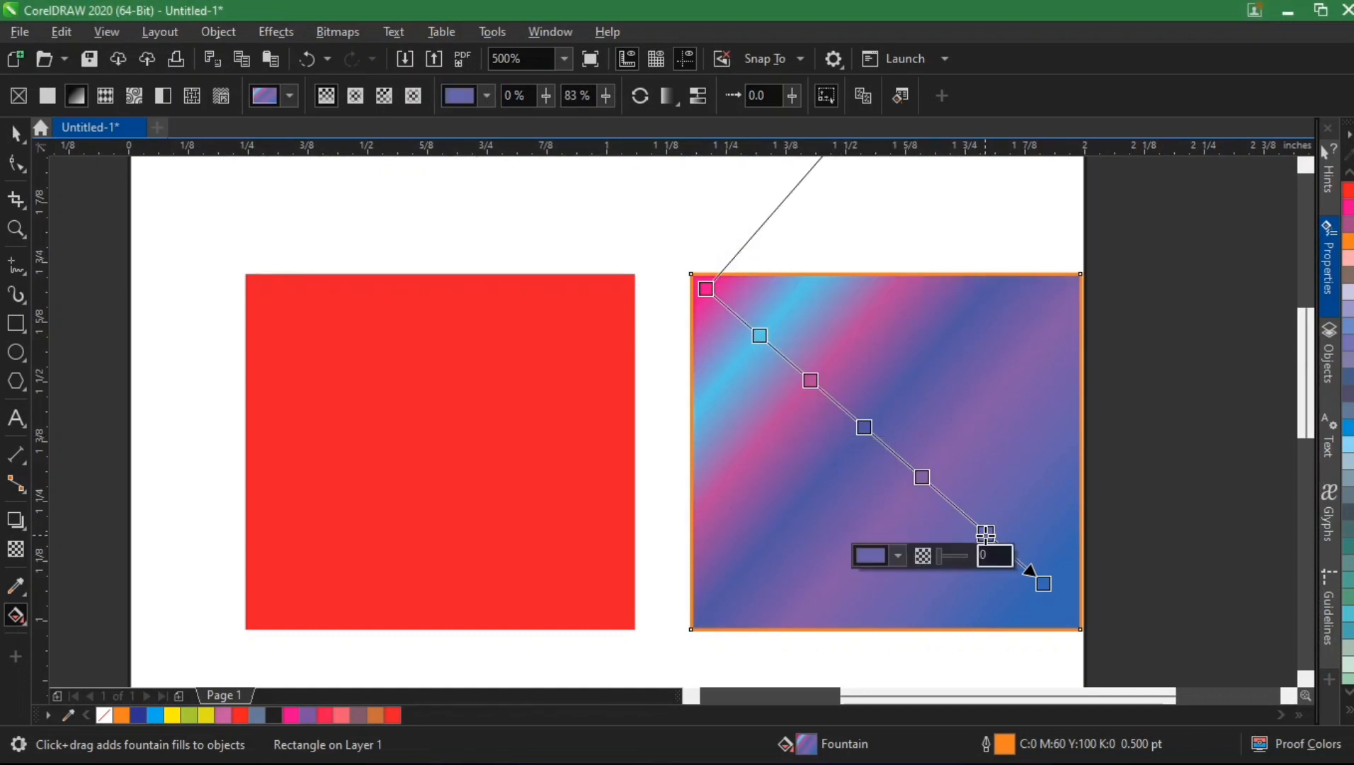
click(892, 556)
click(998, 466)
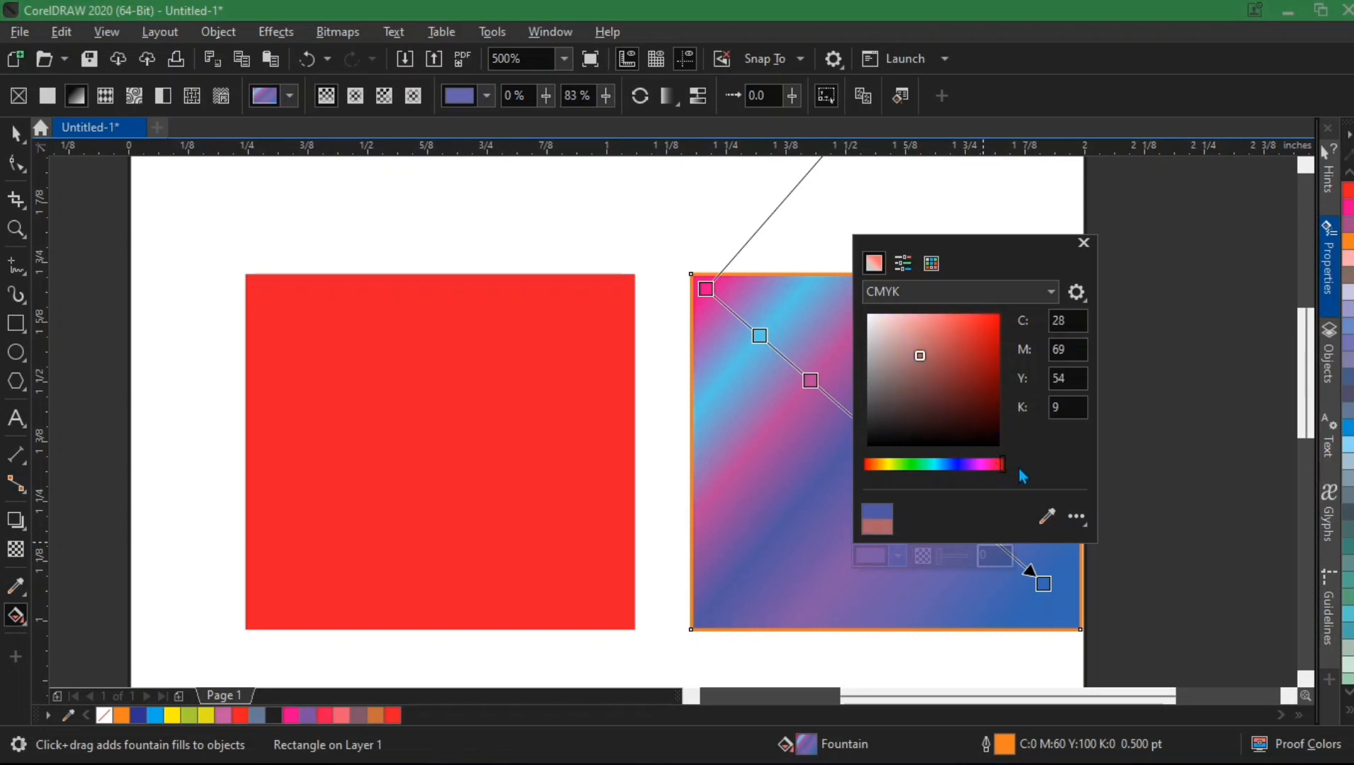
click(1000, 313)
click(877, 551)
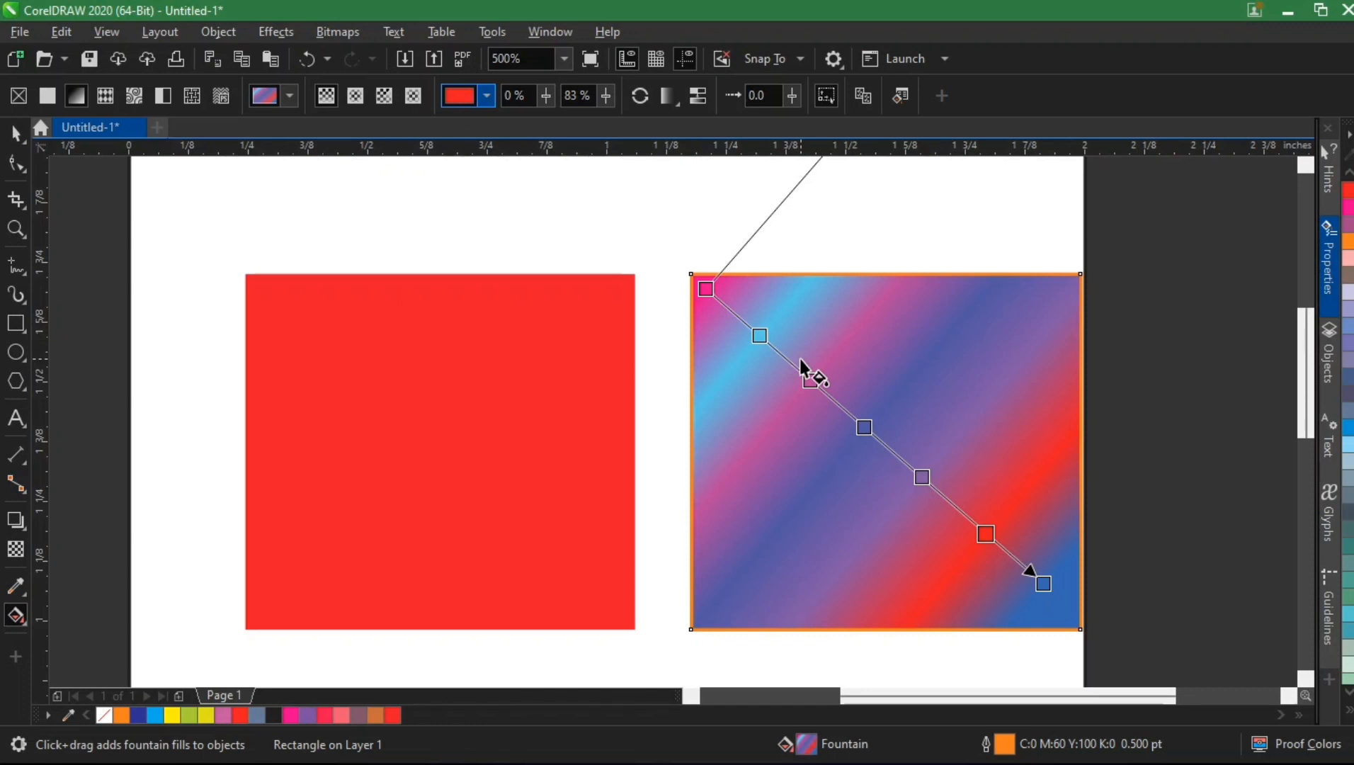
Switch the gradient to an elliptical fountain fill, swing its outer node past the rectangle's lower-left edge, and shift its center toward the lower left
click(356, 97)
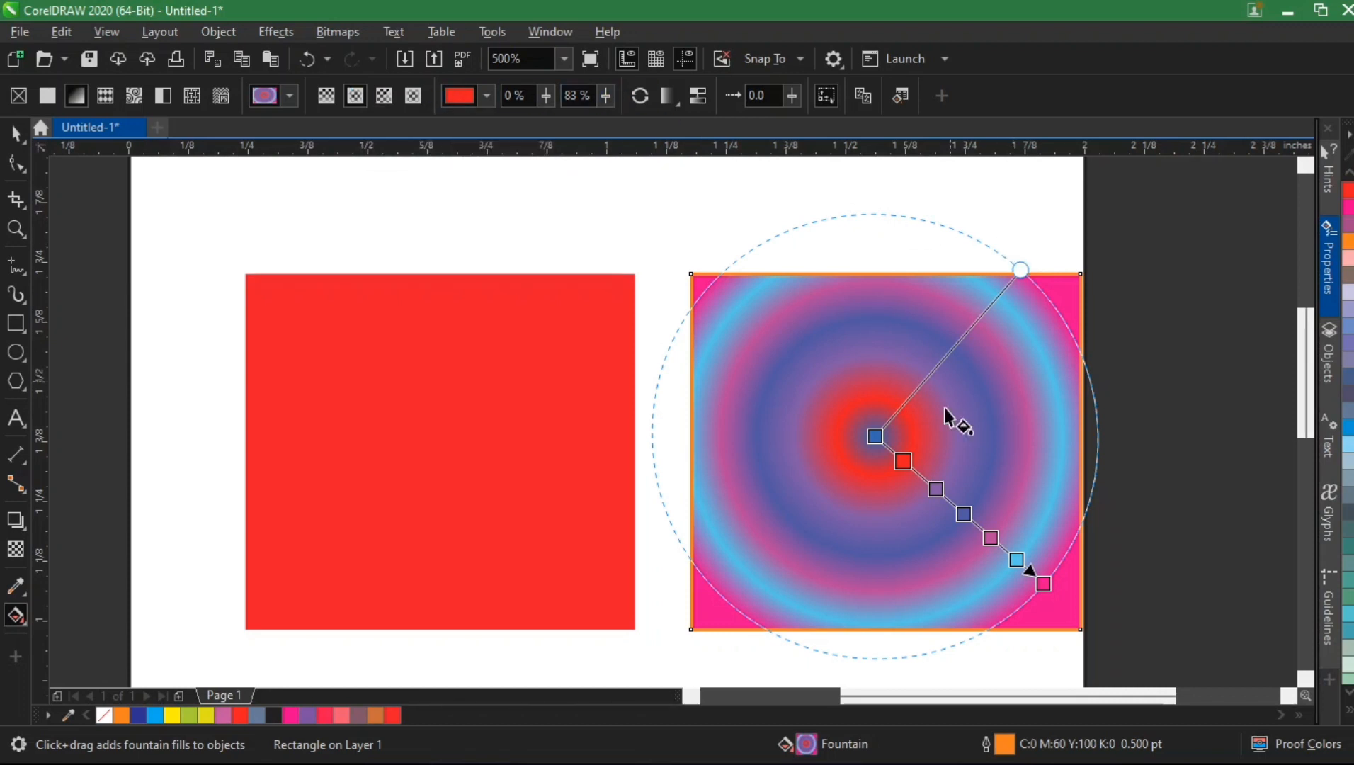
drag(1045, 585, 666, 586)
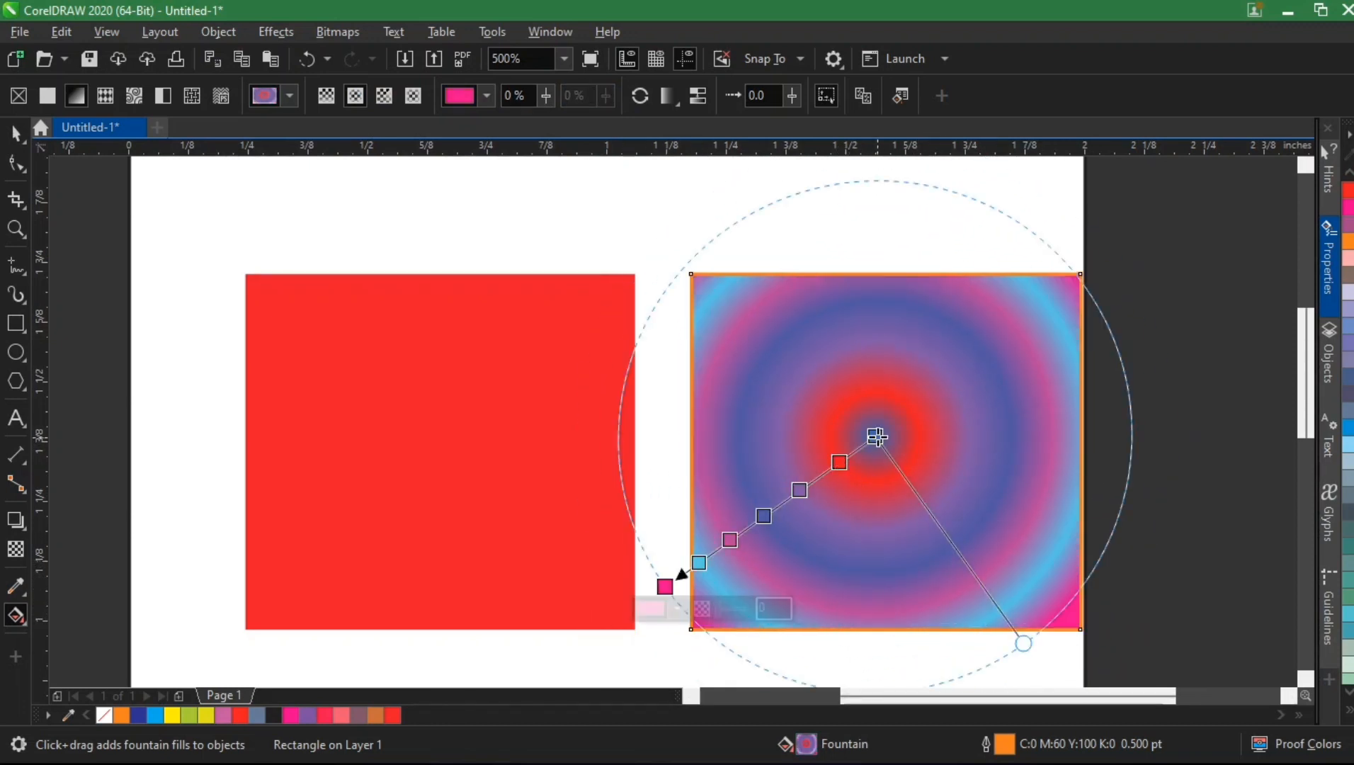
drag(874, 441, 827, 468)
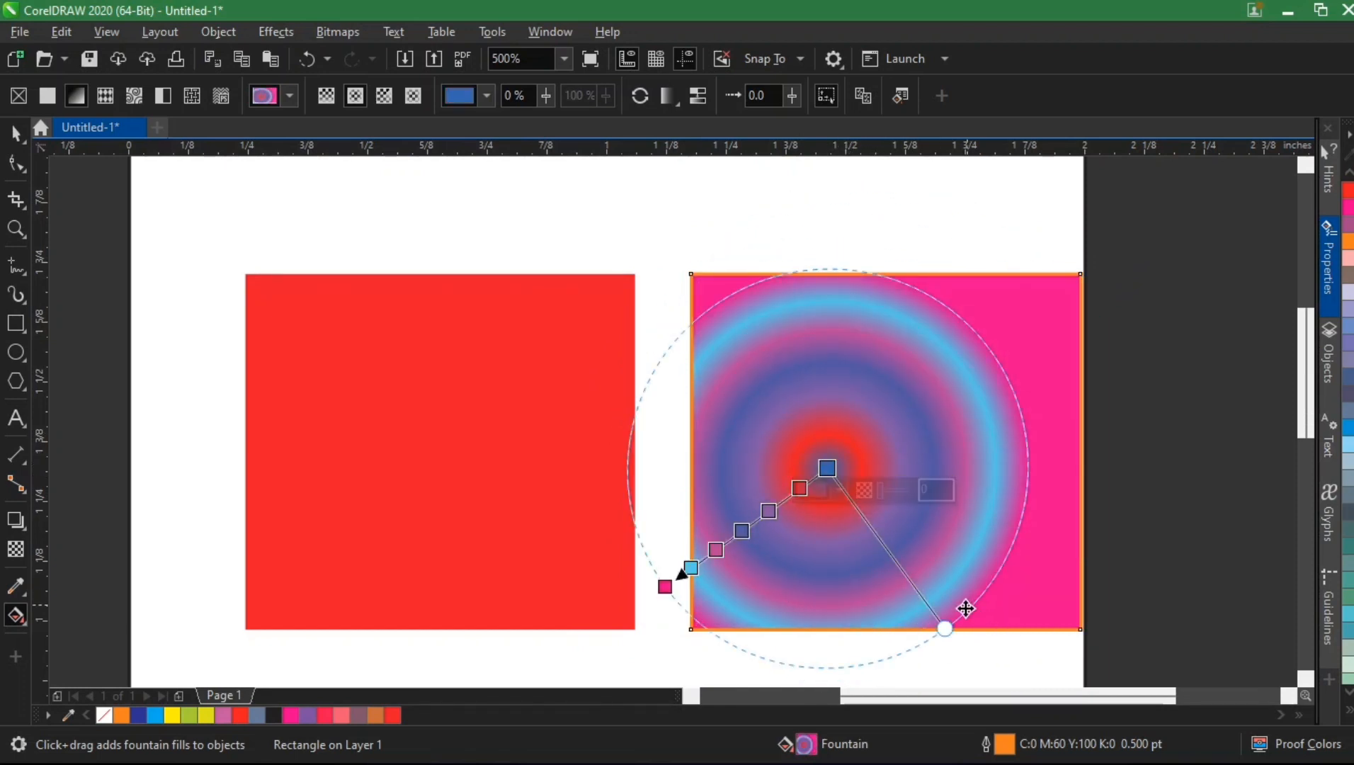
Reshape the elliptical gradient into a narrow ellipse tilted up to the right by repositioning its center and its width handle
drag(945, 627, 1029, 587)
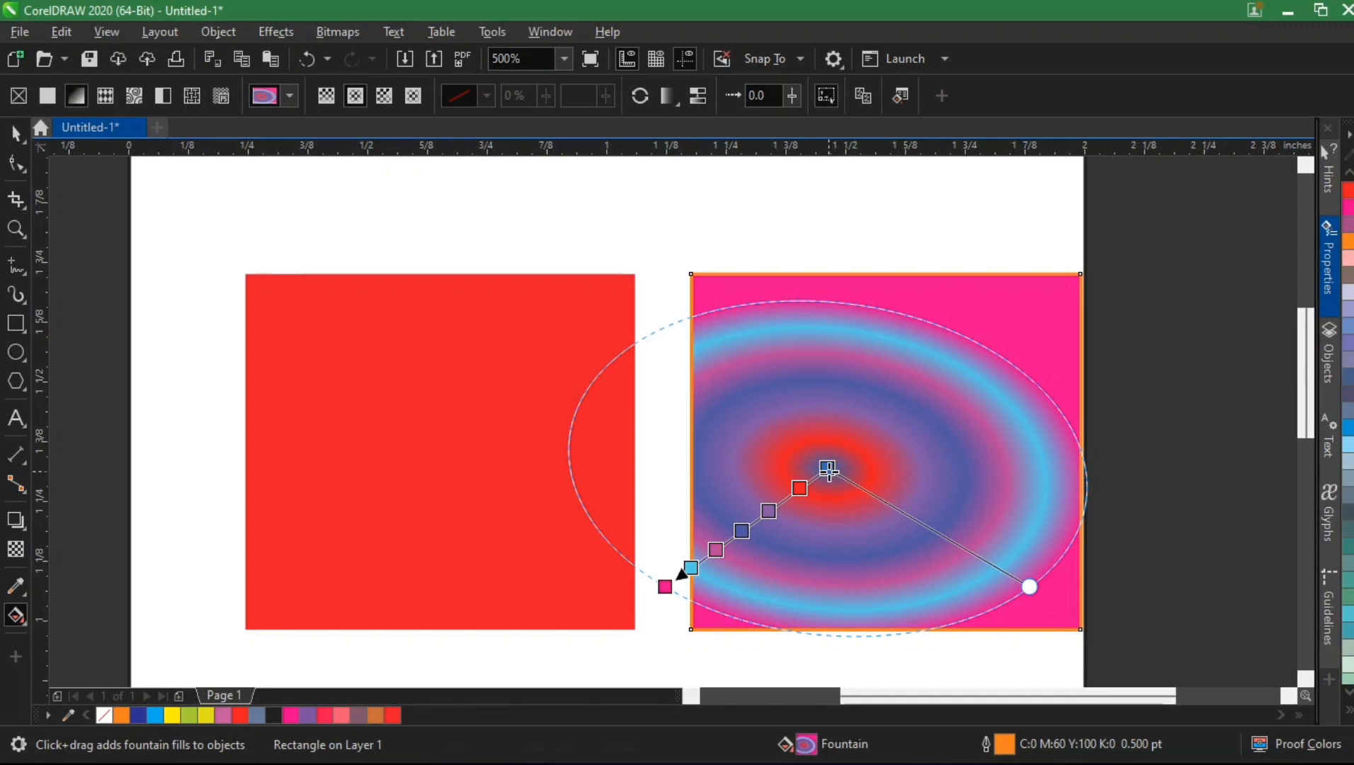
drag(827, 468, 820, 421)
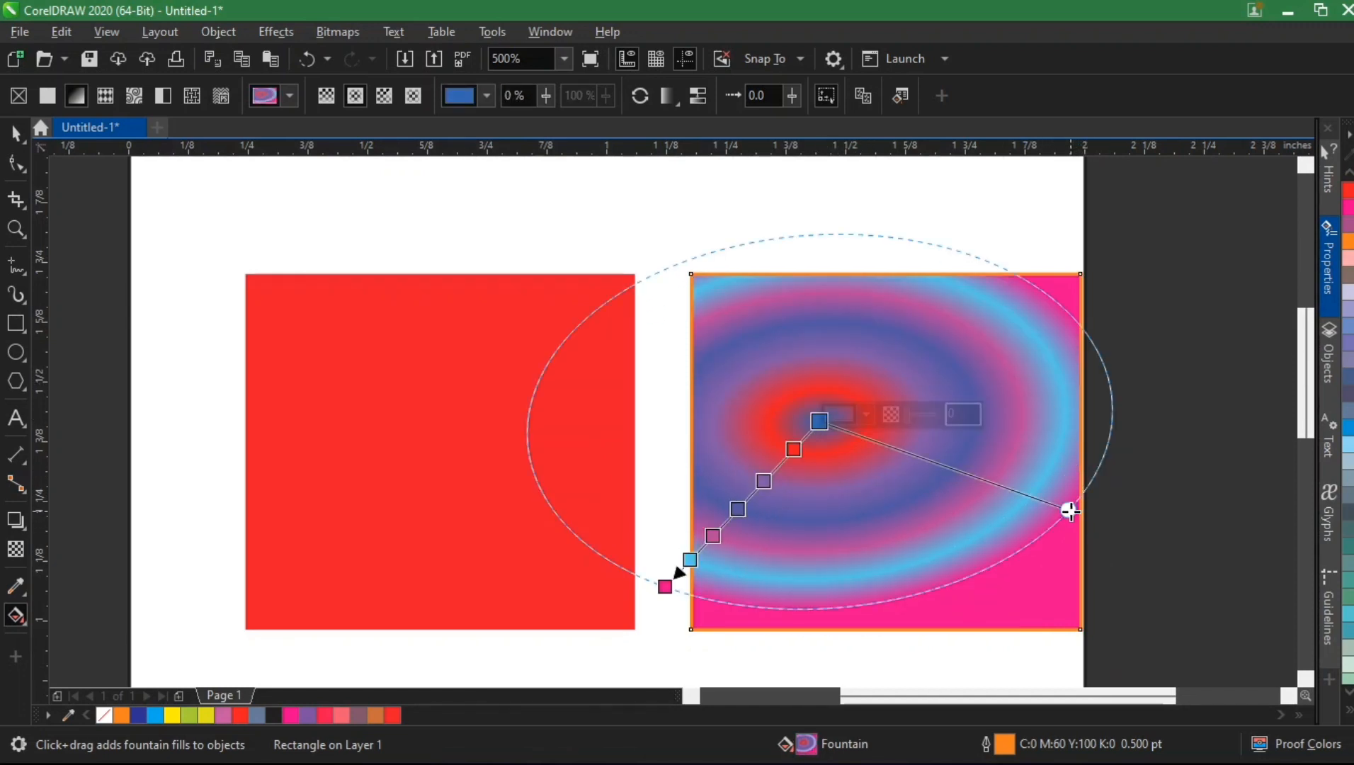
drag(1069, 510, 988, 501)
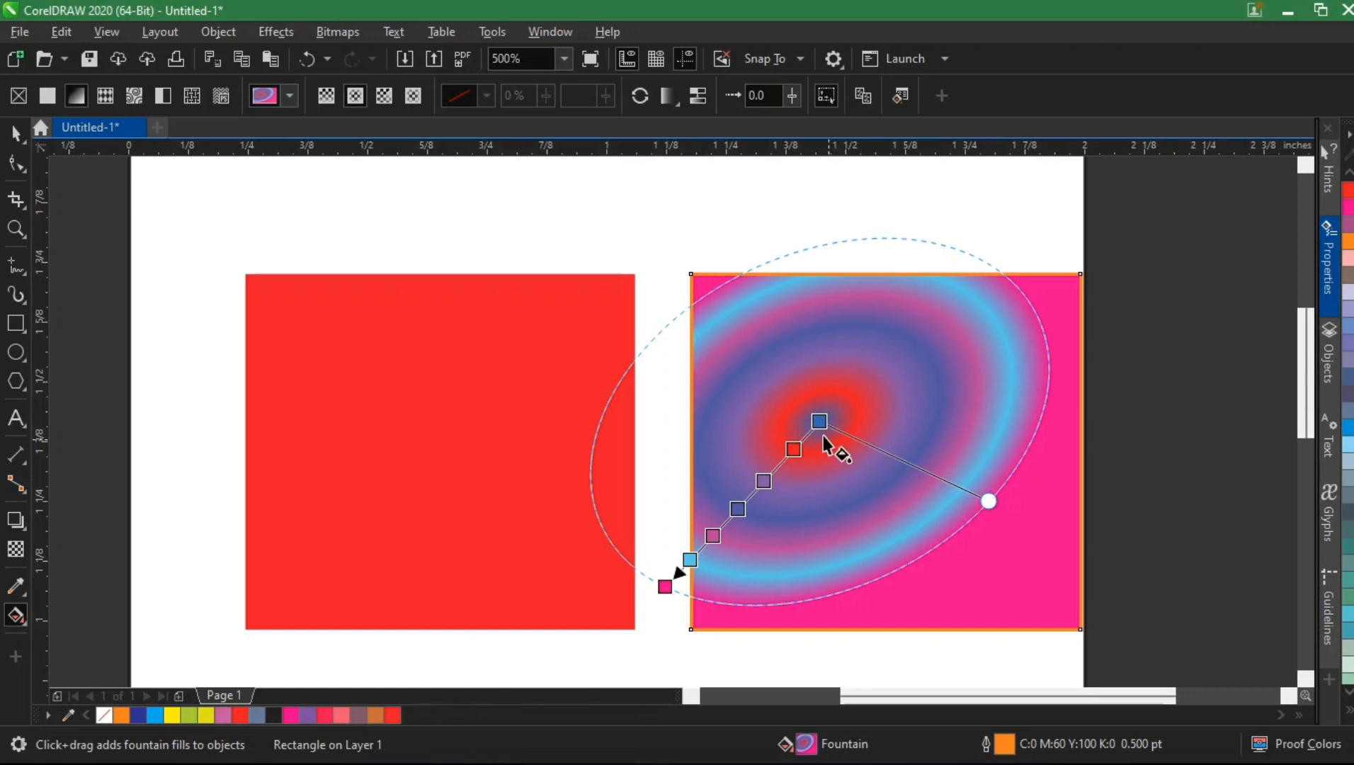
drag(819, 422, 842, 476)
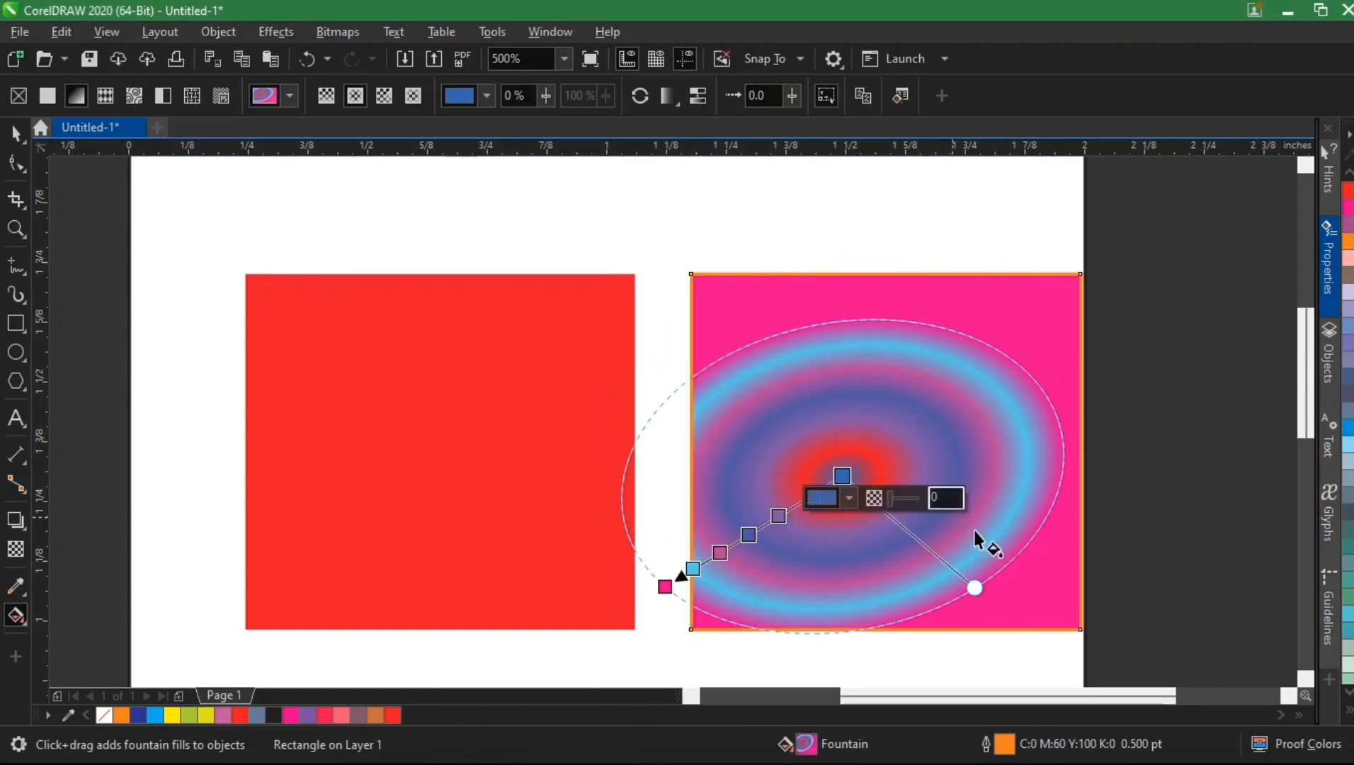
drag(973, 586, 947, 541)
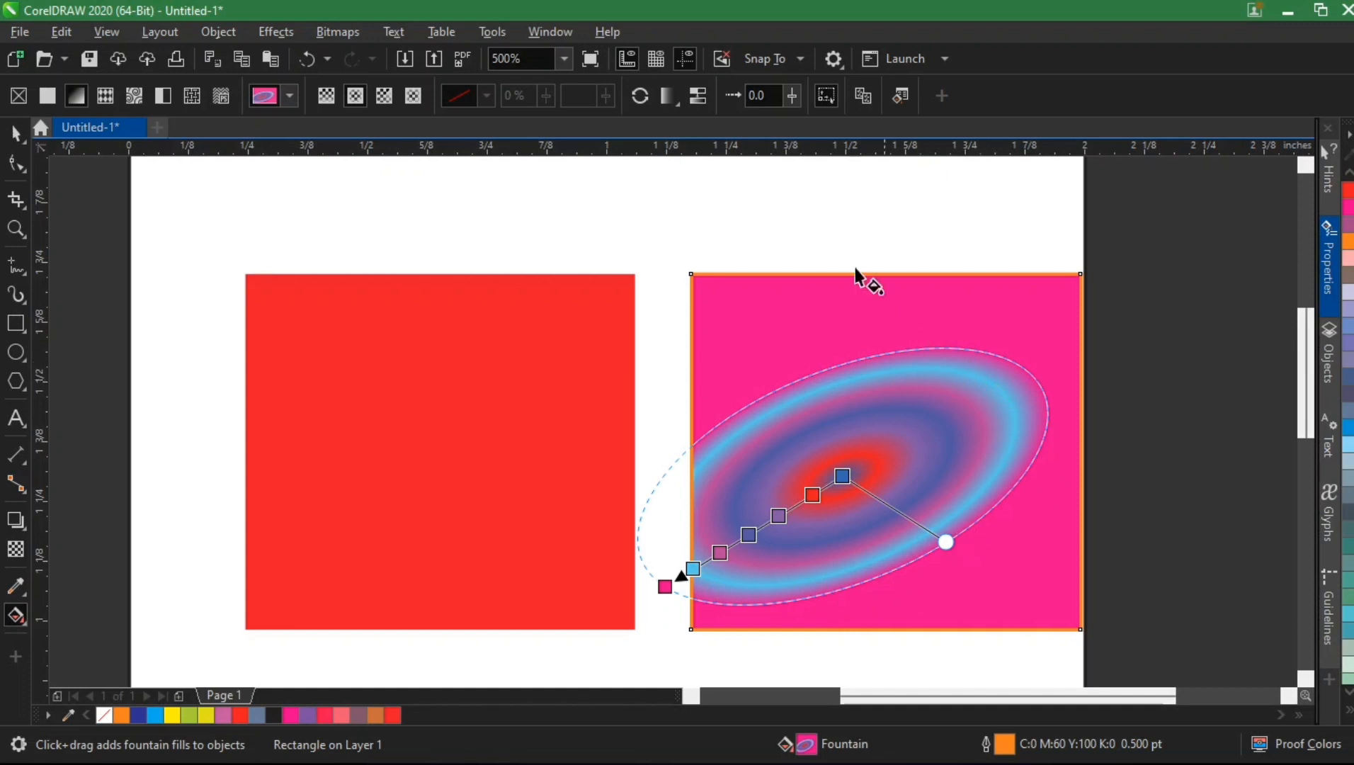
Try the Repeat and Mirror fountain fill mode on the elliptical gradient, and settle on Repeat
click(678, 106)
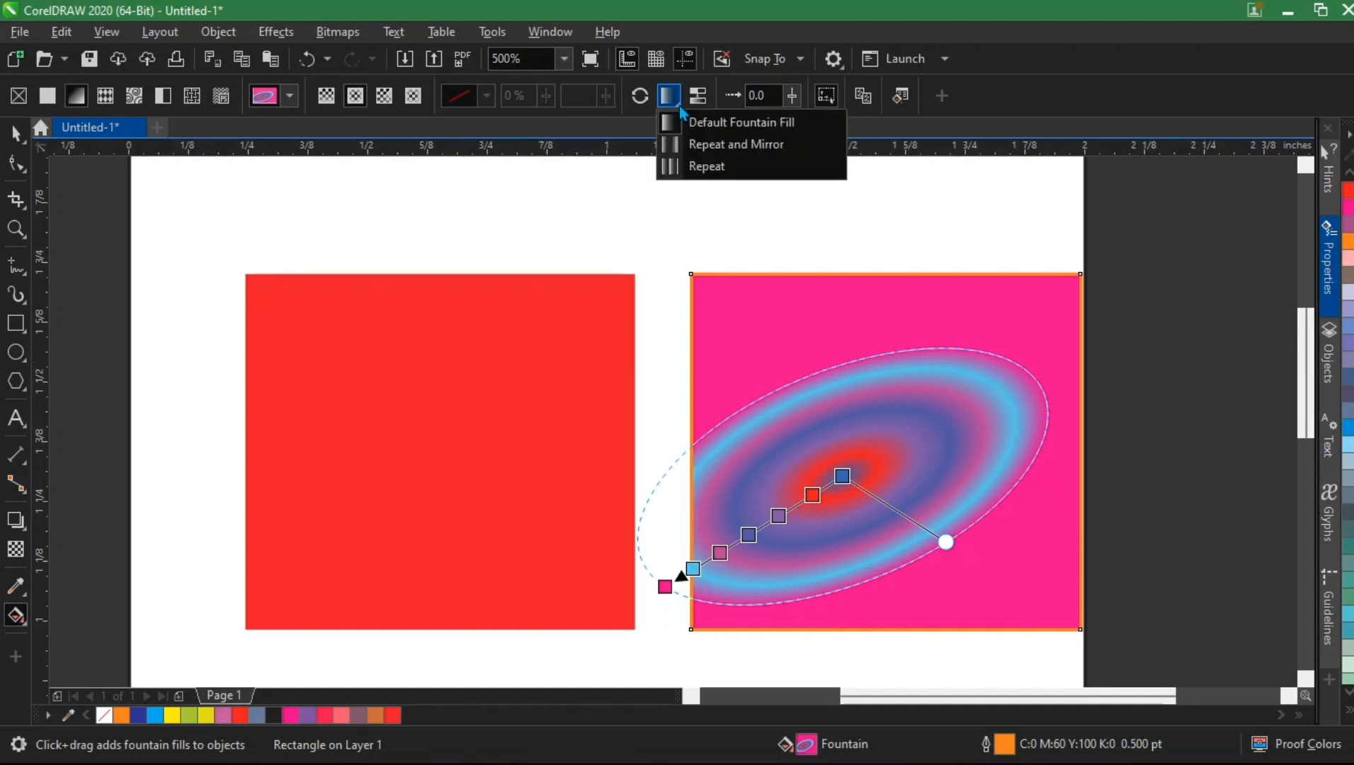
click(717, 146)
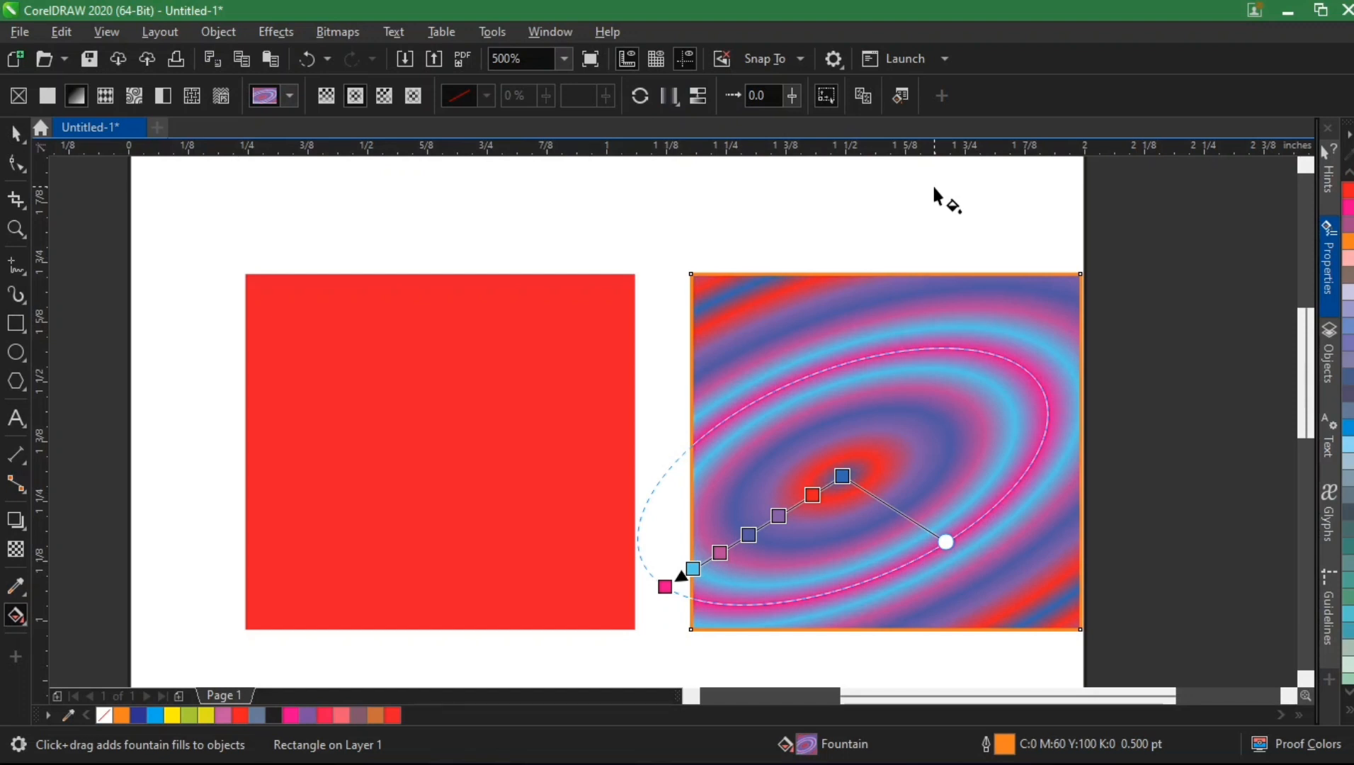
click(669, 98)
click(710, 168)
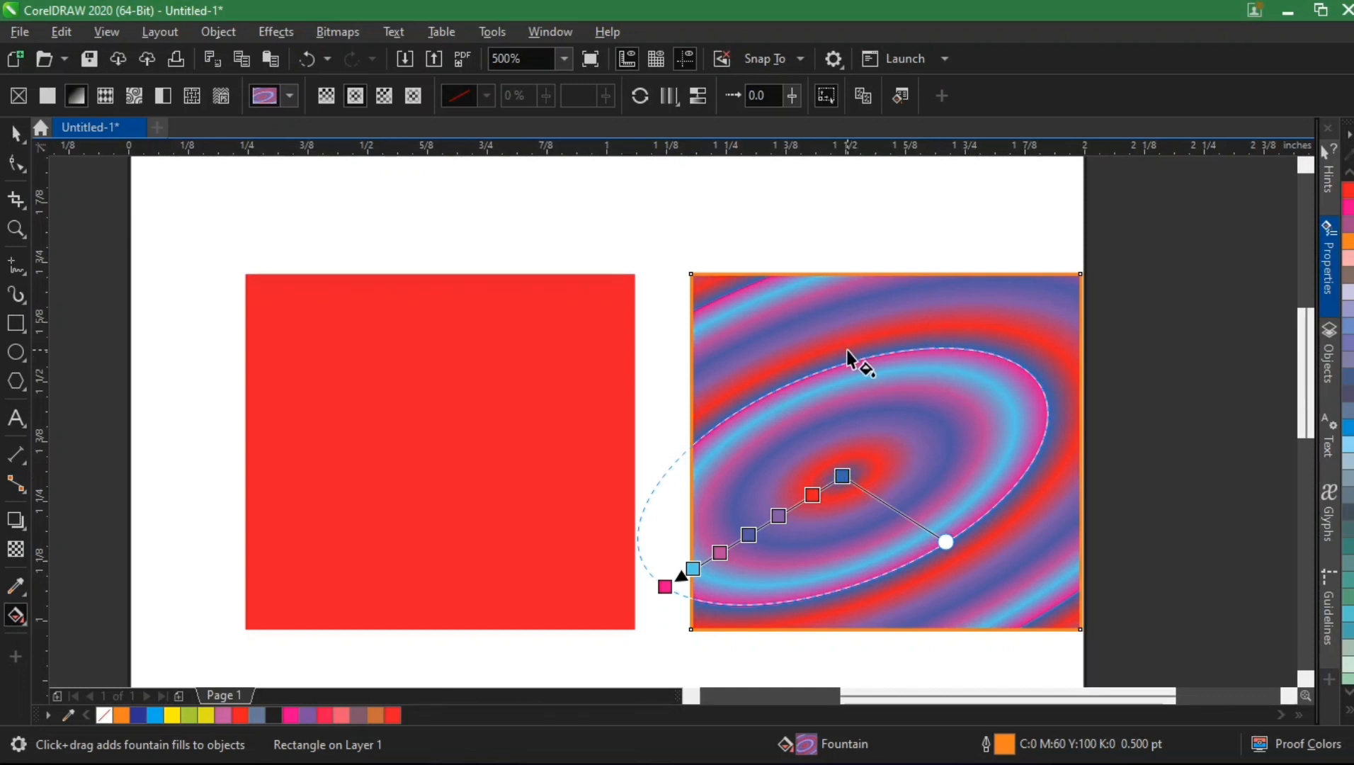
scroll(860, 334, up, 2)
scroll(860, 334, up, 2)
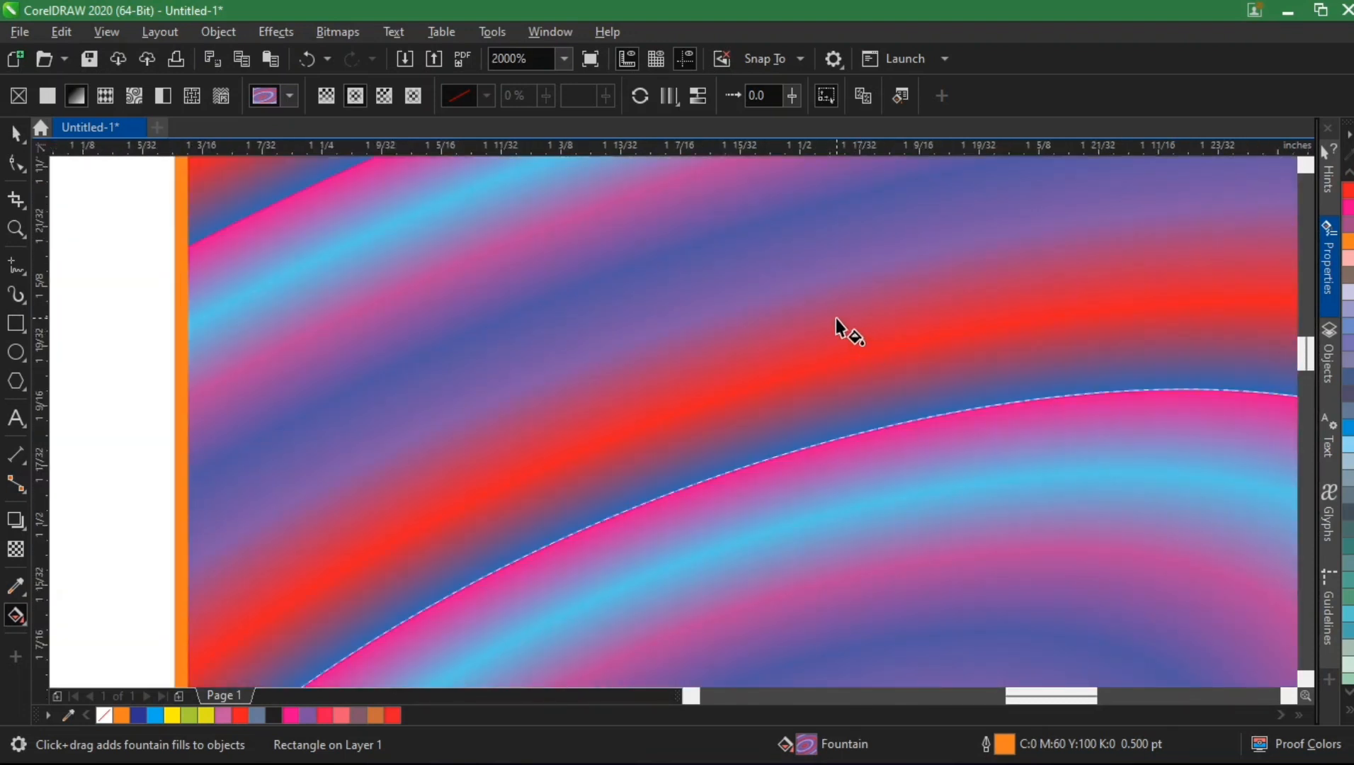
Toggle smooth color transitions on the gradient, undo it, toggle it again, and deselect the rectangle
click(703, 102)
key(ctrl+z)
click(696, 99)
key(space)
scroll(862, 363, down, 6)
click(983, 376)
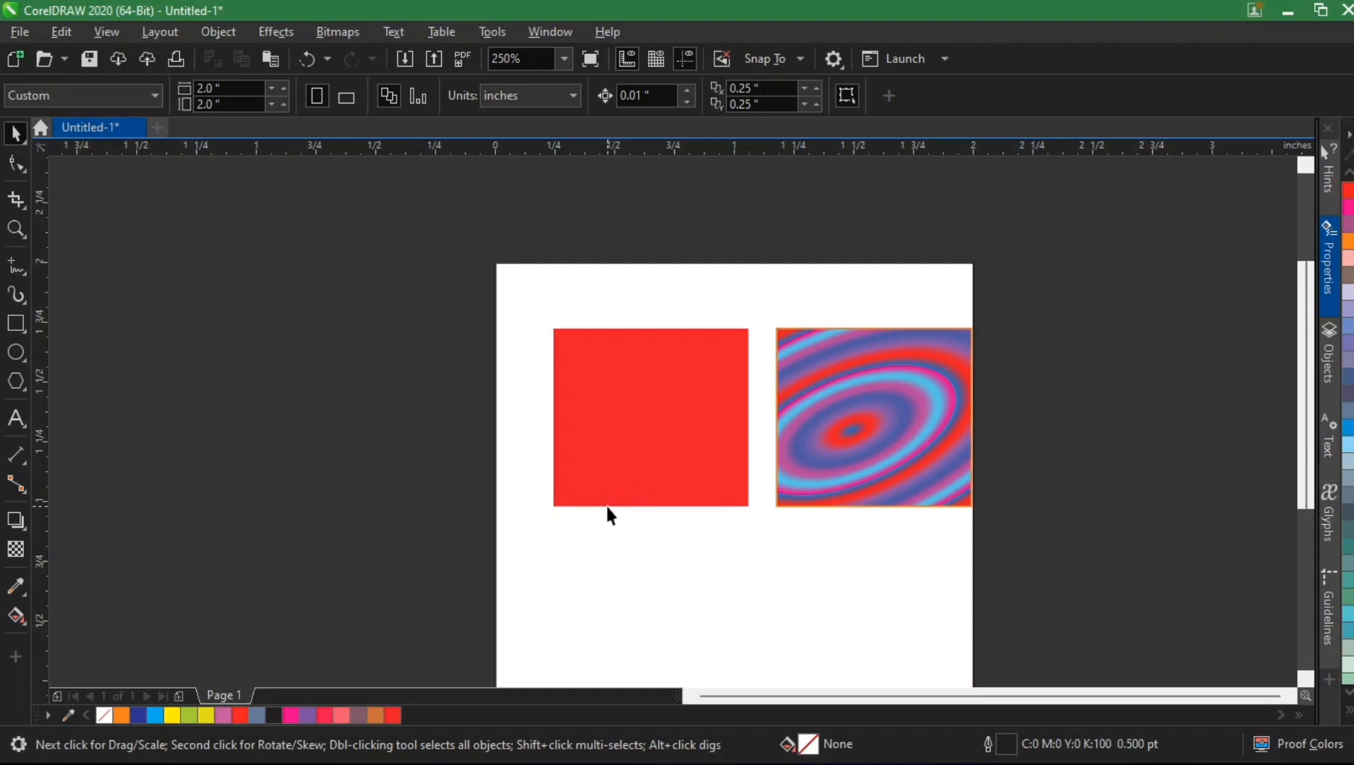
Shift the red rectangle slightly up and right, and place a copy of it overlapping its lower-left corner
click(615, 398)
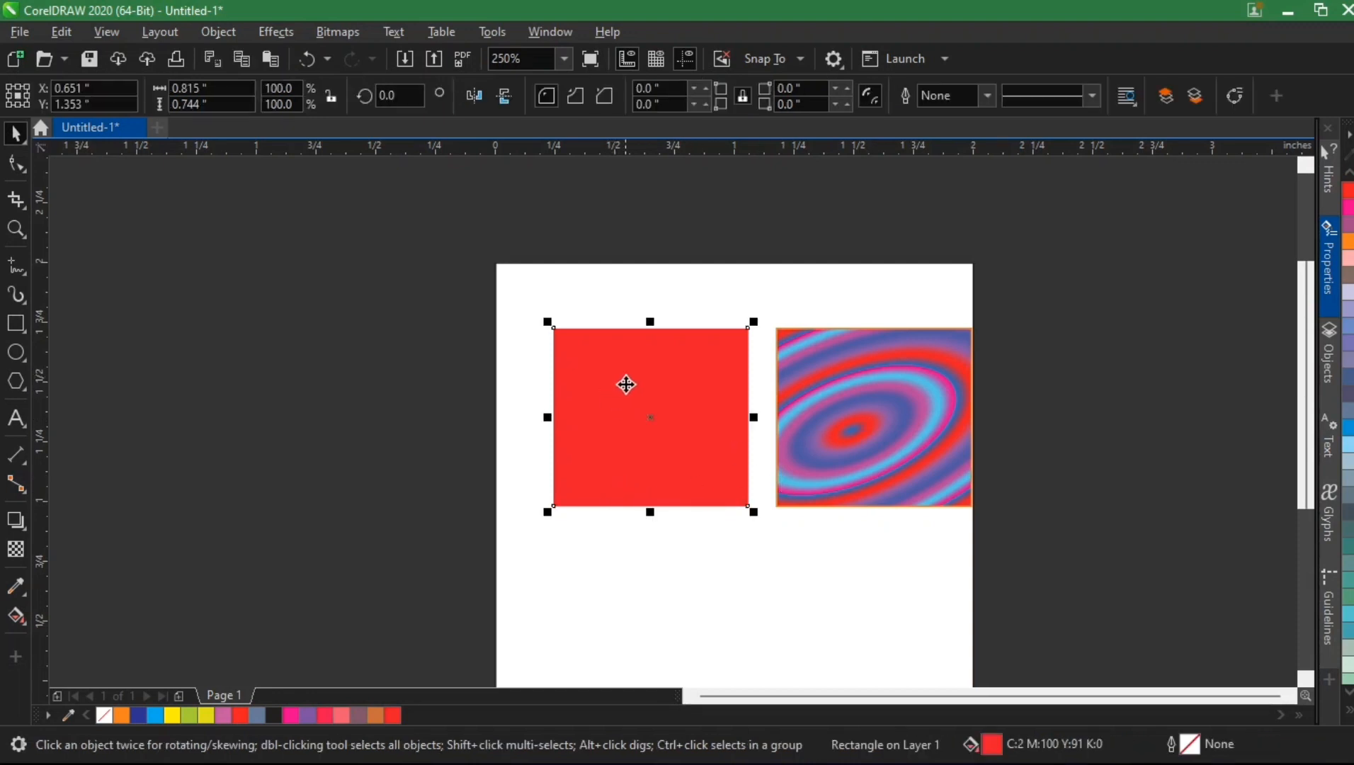
drag(649, 414, 556, 437)
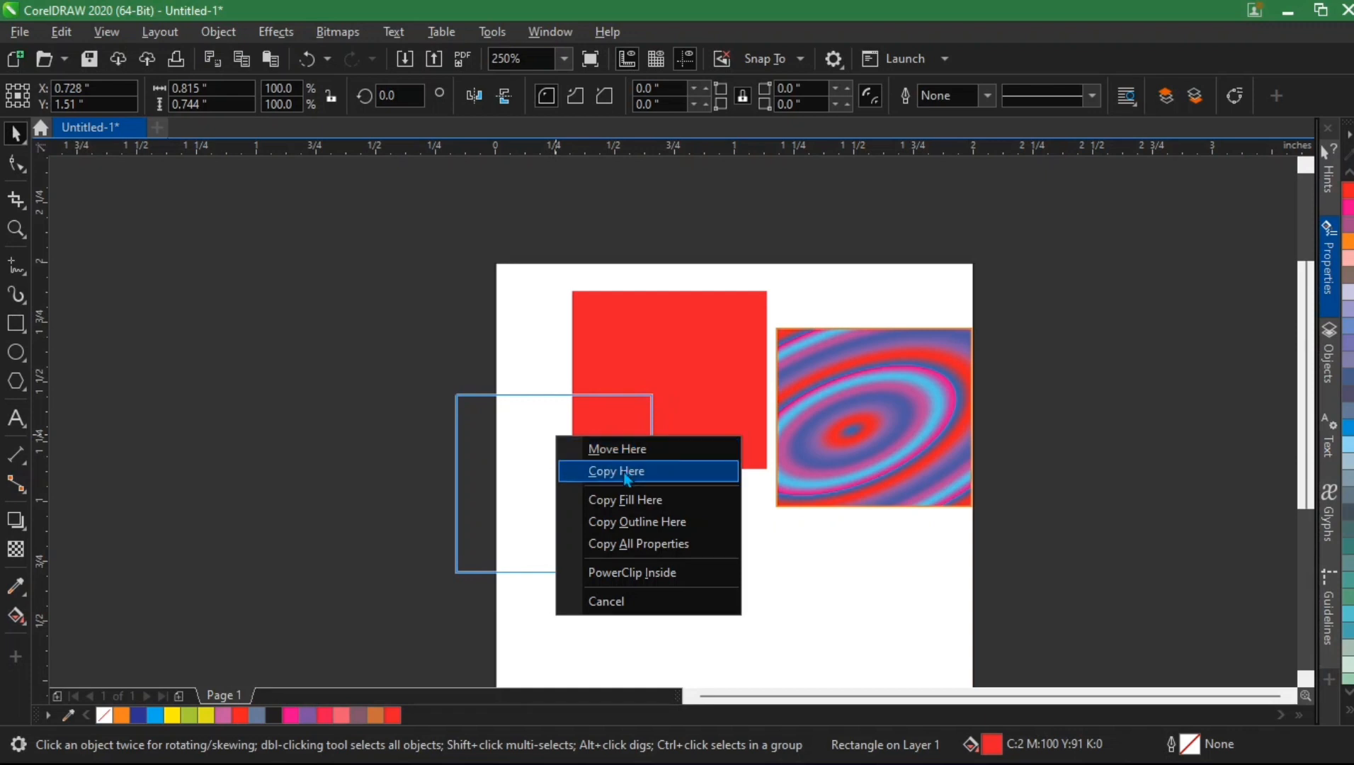
click(623, 472)
Draw a circle about 0.63 inches in diameter overlapping both red rectangles
click(16, 352)
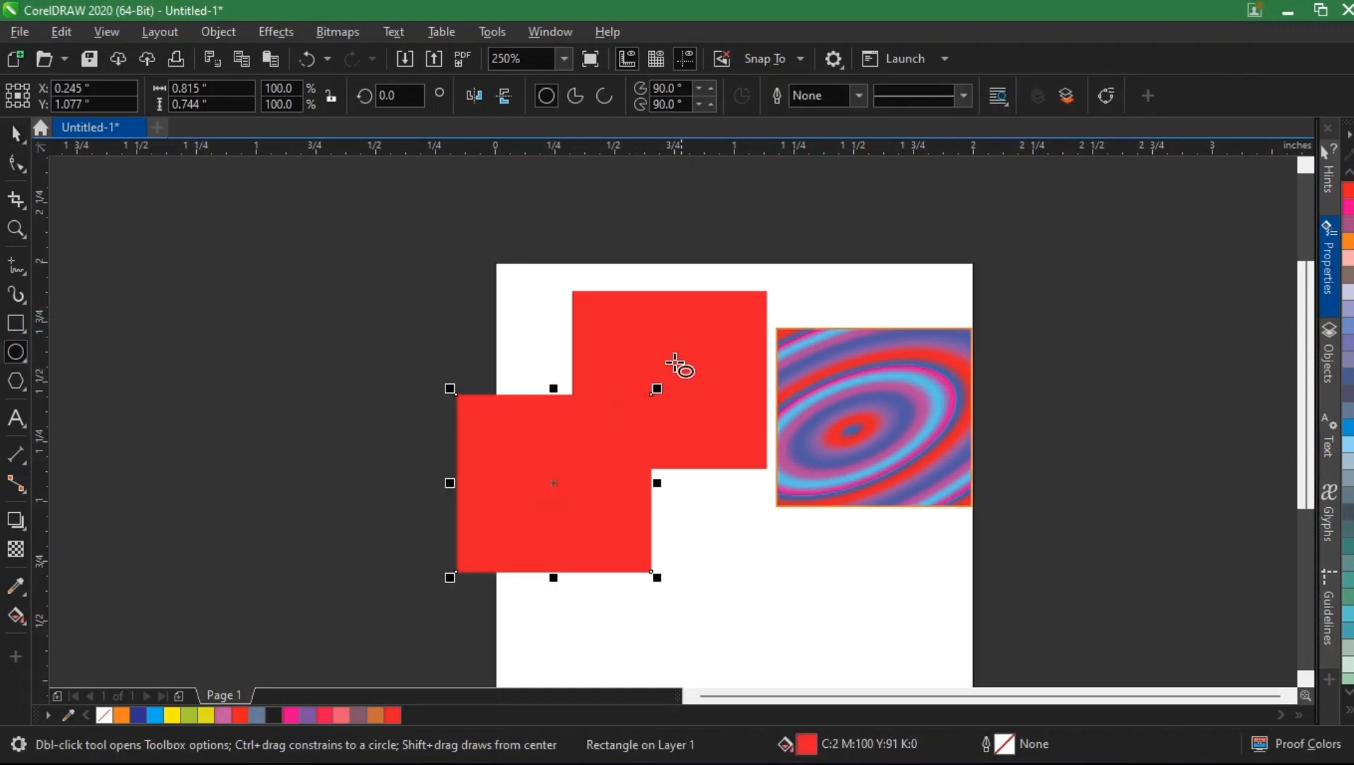
drag(588, 338, 749, 464)
key(space)
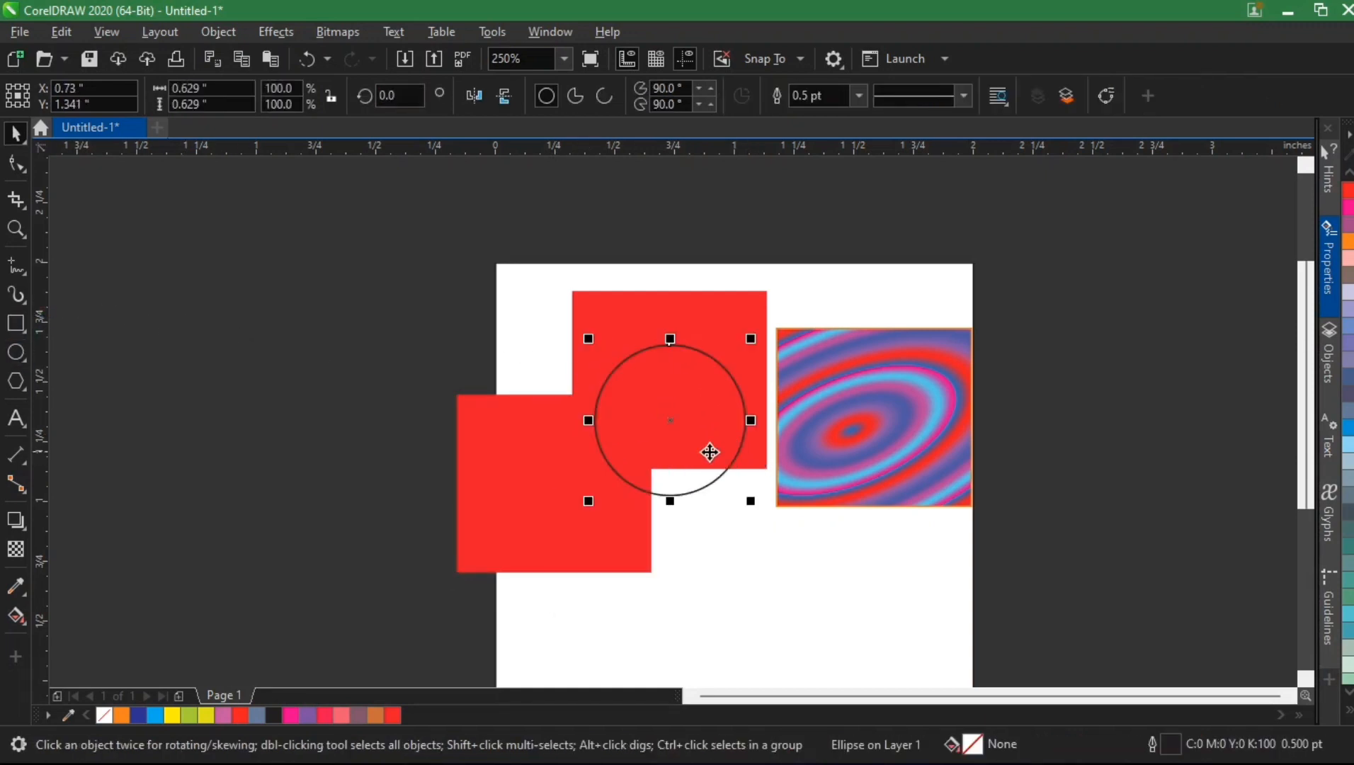
Remove the fill from the circle and both red rectangles together, and give all three an orange outline
shift+click(527, 456)
shift+click(689, 495)
shift+click(668, 299)
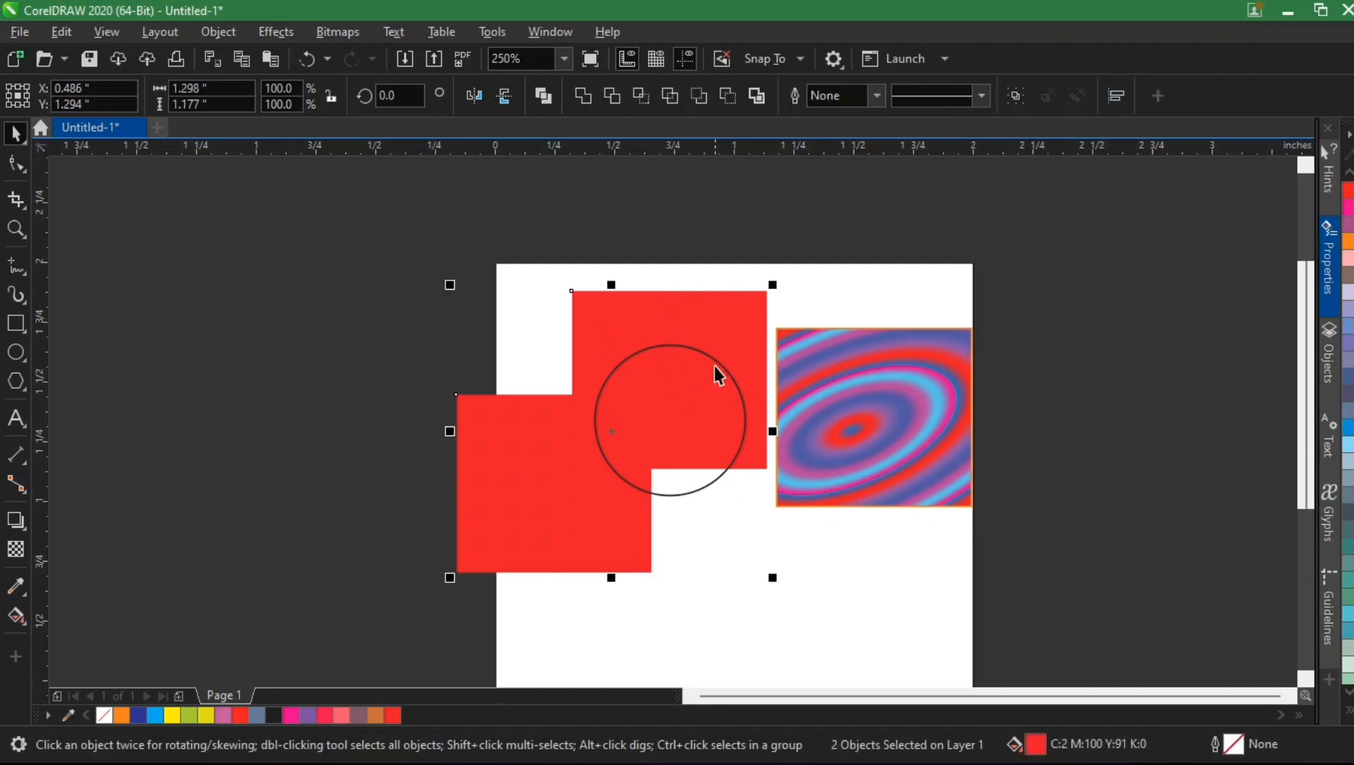
shift+click(714, 365)
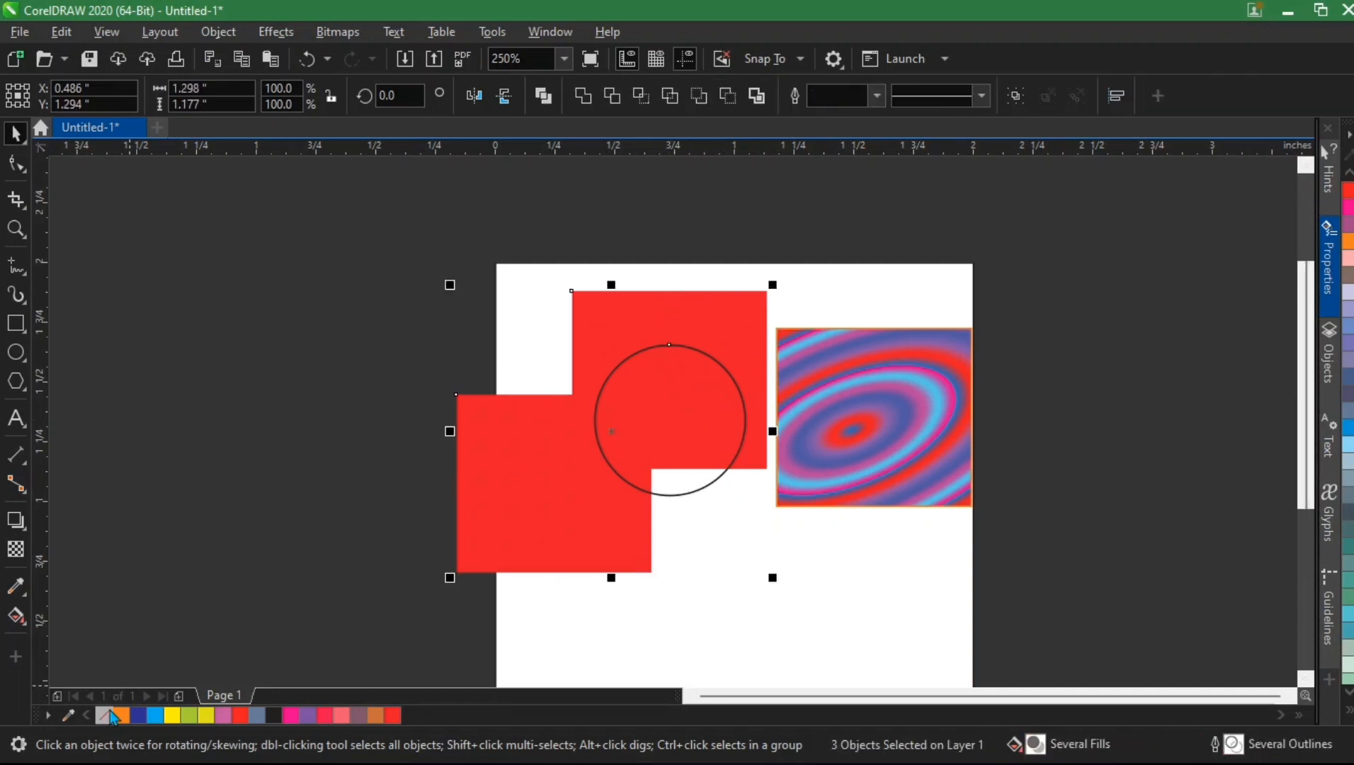
click(105, 715)
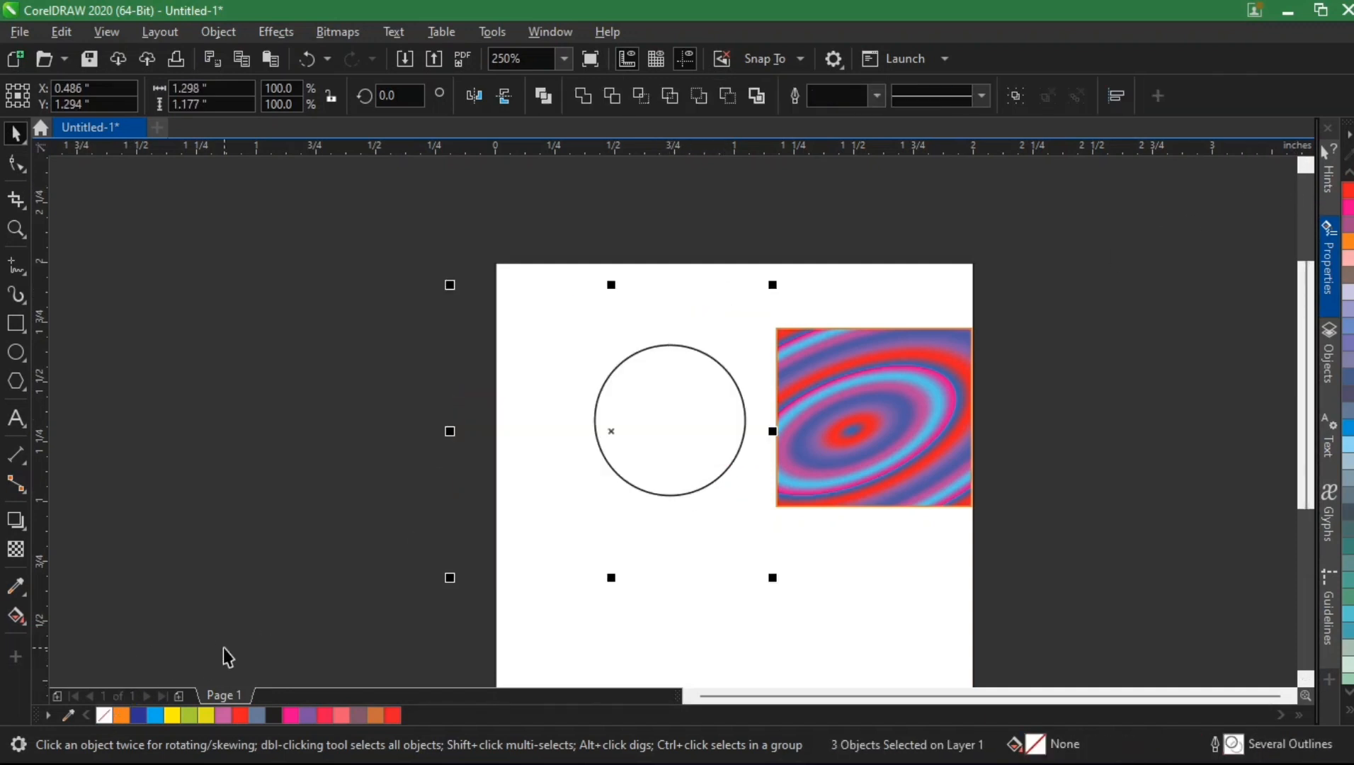
right_click(122, 715)
click(313, 262)
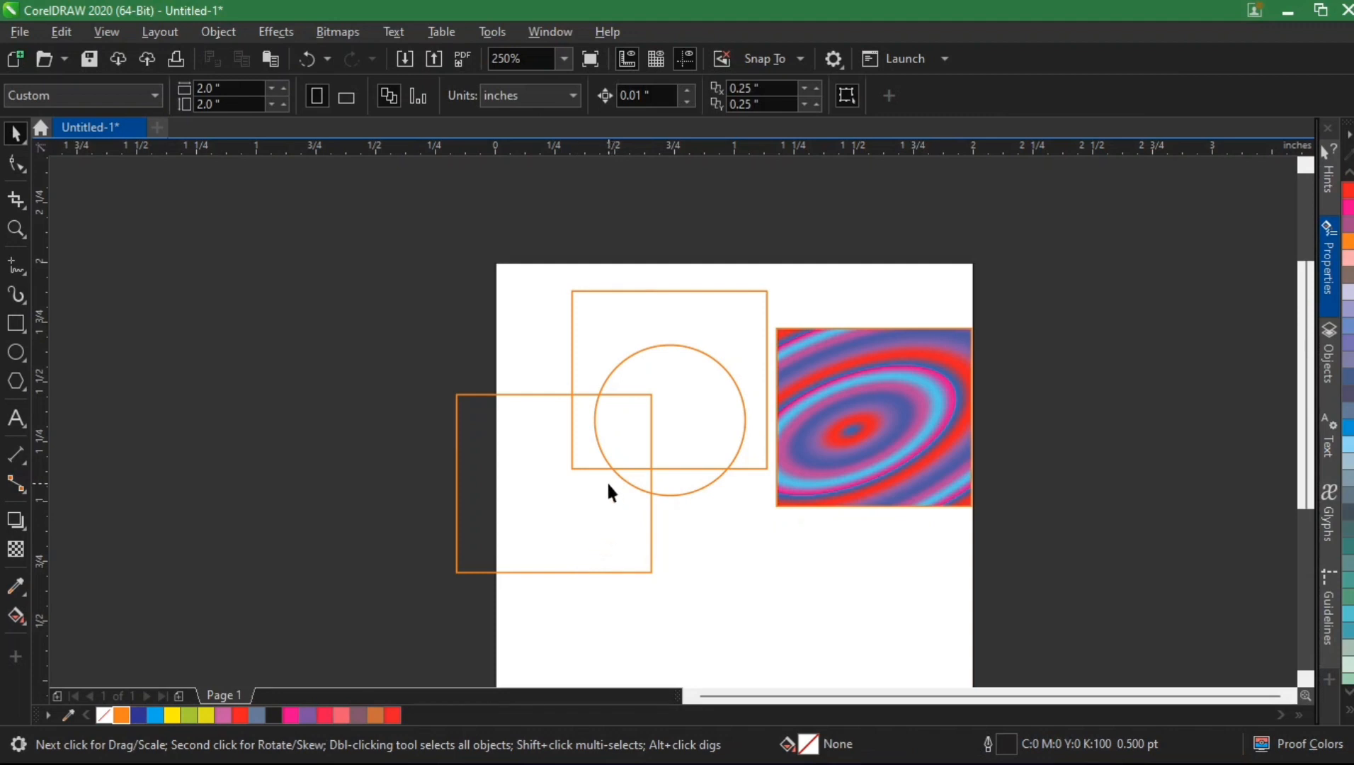
Smart Fill the area shared by all three shapes and the upper rectangle's area outside the other two with blue-gray C40 M20 Y0 K40
scroll(607, 480, up, 2)
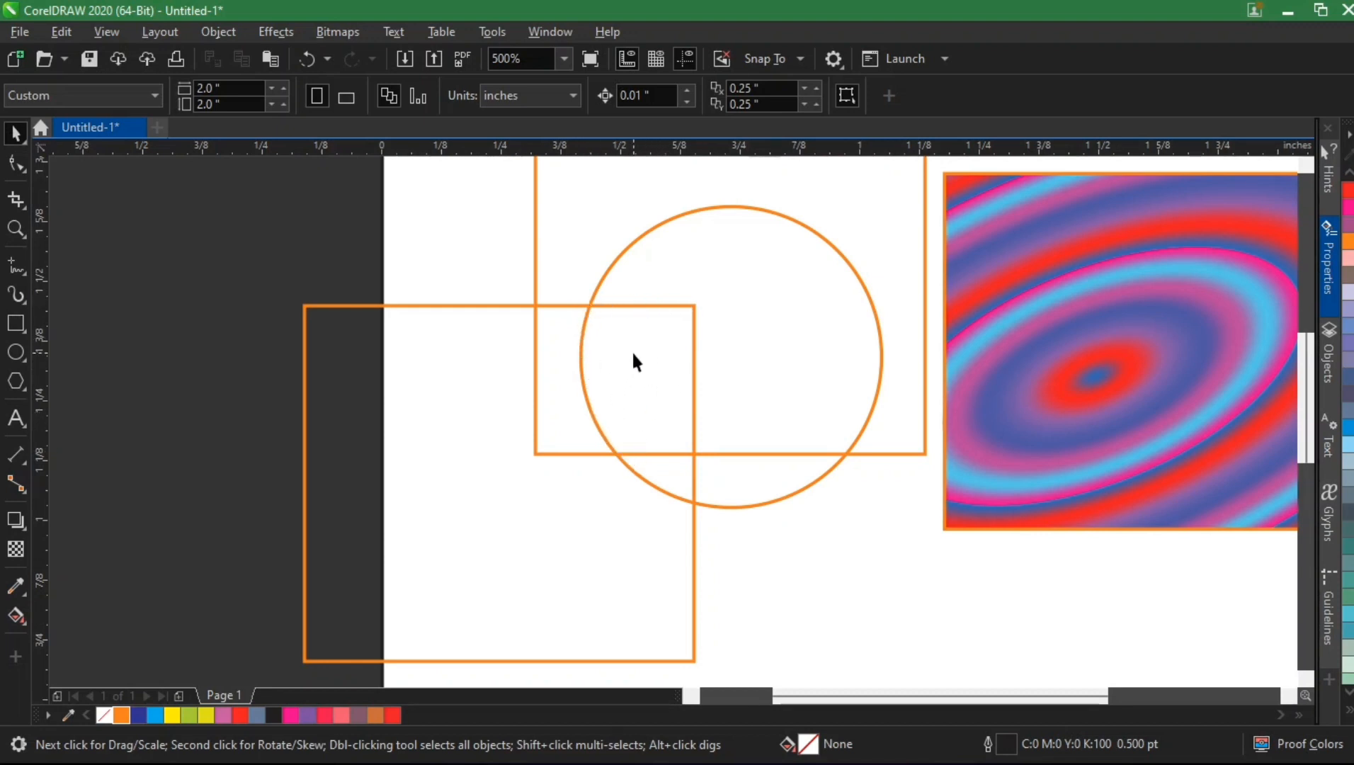
click(24, 621)
click(71, 637)
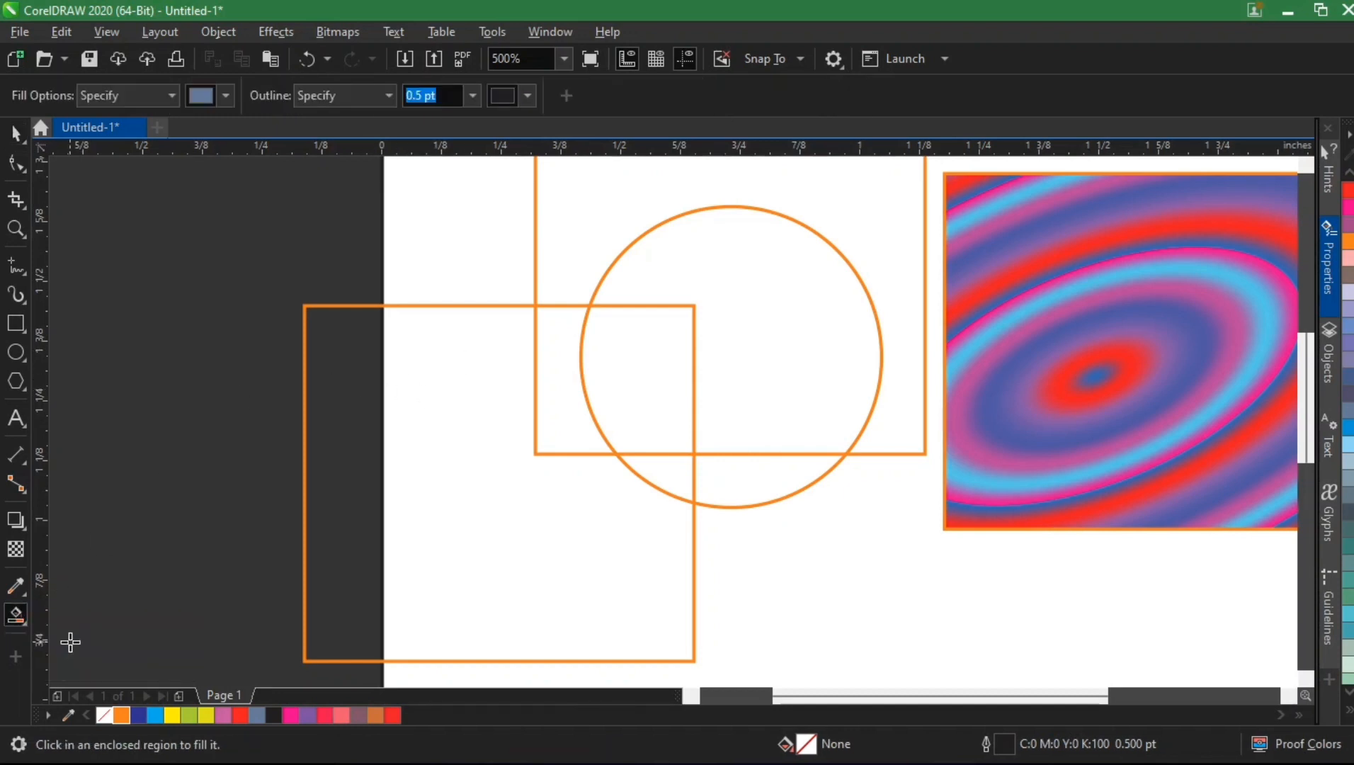
click(626, 379)
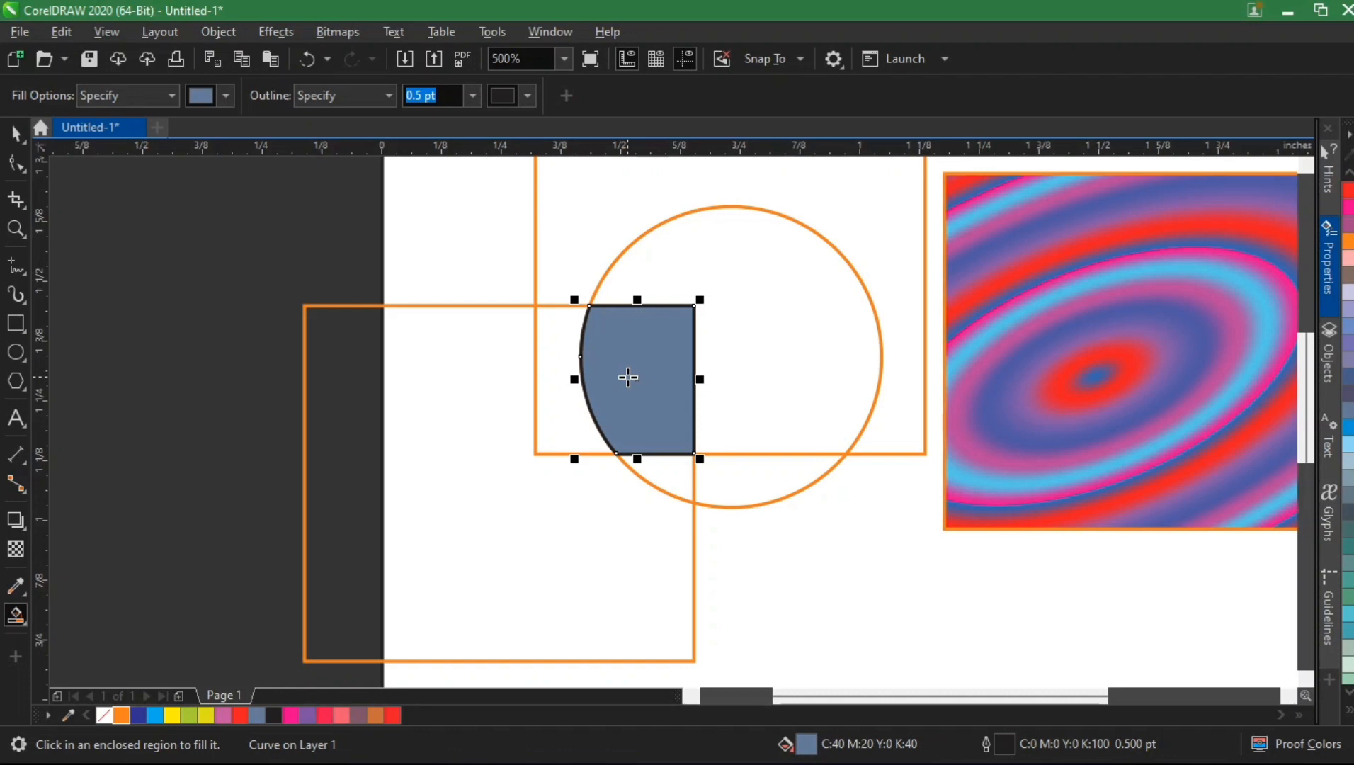
click(839, 186)
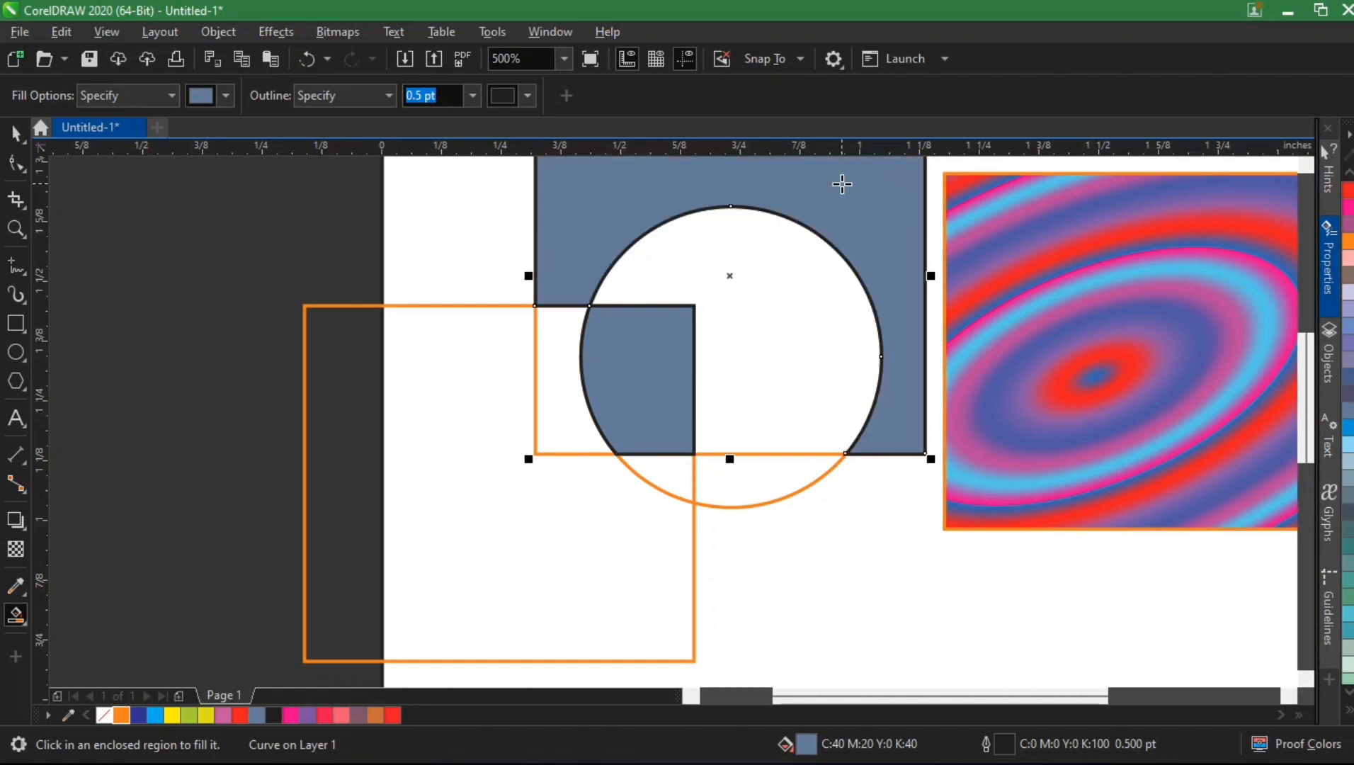
Move the small filled piece to below the circle on the right, and the large filled piece to the left, across the page edge
click(15, 133)
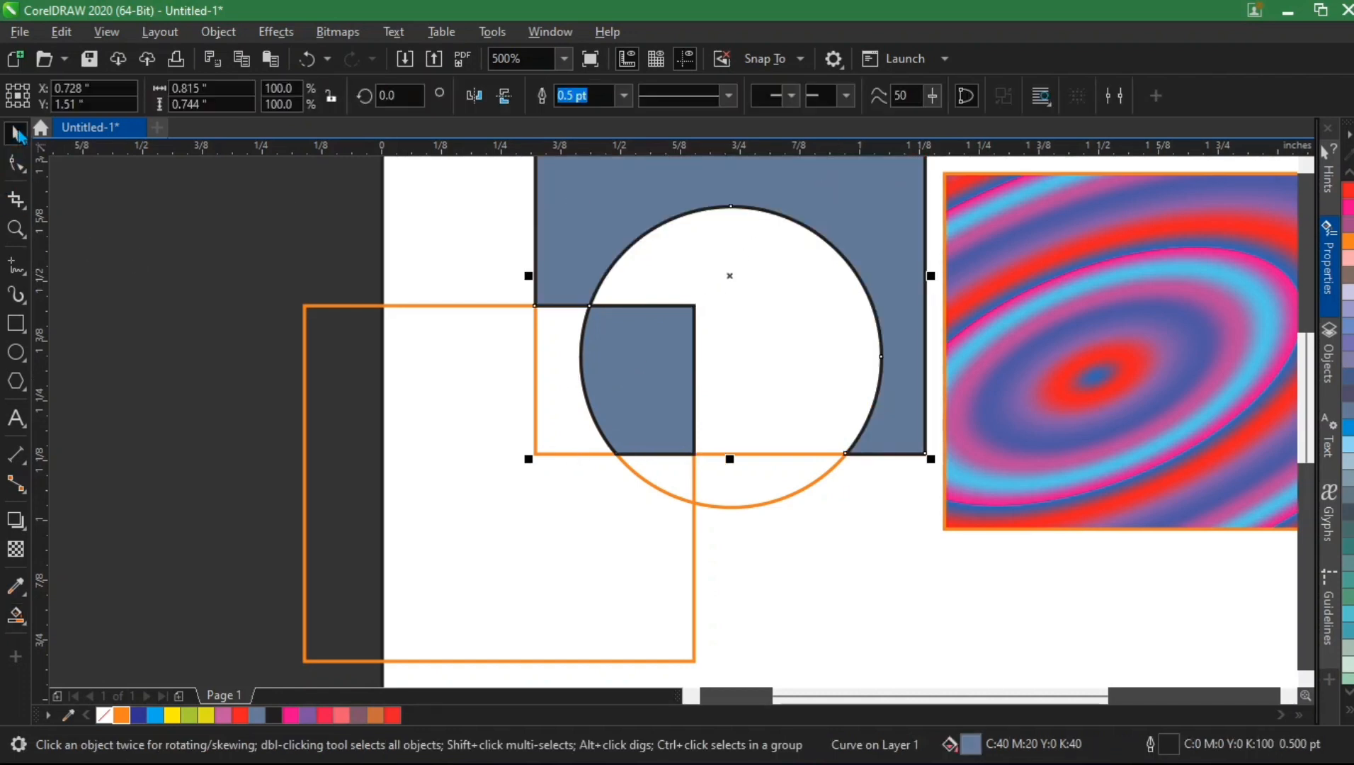
click(650, 354)
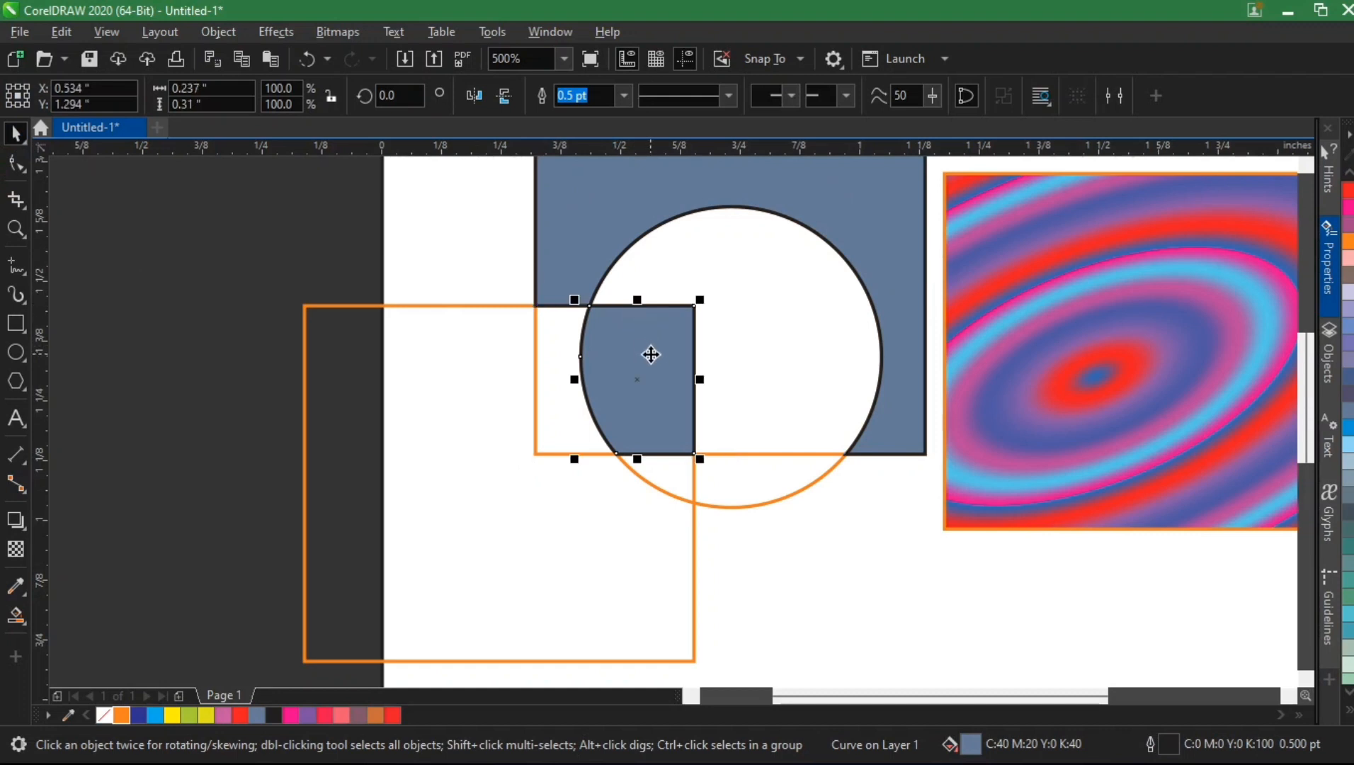
drag(641, 382, 887, 607)
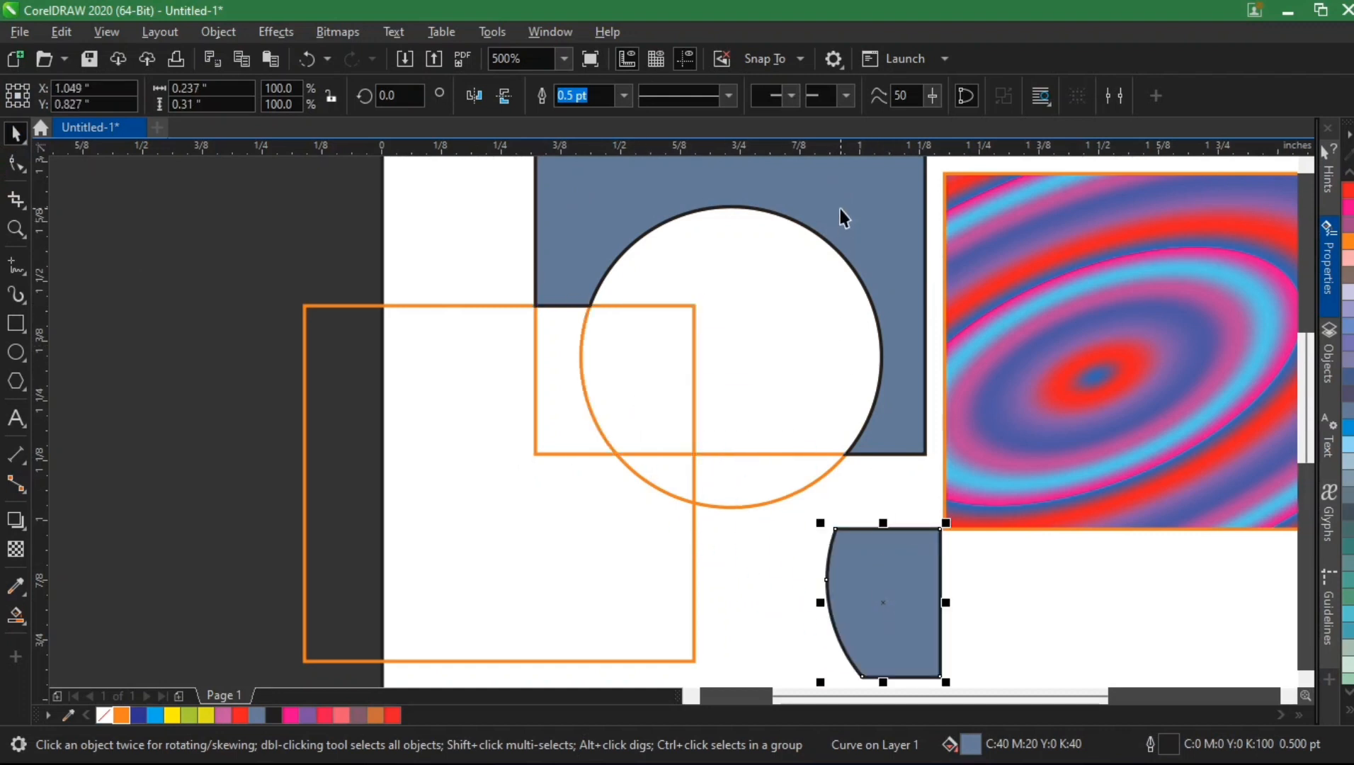
drag(850, 193, 394, 276)
scroll(538, 263, down, 2)
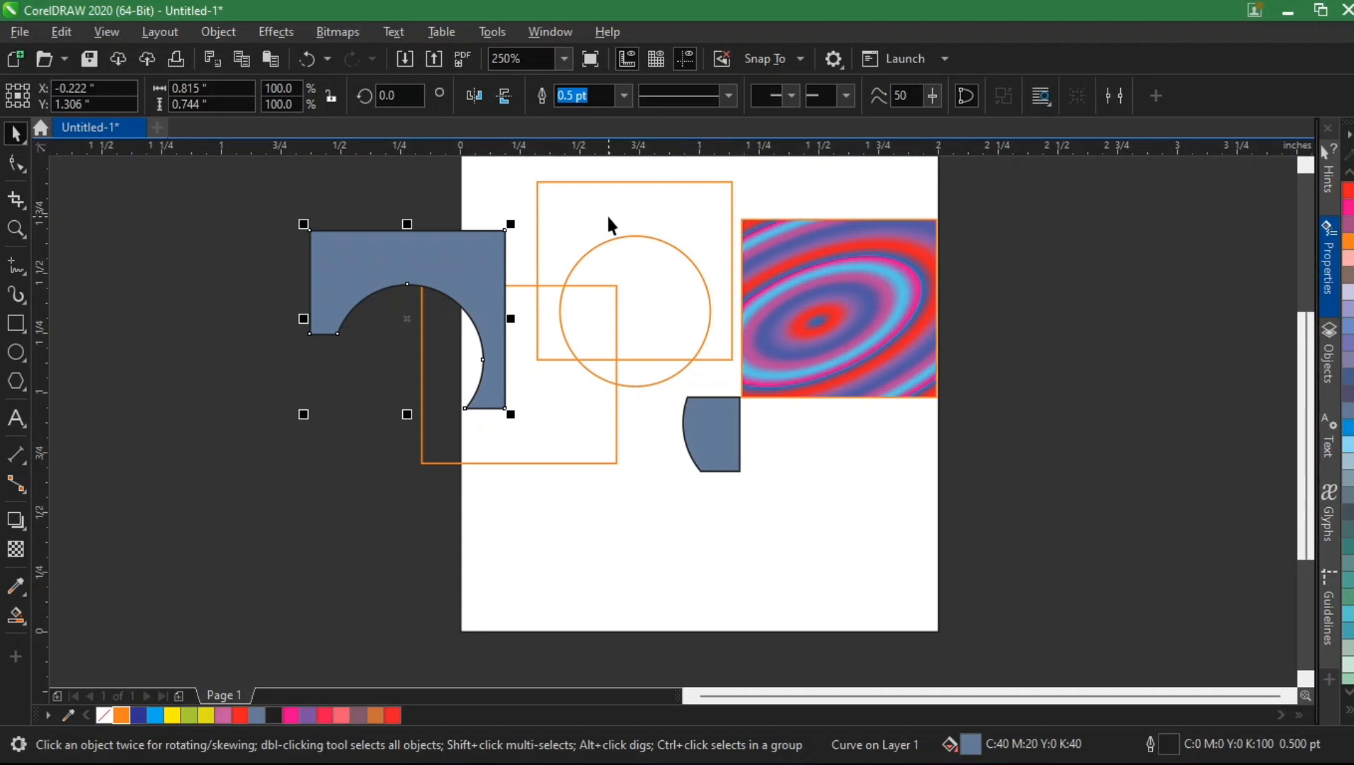
click(630, 218)
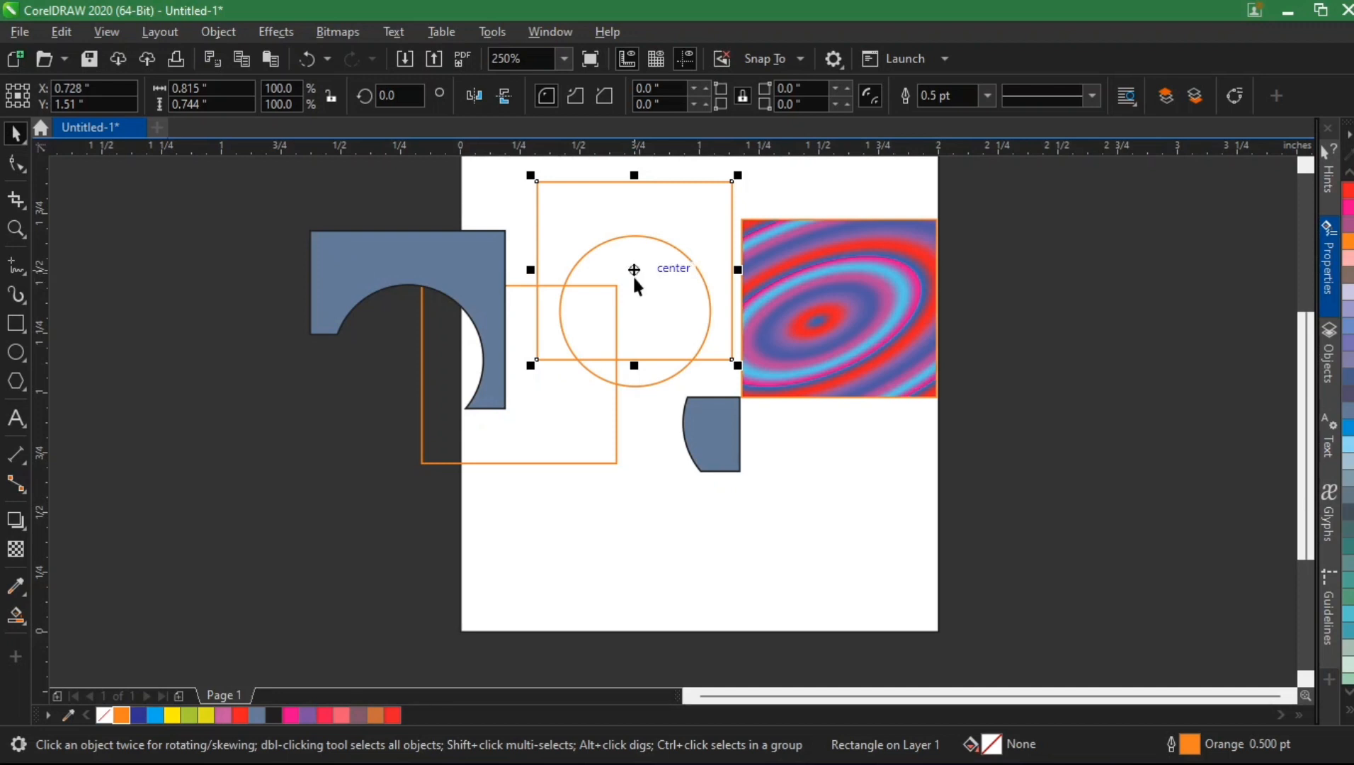
click(595, 560)
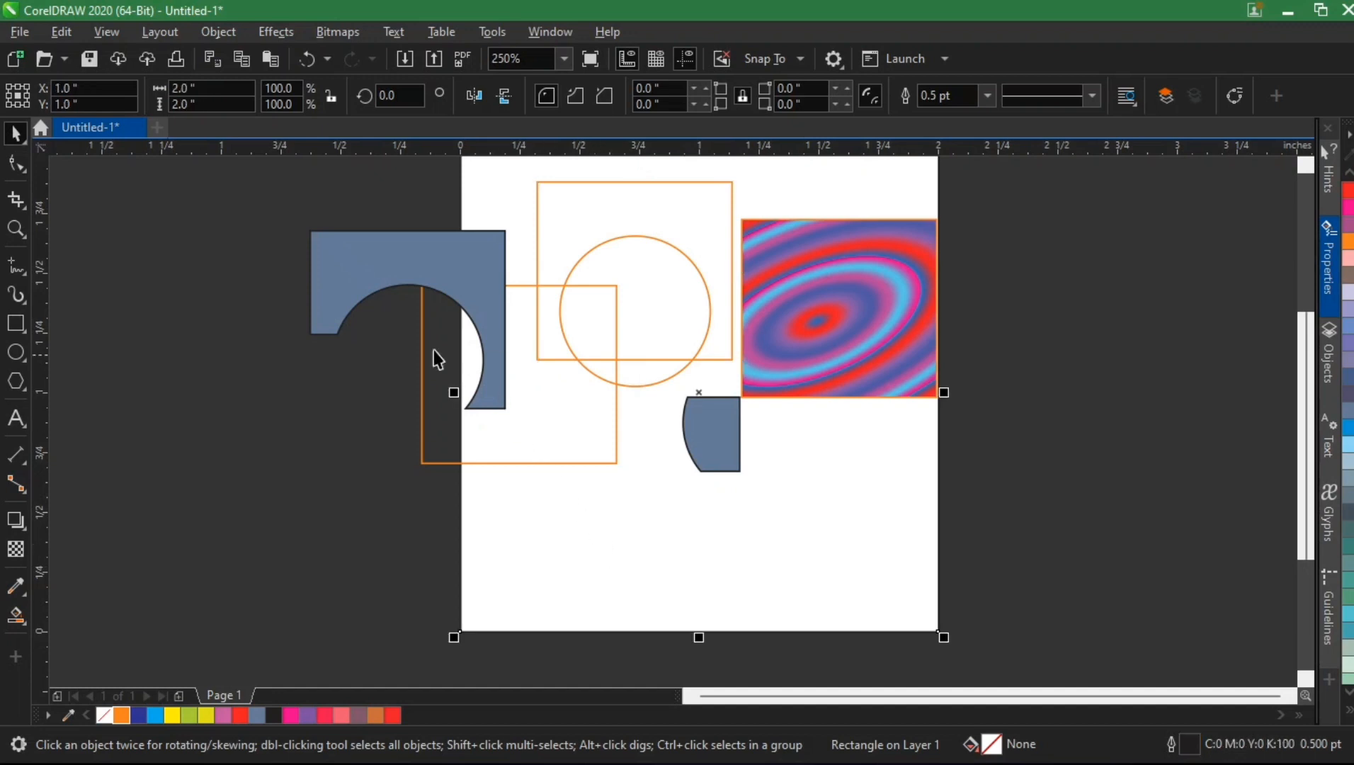
click(24, 626)
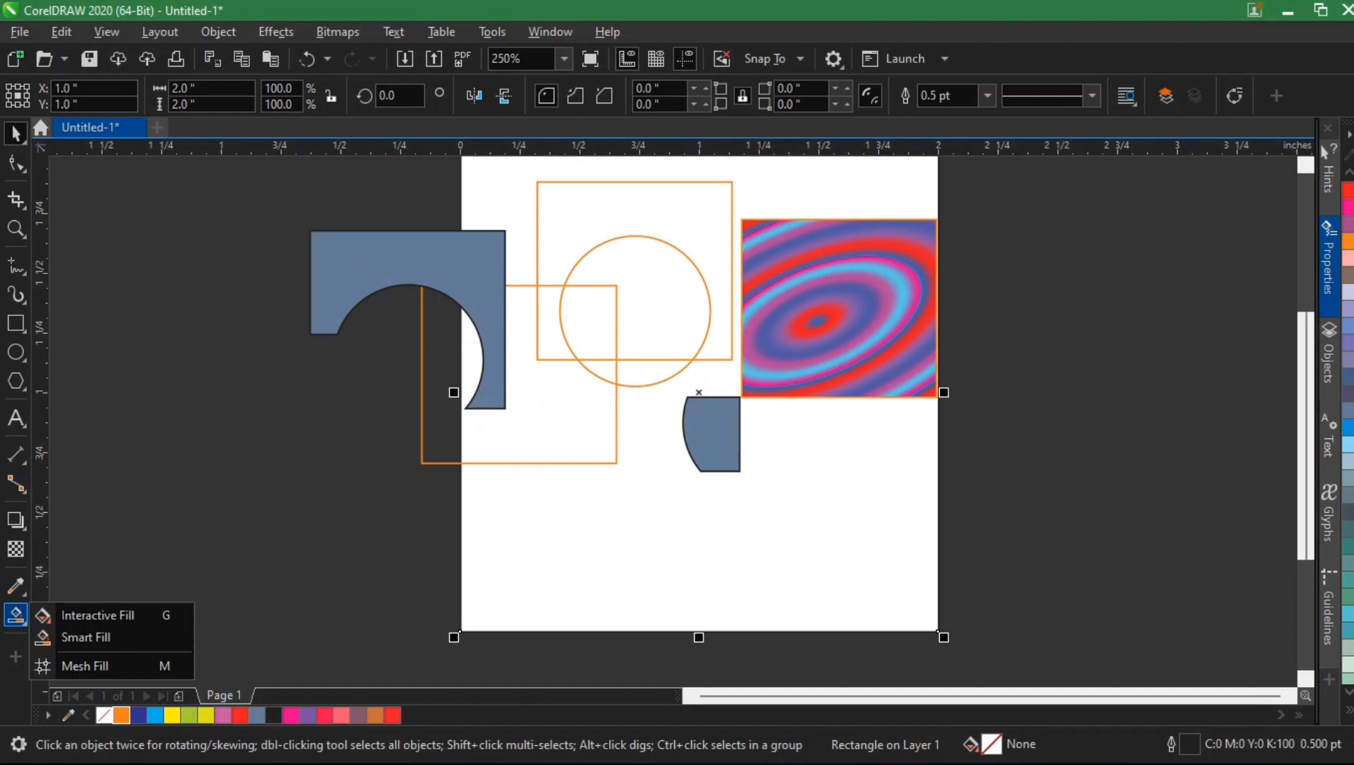
click(181, 456)
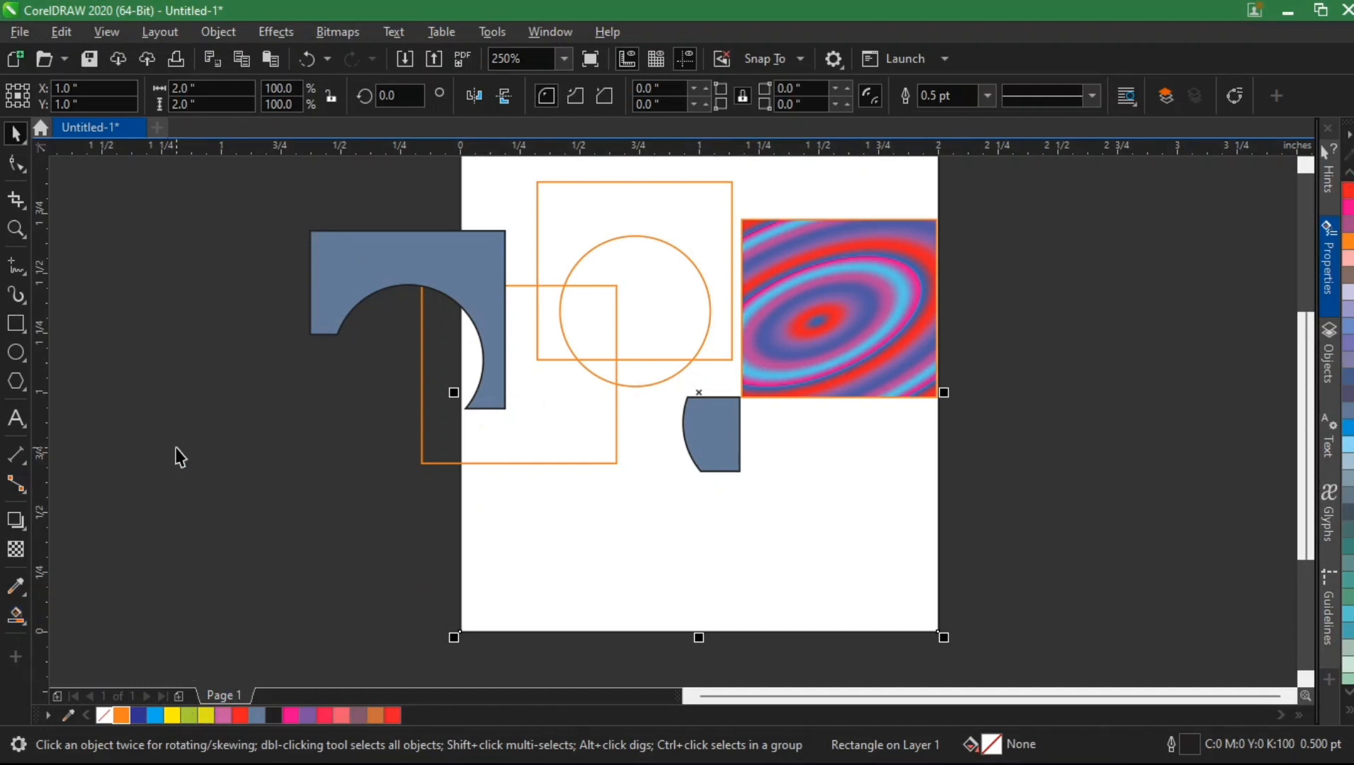
Sample the large piece's blue-gray with the Color Eyedropper and apply it as the fill of both orange-outlined rectangles
click(15, 587)
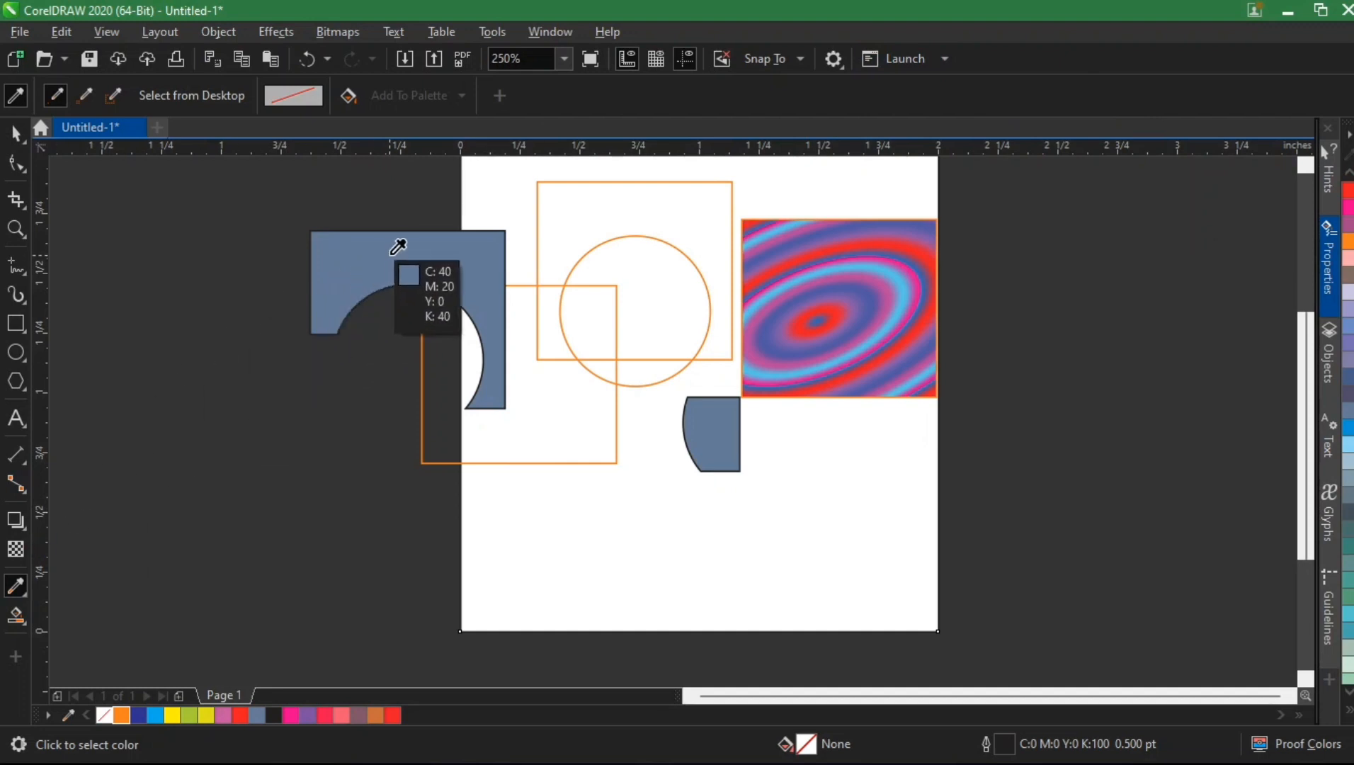
click(362, 249)
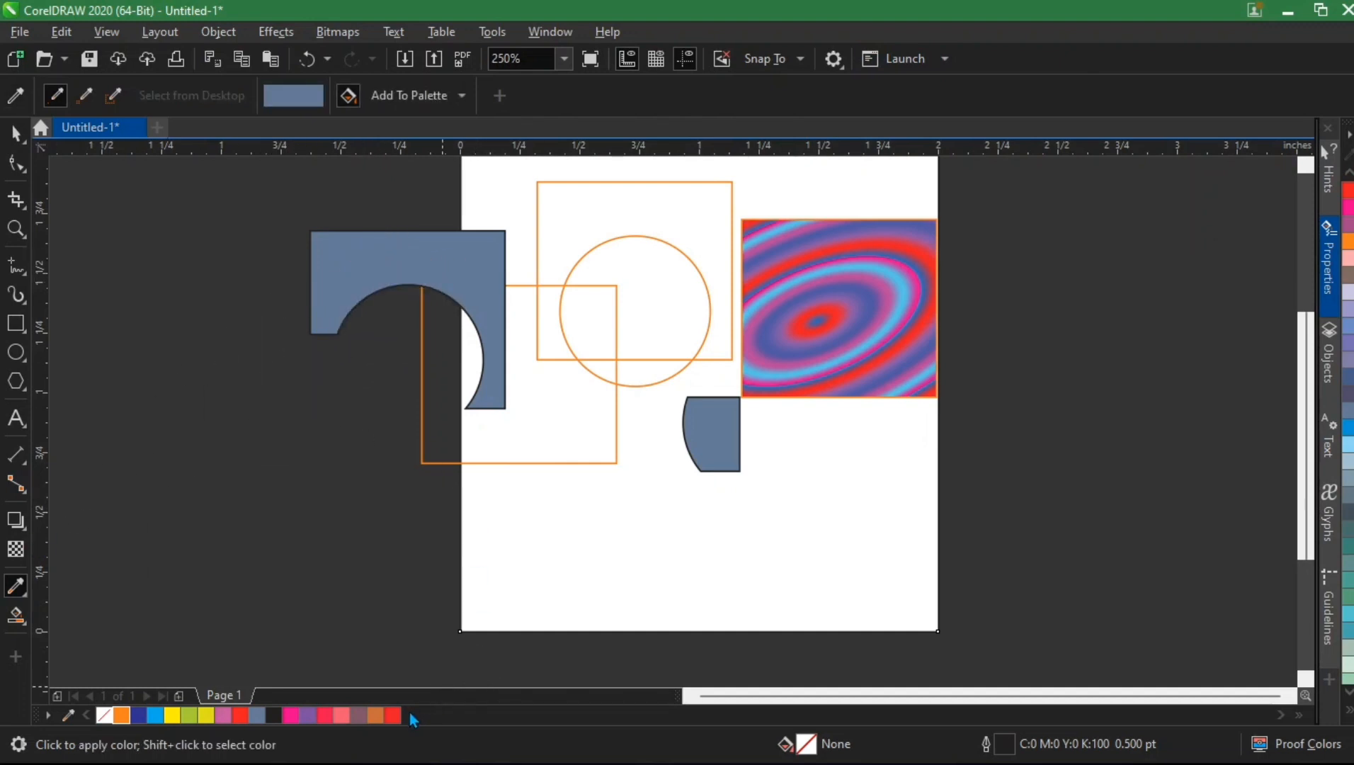
click(589, 210)
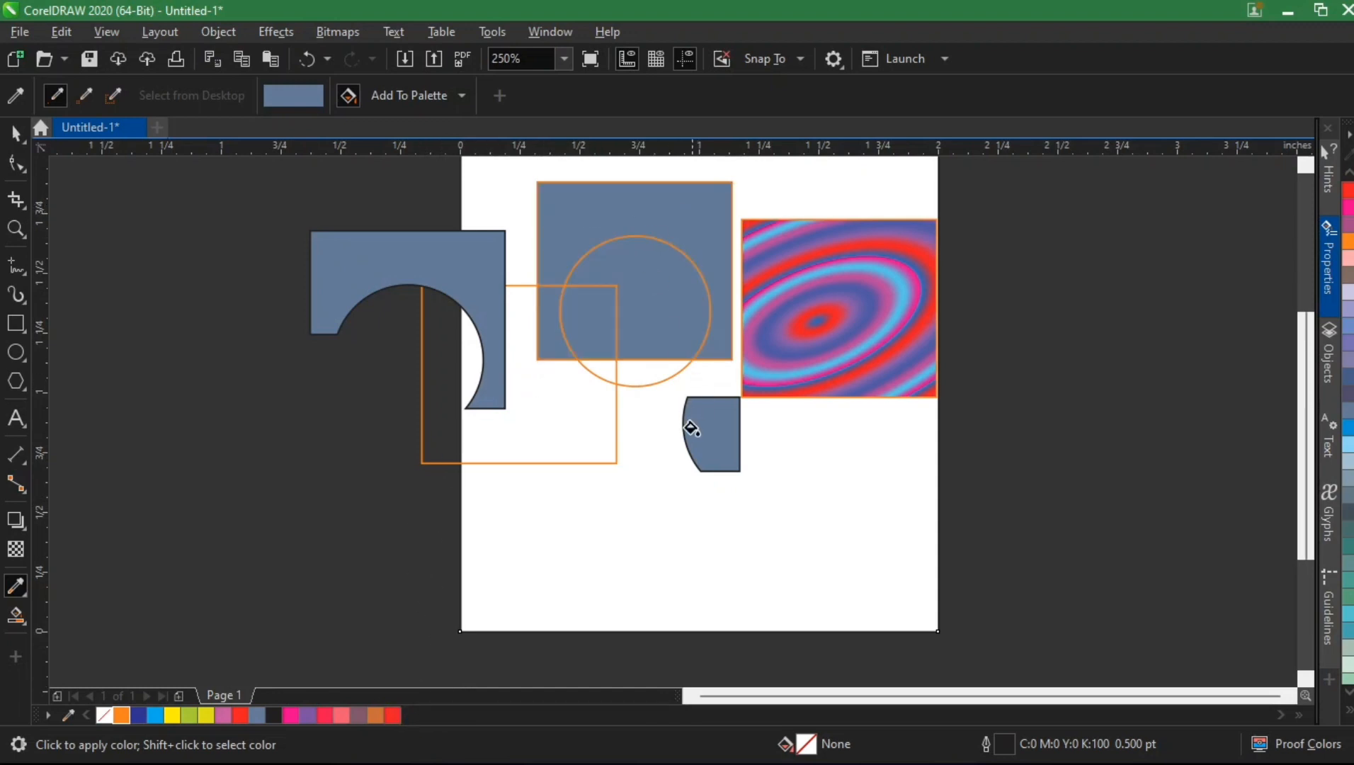
click(524, 450)
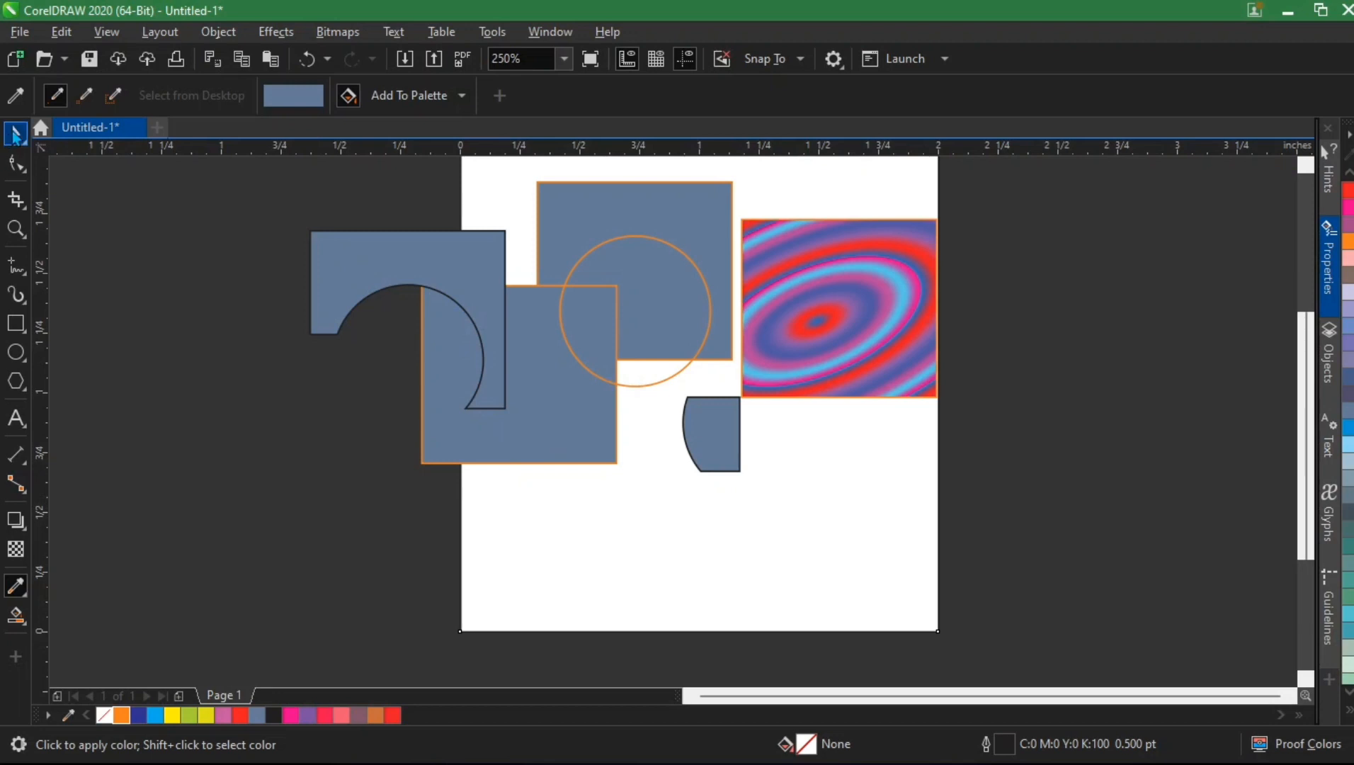
click(16, 132)
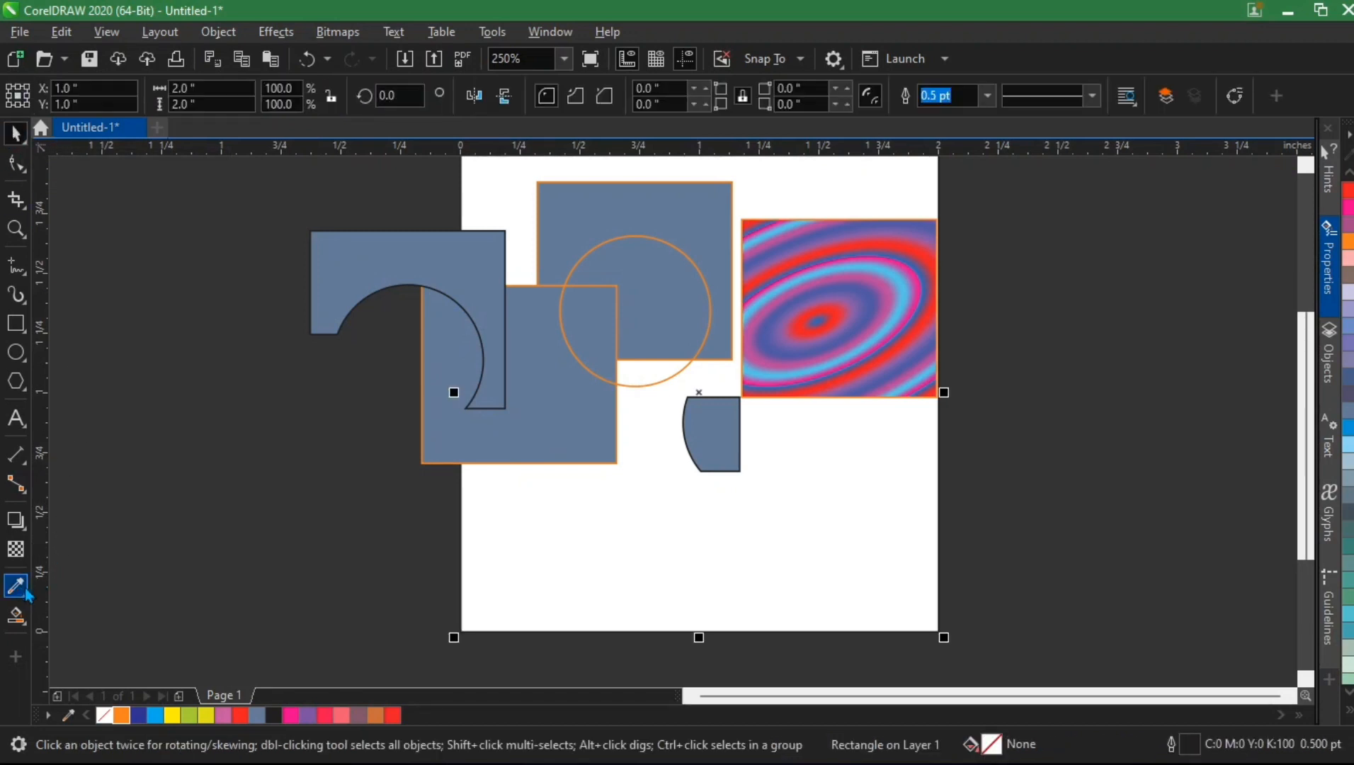